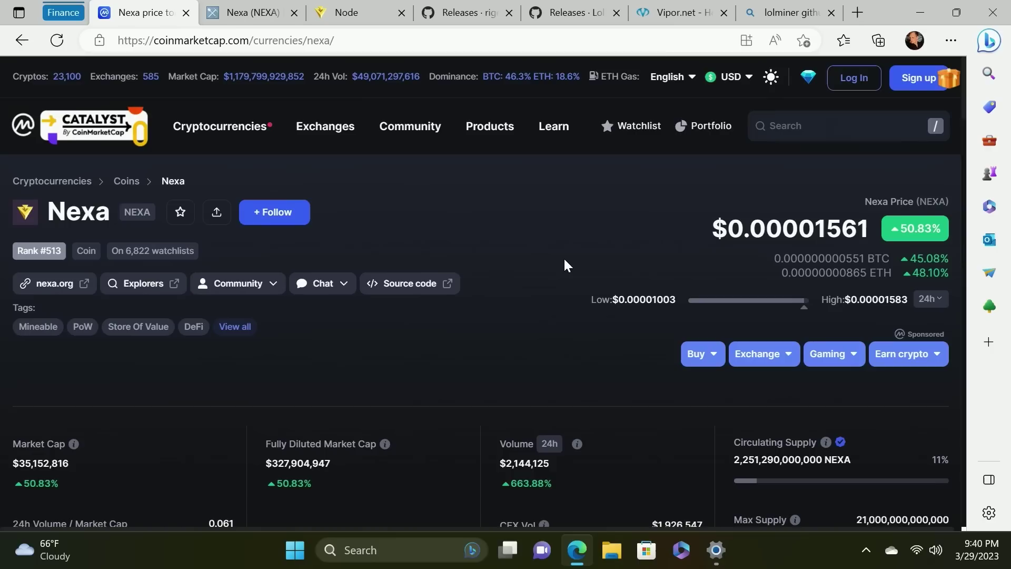
Scroll through CoinMarketCap's Nexa price, supply figures and chart, then back up
scroll(565, 263, "down", 1)
scroll(566, 259, "down", 3)
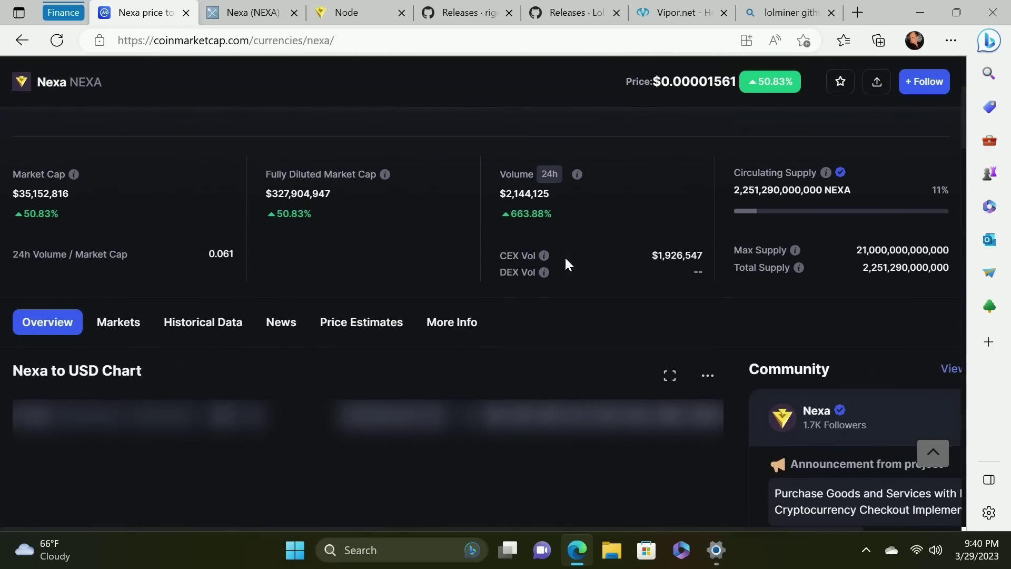
scroll(566, 259, "down", 1)
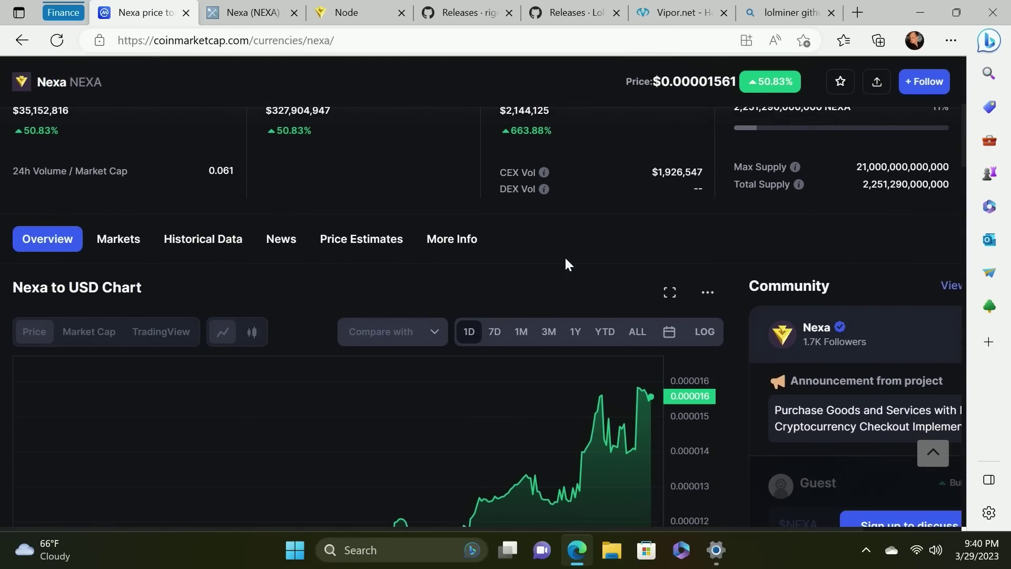
scroll(565, 259, "down", 1)
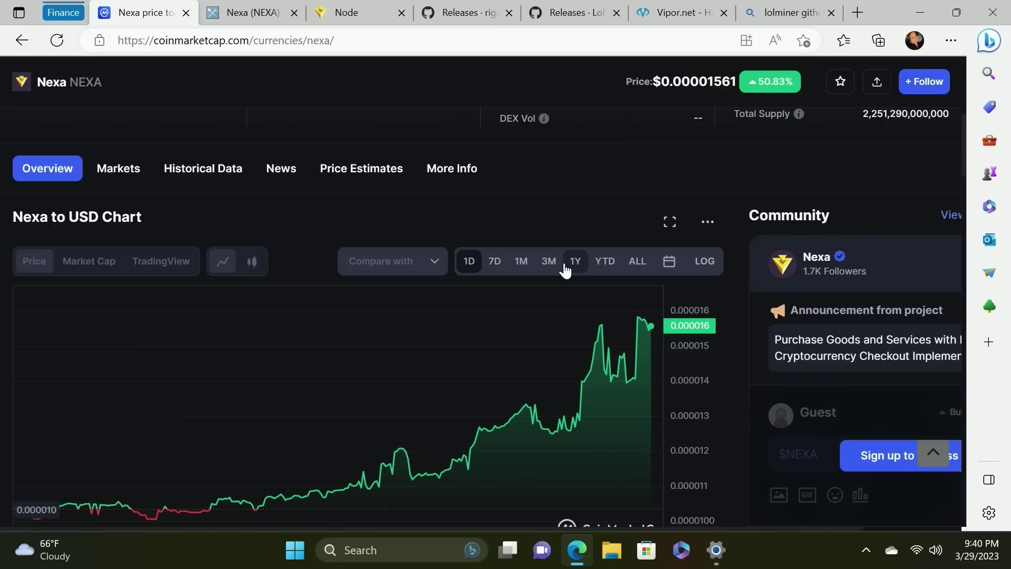
scroll(565, 265, "up", 5)
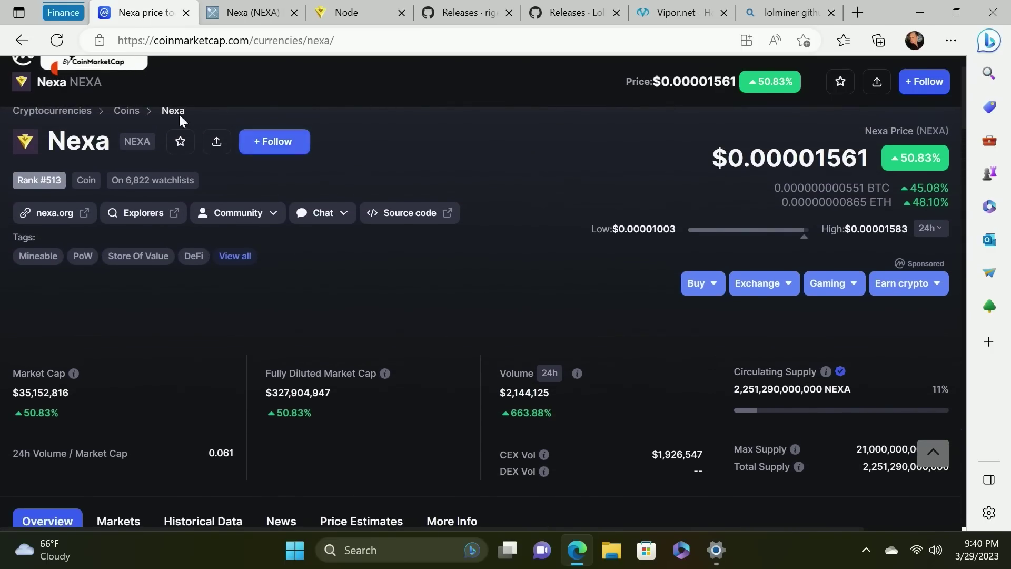
left_click(256, 17)
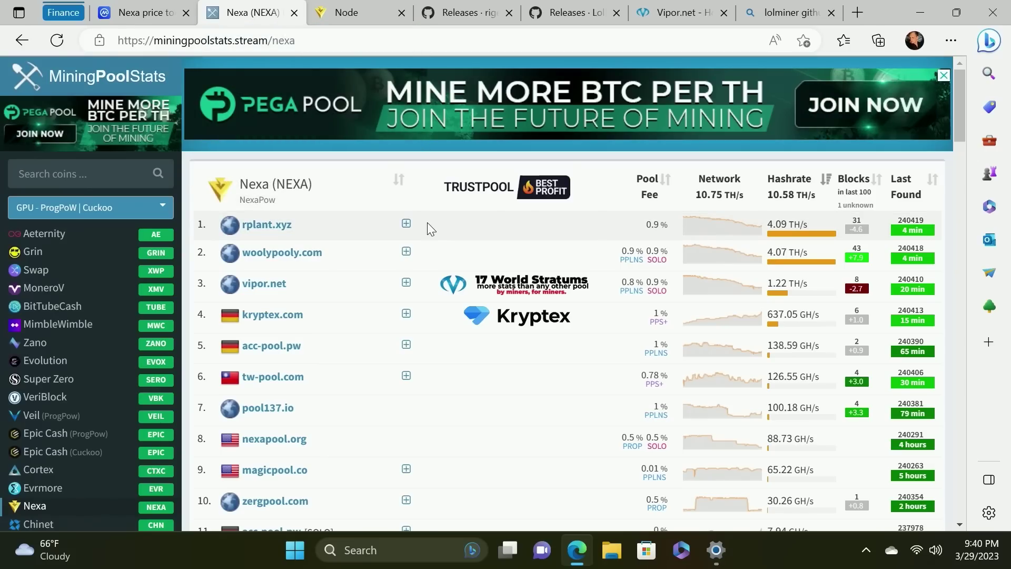
scroll(423, 255, "down", 2)
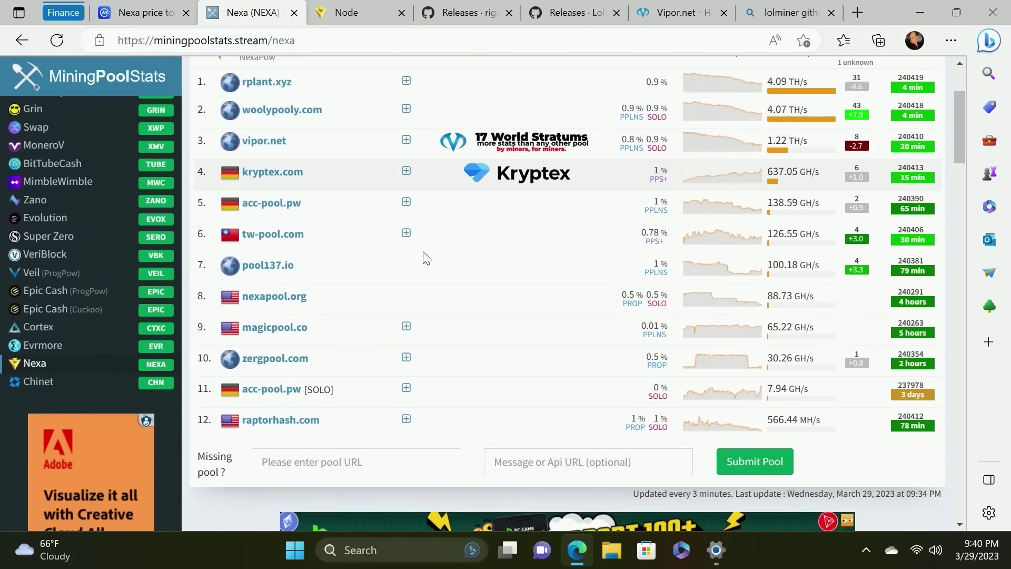
scroll(423, 255, "up", 1)
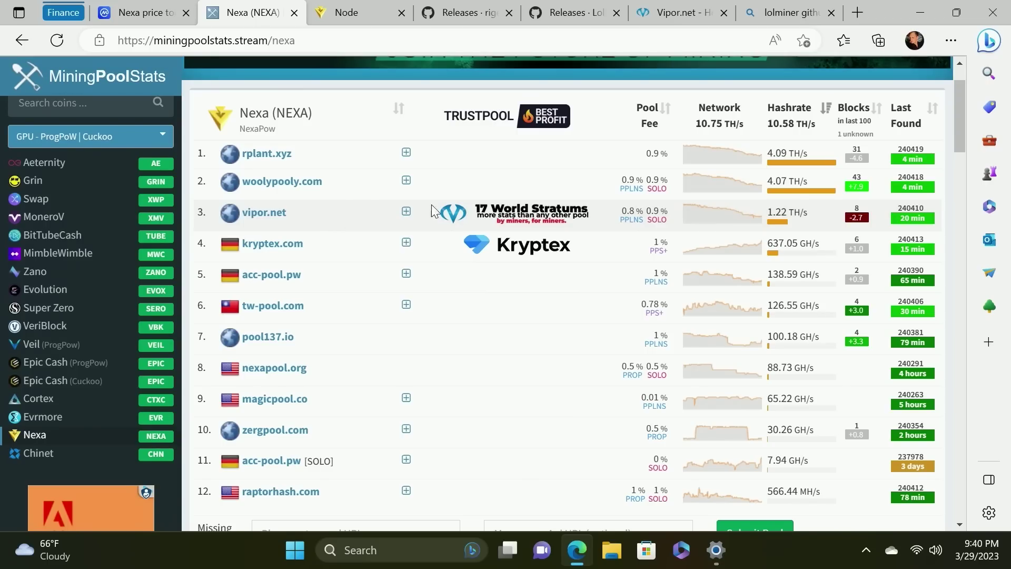
View the Grab a Wallet & Node downloads on Nexa.org, then minimize Edge
left_click(357, 15)
scroll(424, 363, "down", 5)
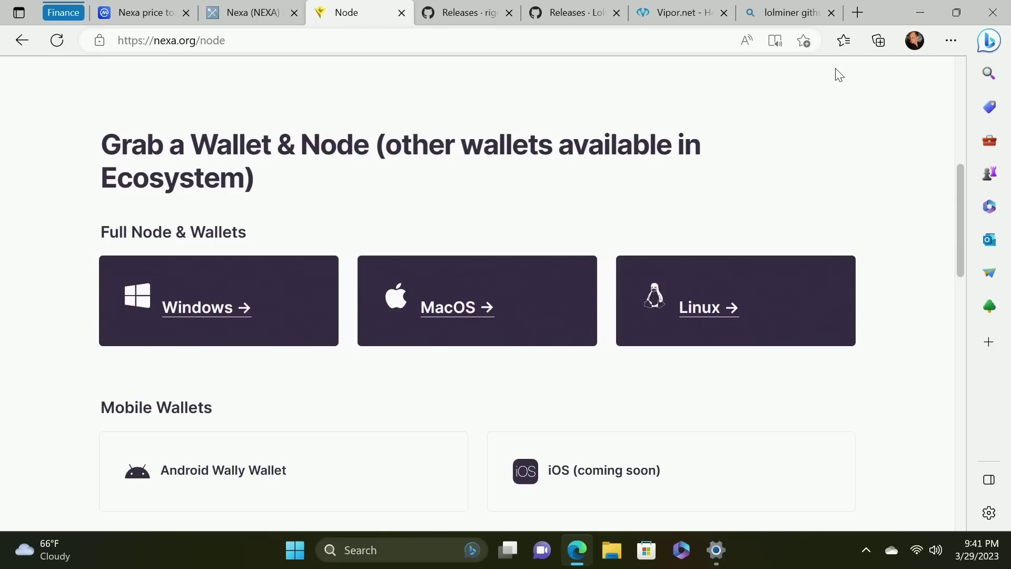
left_click(920, 19)
Create a desktop folder named NEXA and place it beside the Brave icon
right_click(199, 276)
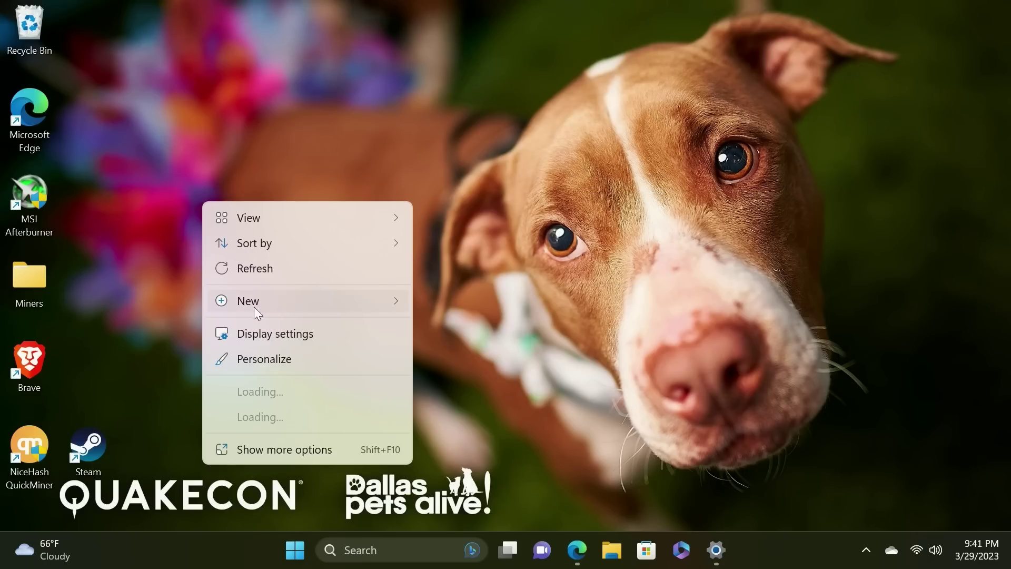
left_click(256, 305)
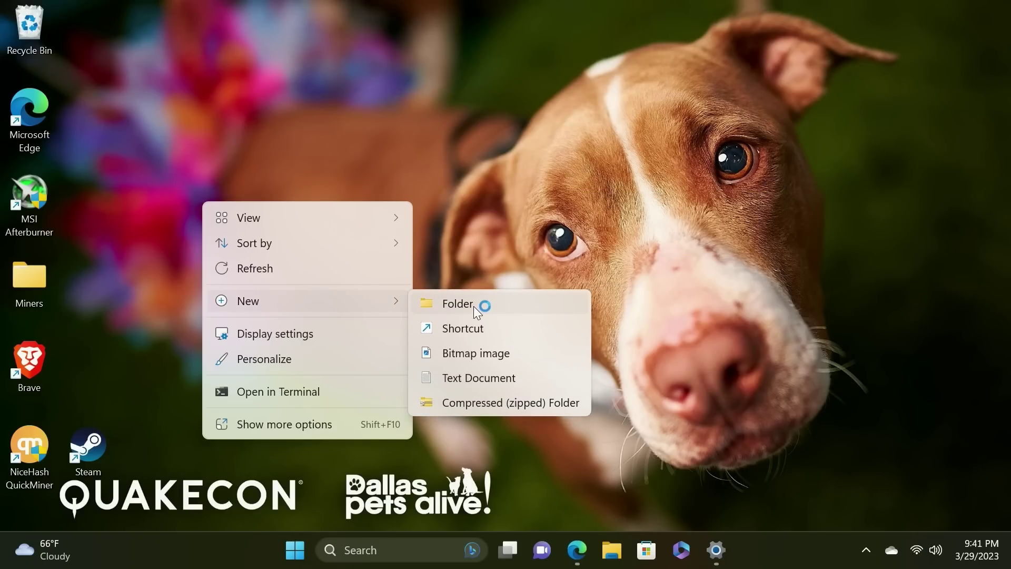
left_click(473, 305)
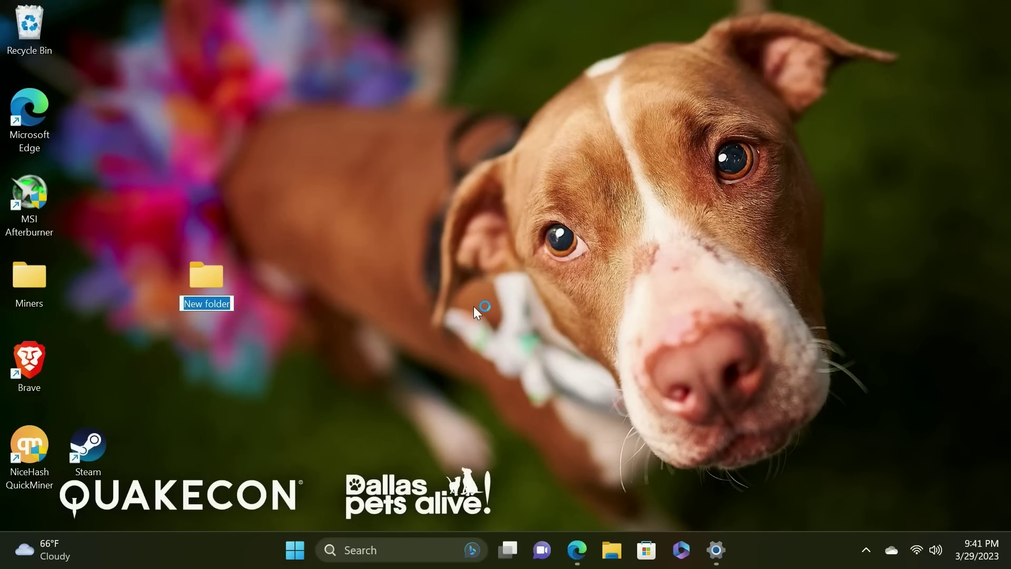
type("NEXA")
key("Return")
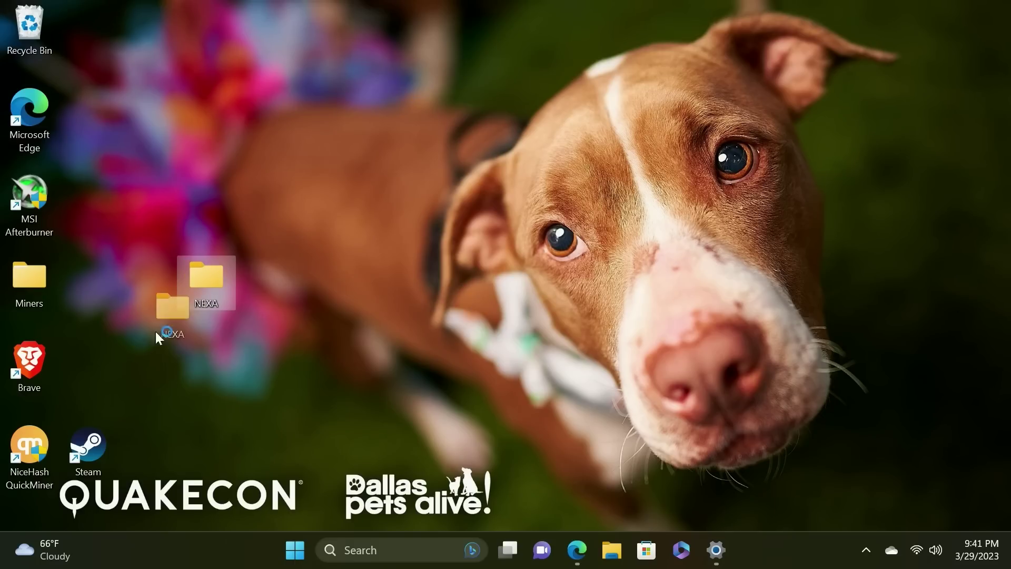
left_click_drag(87, 376, 88, 377)
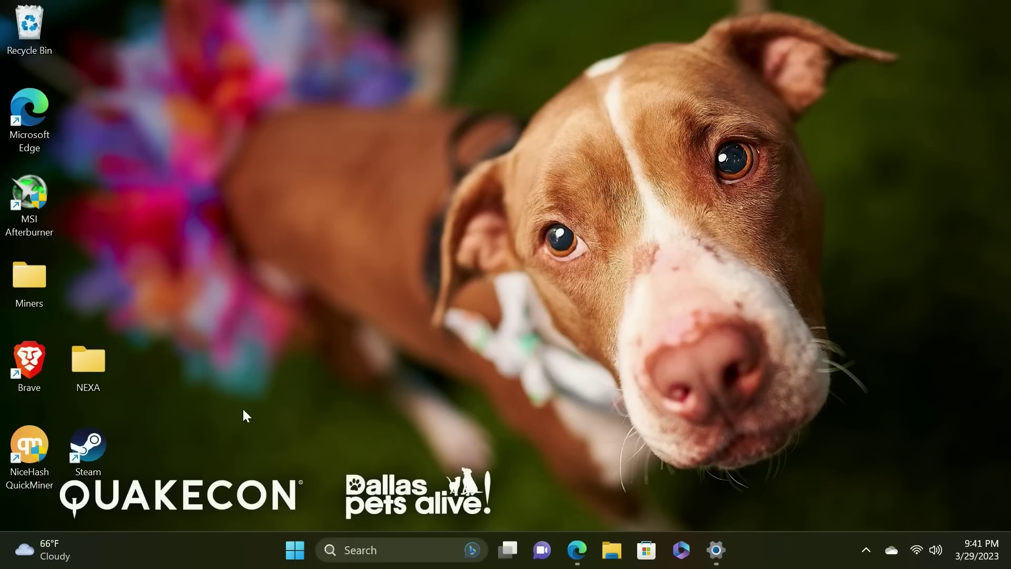
Search 'antivi' to bring up Windows Security's Virus & threat protection page
left_click(390, 549)
type("anti")
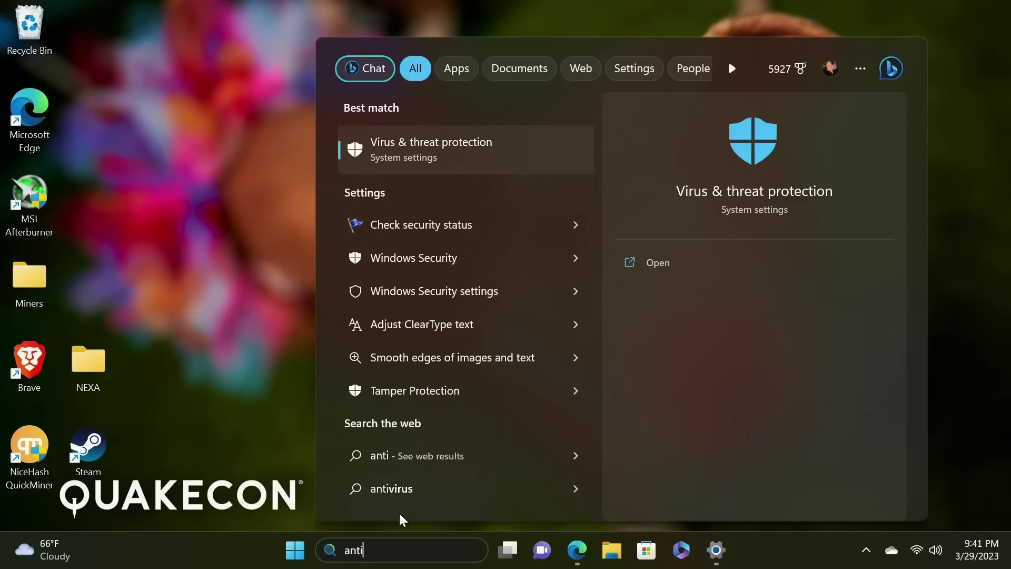
type("vi")
key("Return")
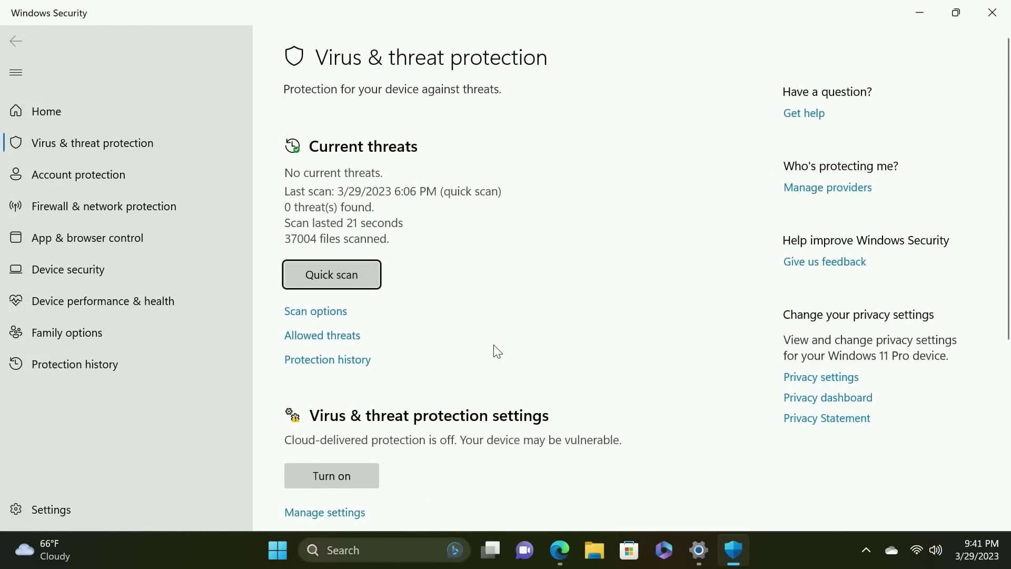
scroll(483, 352, "down", 5)
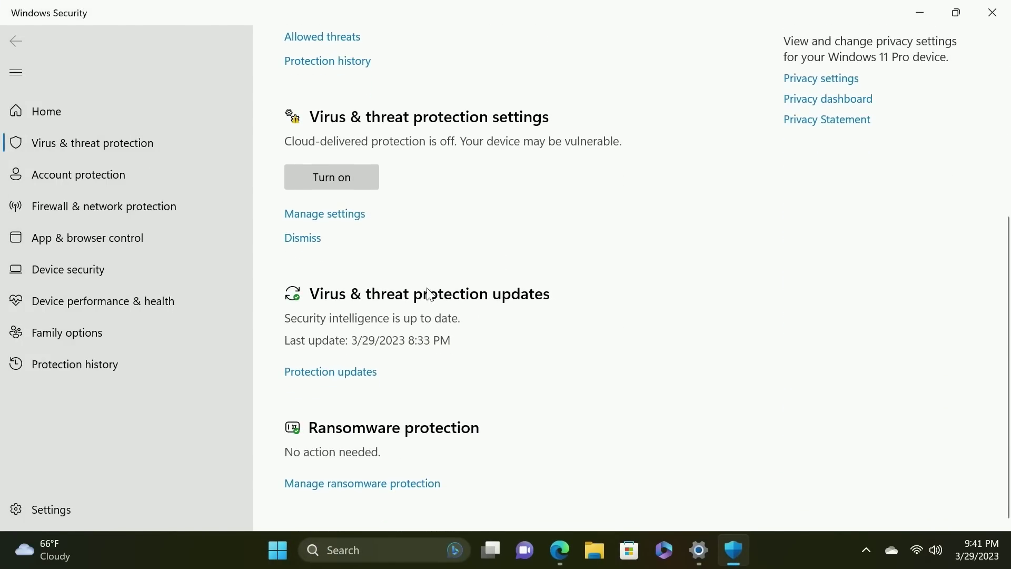
scroll(378, 300, "up", 2)
Go into Manage settings and choose Add or remove exclusions, raising the UAC prompt
left_click(345, 306)
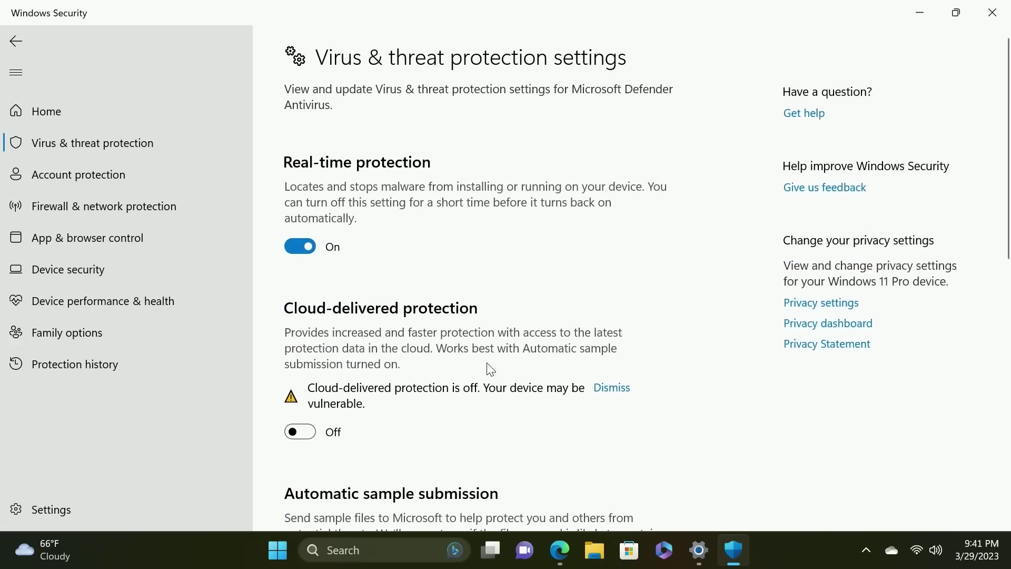
scroll(473, 365, "down", 15)
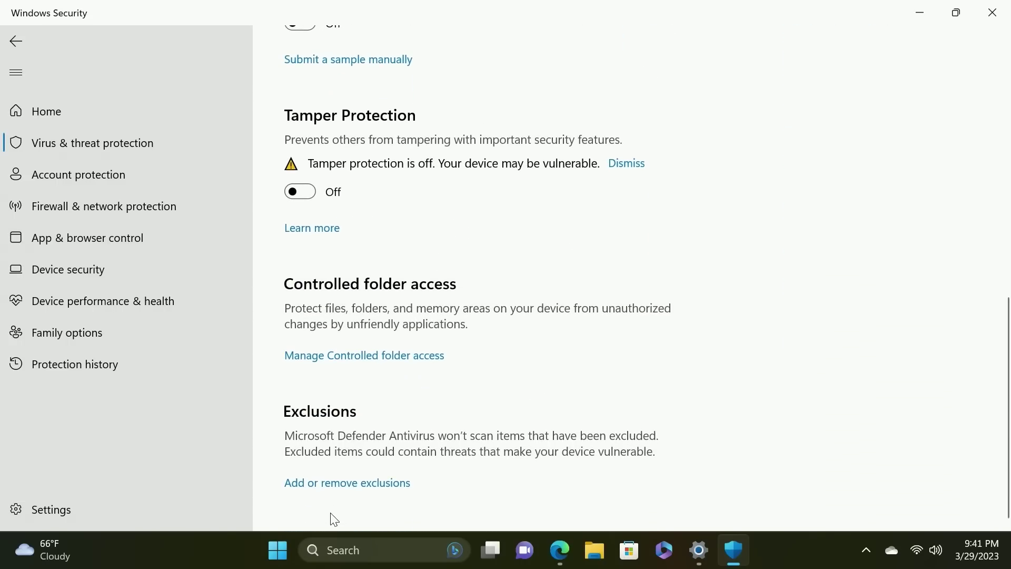
left_click(345, 482)
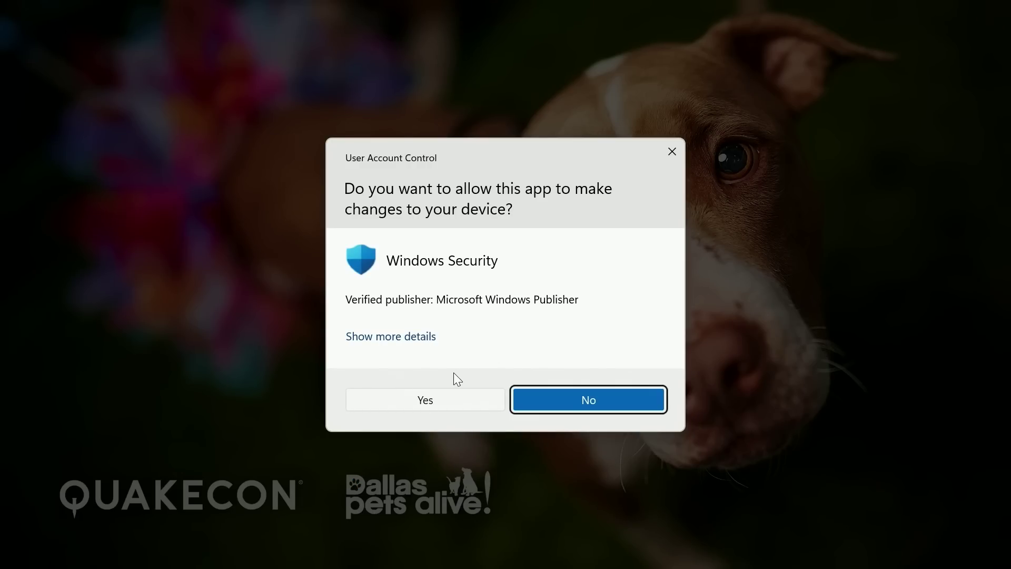
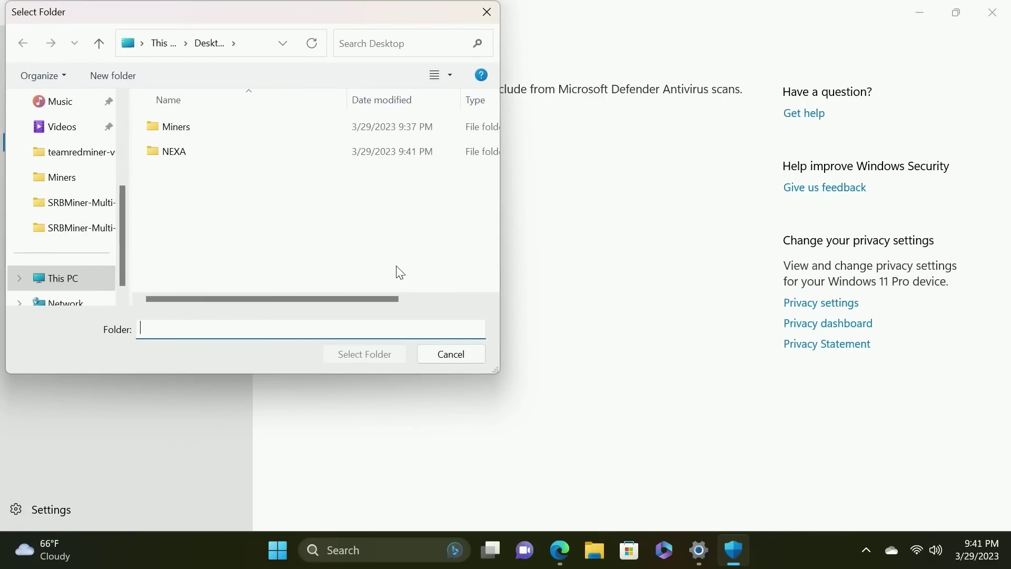
Choose the Desktop NEXA folder in the Select Folder dialog to add it as an exclusion
left_click(180, 152)
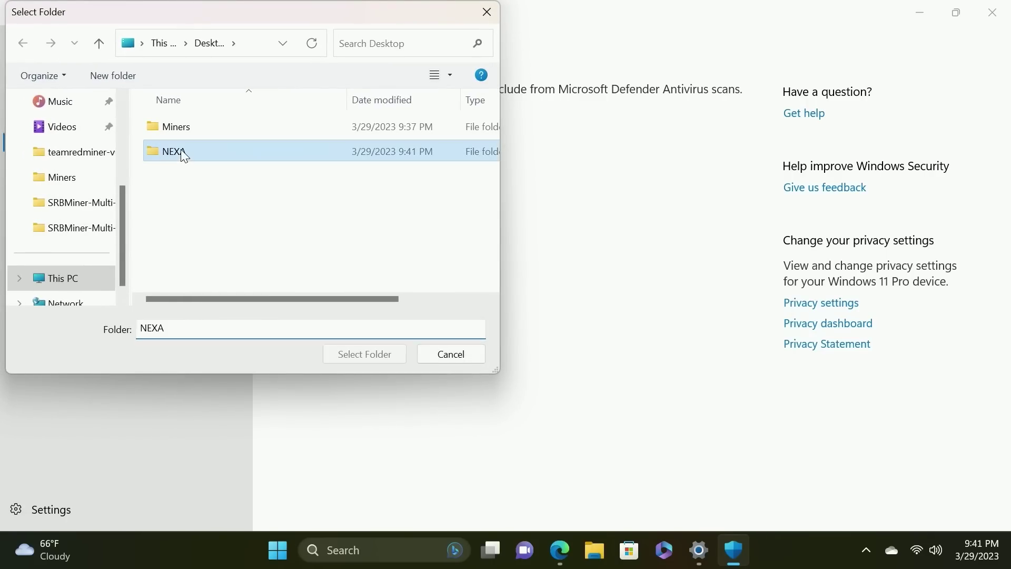
left_click(357, 354)
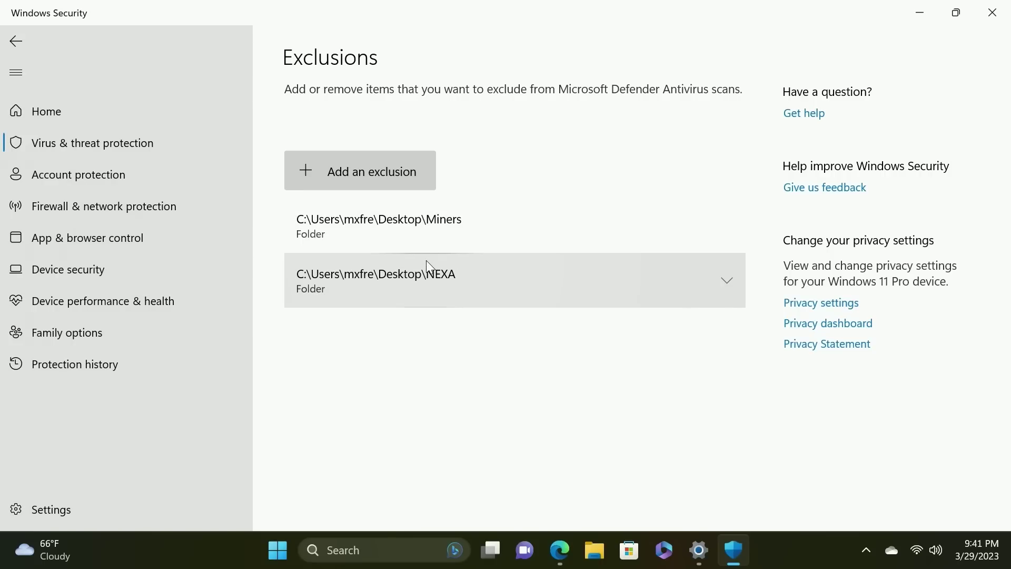
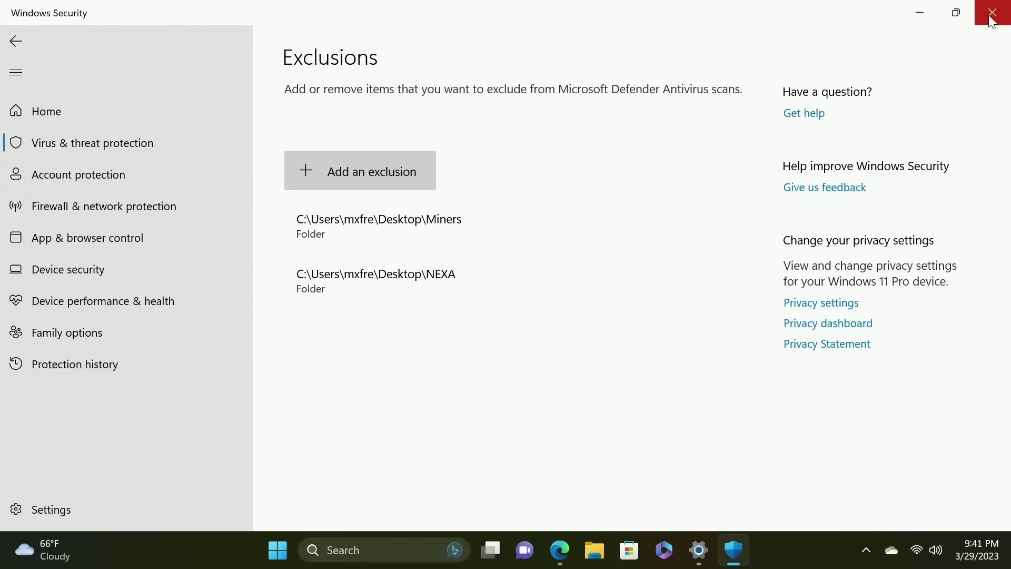
Close Windows Security now that the Miners and NEXA folders are excluded
left_click(992, 20)
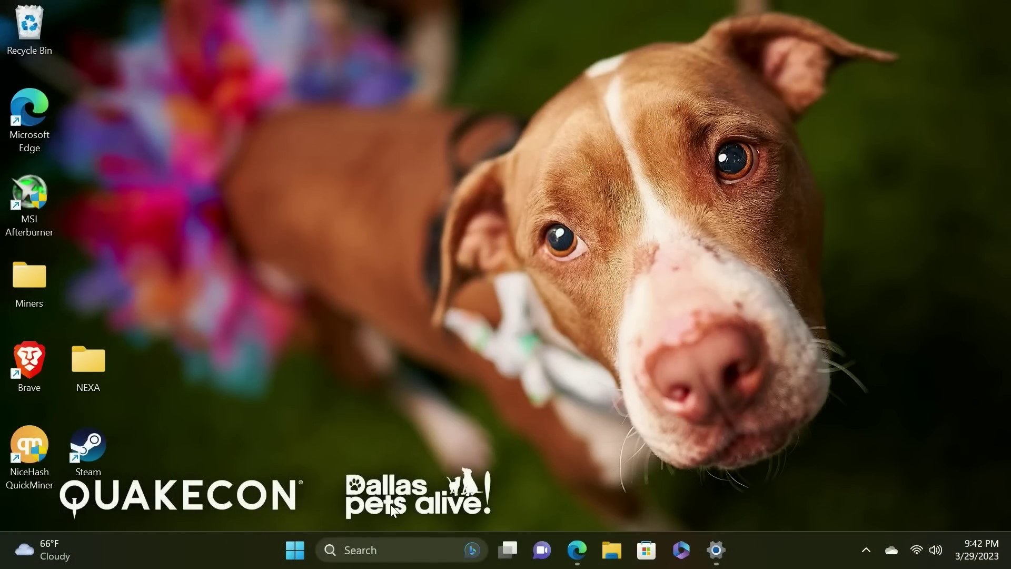
Download the Windows Nexa wallet installer from nexa.org in Edge
left_click(577, 547)
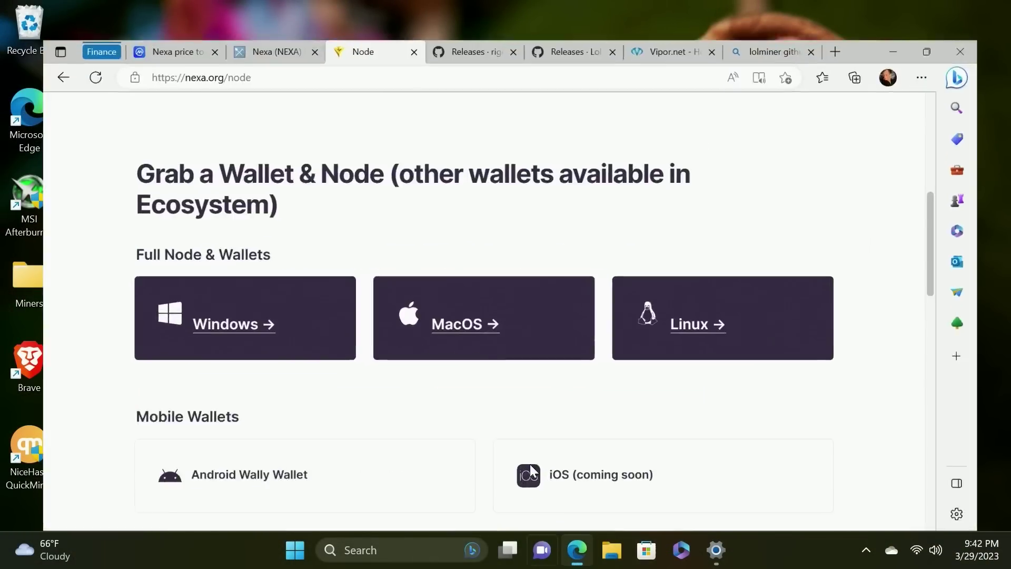
scroll(402, 233, "down", 1)
scroll(403, 234, "down", 1)
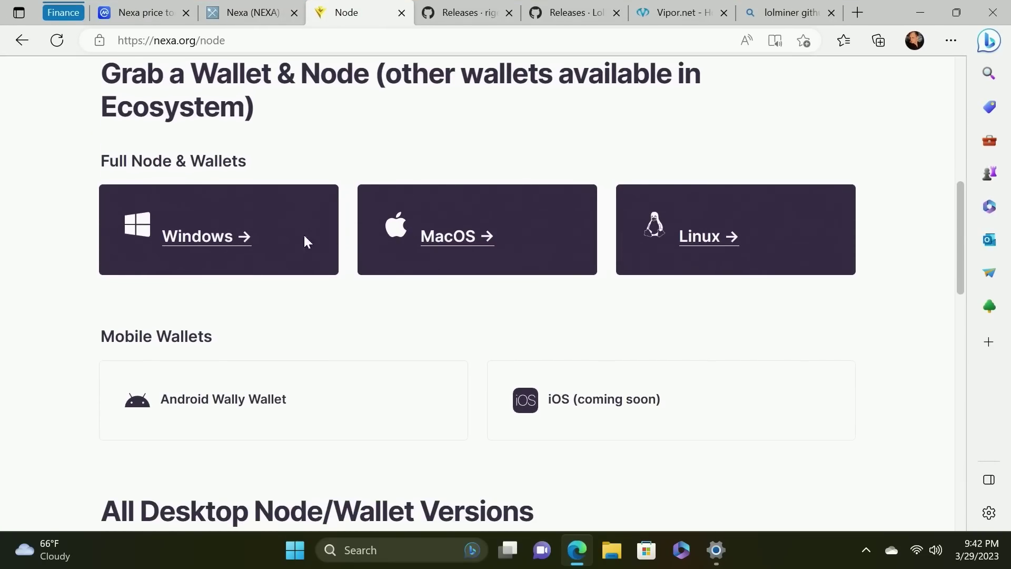
left_click(204, 243)
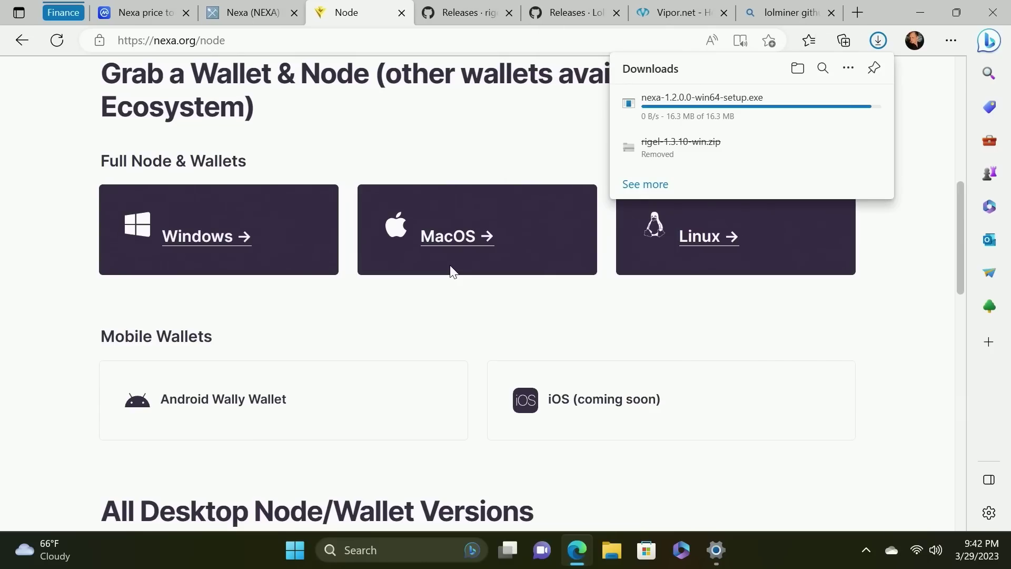
Keep the flagged nexa-1.2.0.0-win64-setup.exe despite SmartScreen and show it in its folder
mouse_move(706, 113)
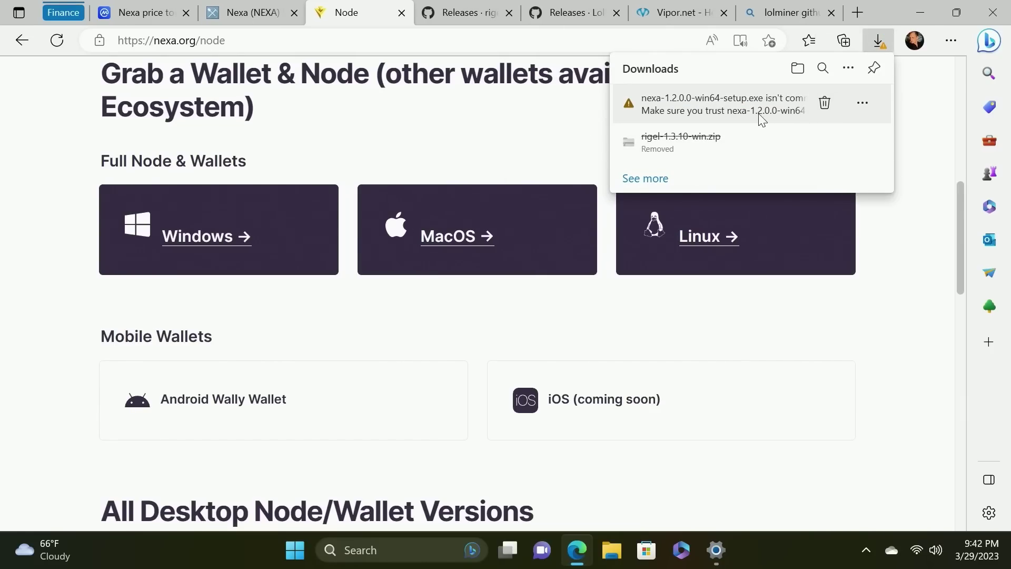
left_click(863, 104)
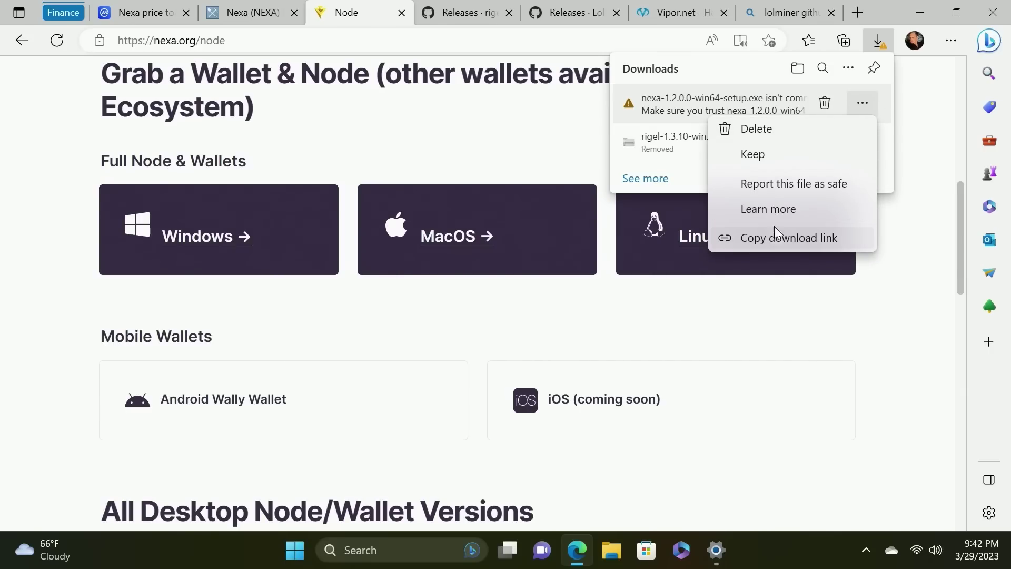
left_click(762, 161)
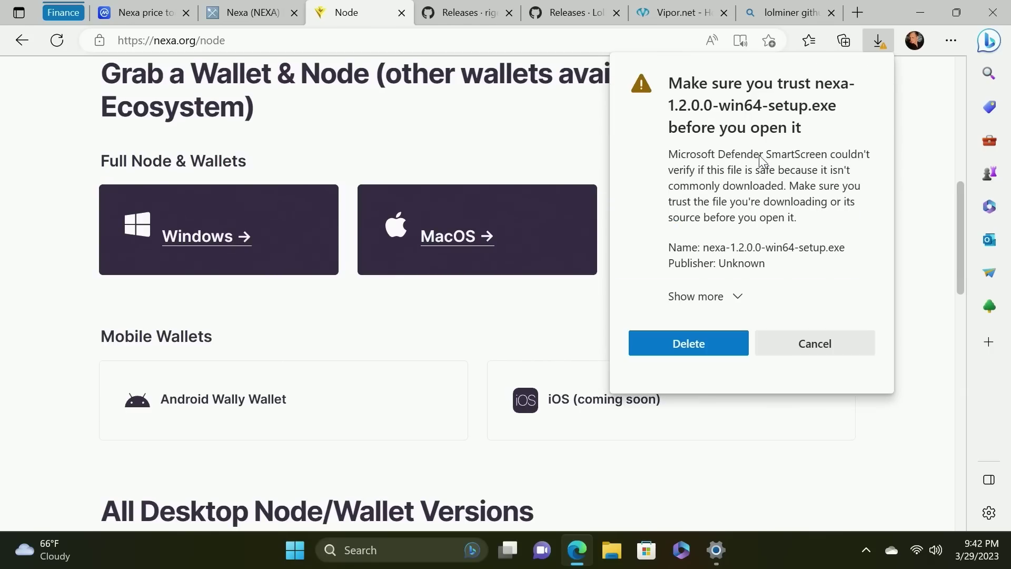
left_click(713, 297)
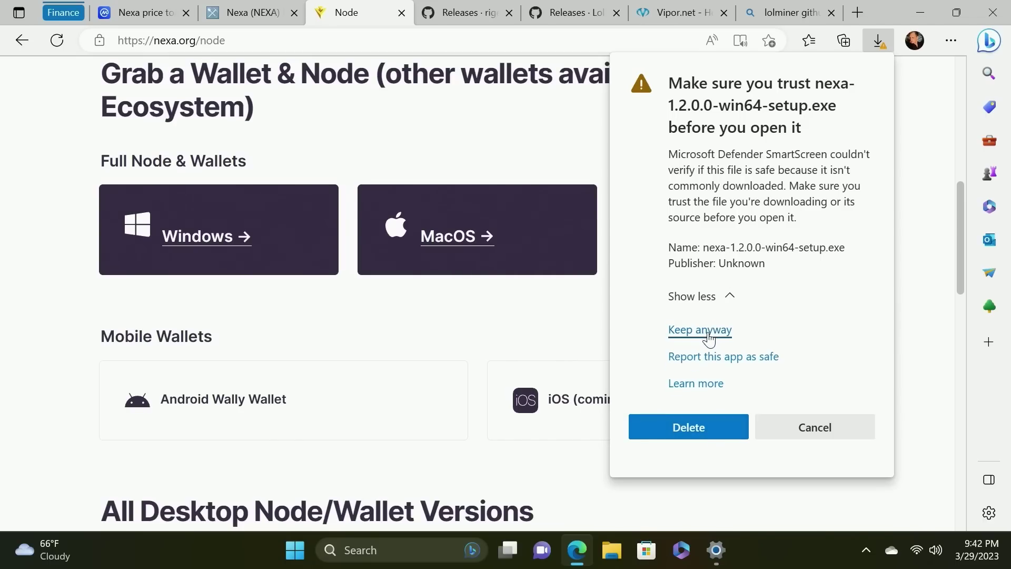
left_click(707, 335)
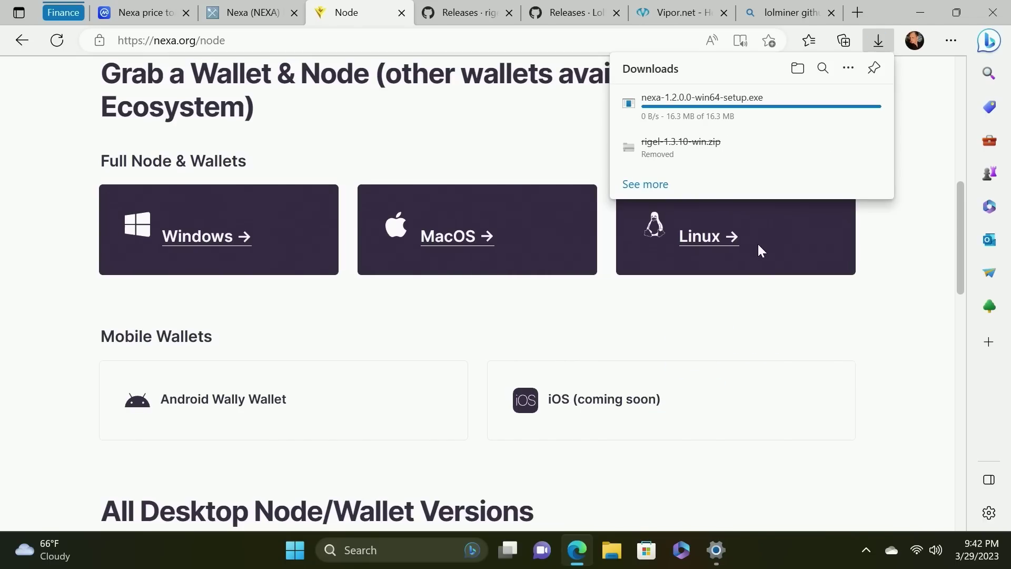
left_click(824, 104)
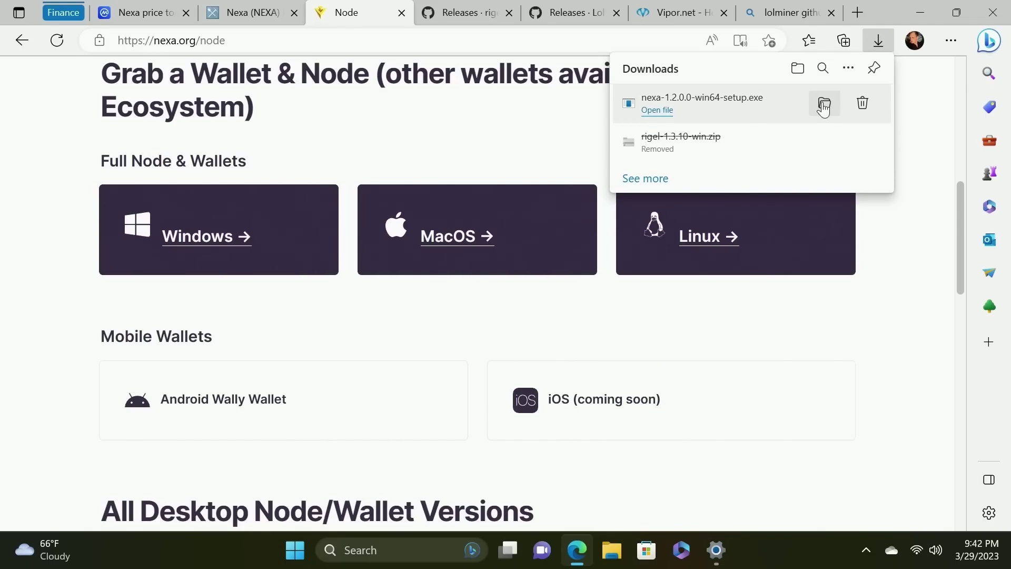
Cut nexa-1.2.0.0-win64-setup.exe from Downloads and paste it into the Desktop NEXA folder
right_click(582, 211)
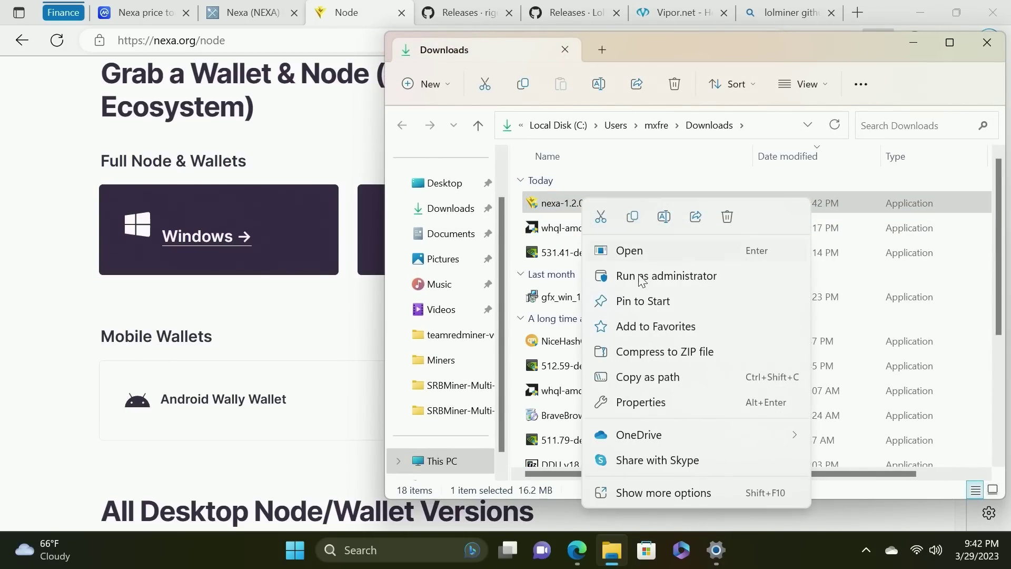
left_click(600, 226)
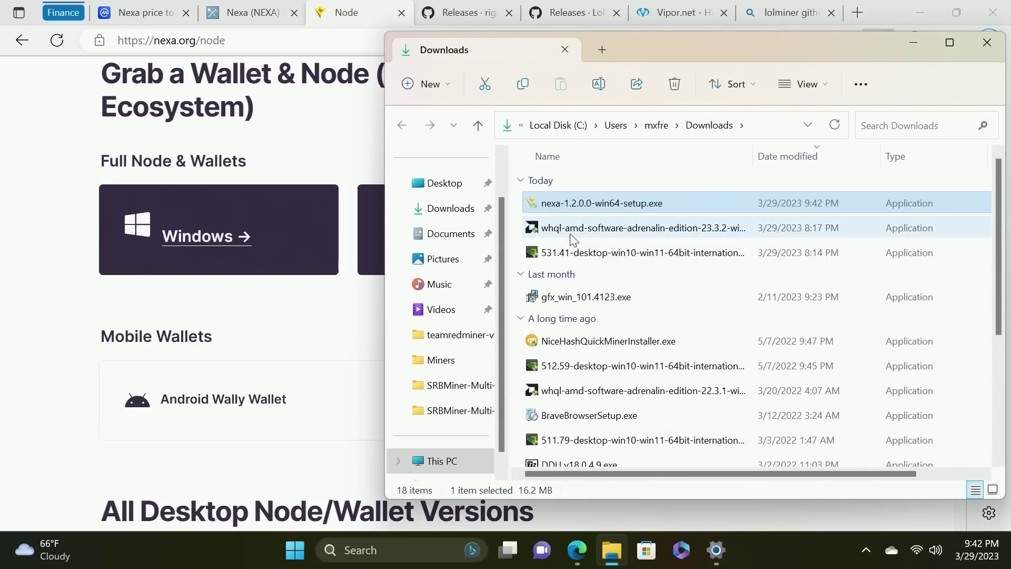
left_click(445, 184)
double_click(572, 206)
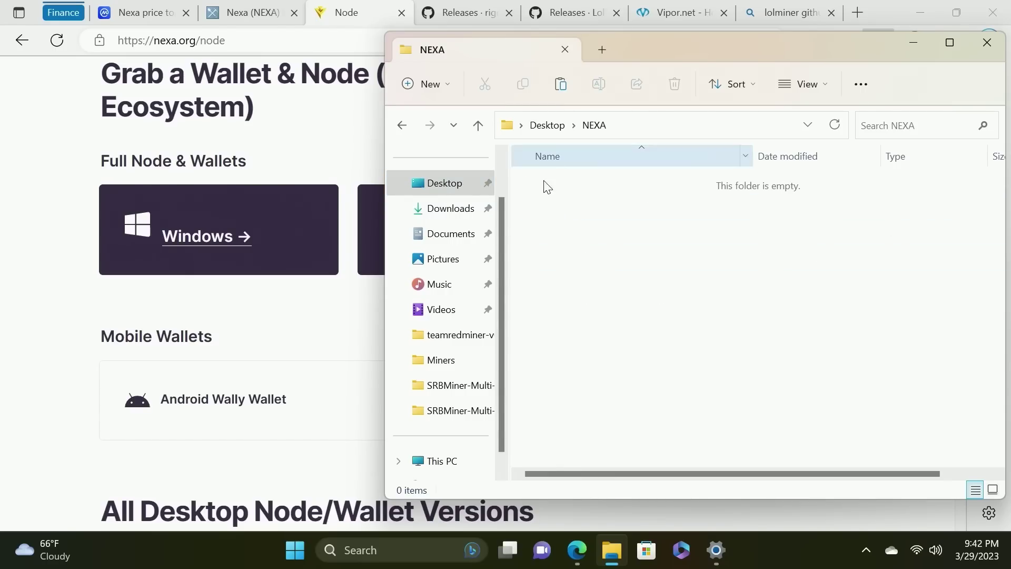
right_click(587, 245)
left_click(606, 209)
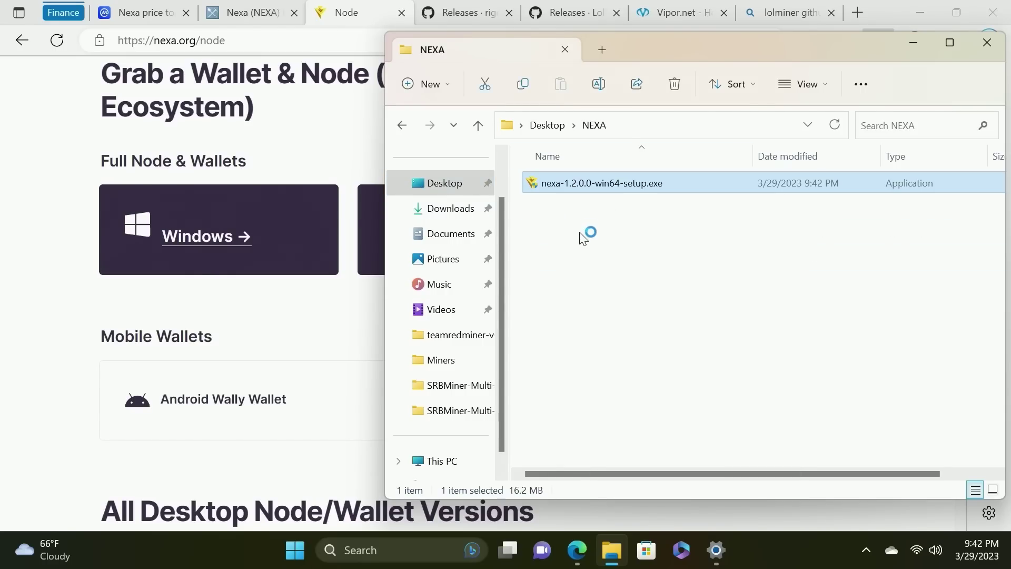
left_click_drag(647, 54, 463, 50)
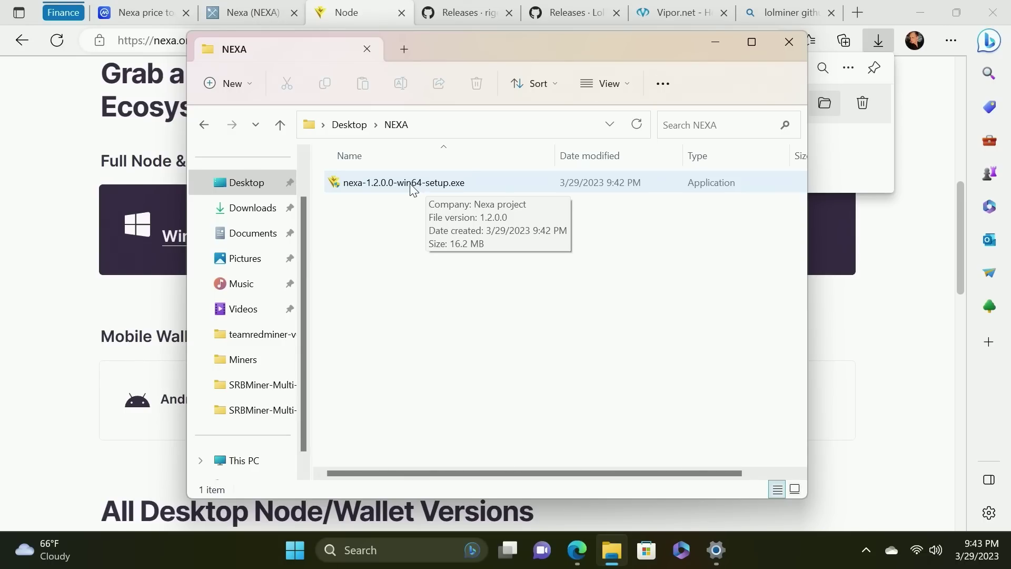
key("super+Home")
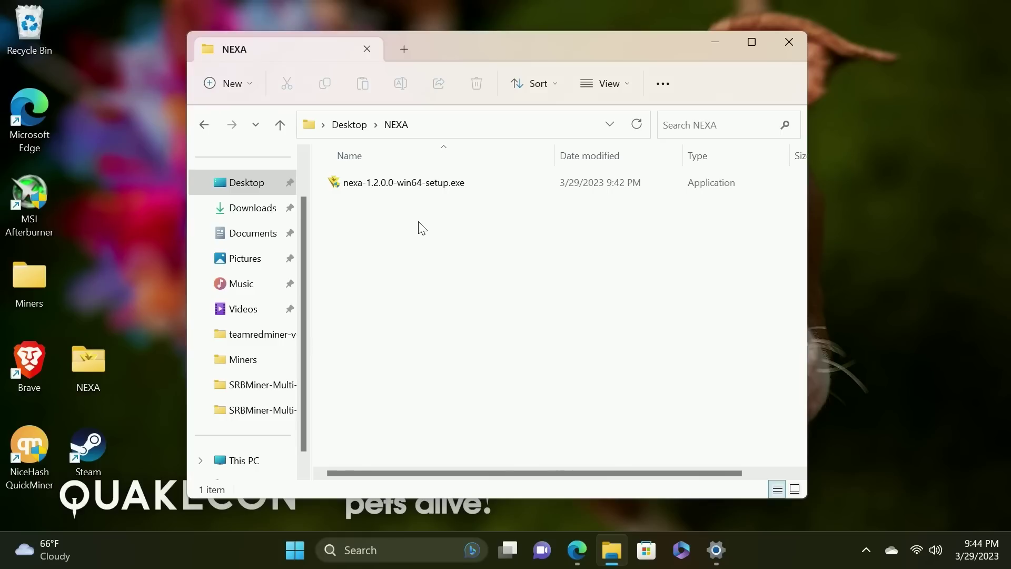
Install Nexa (64-bit) with defaults into C:\Program Files\Nexa and launch it
double_click(416, 184)
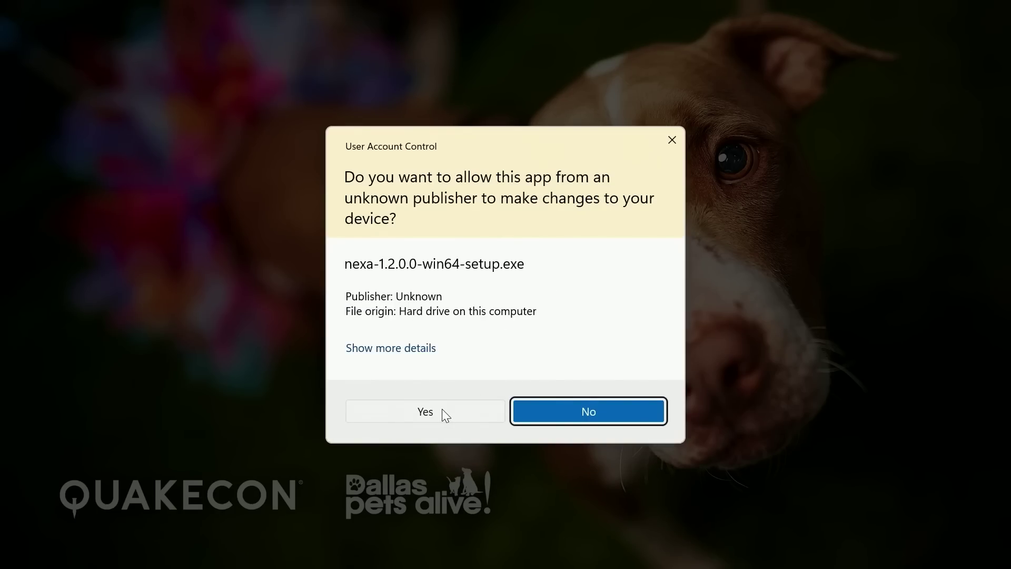
left_click(442, 409)
left_click(590, 398)
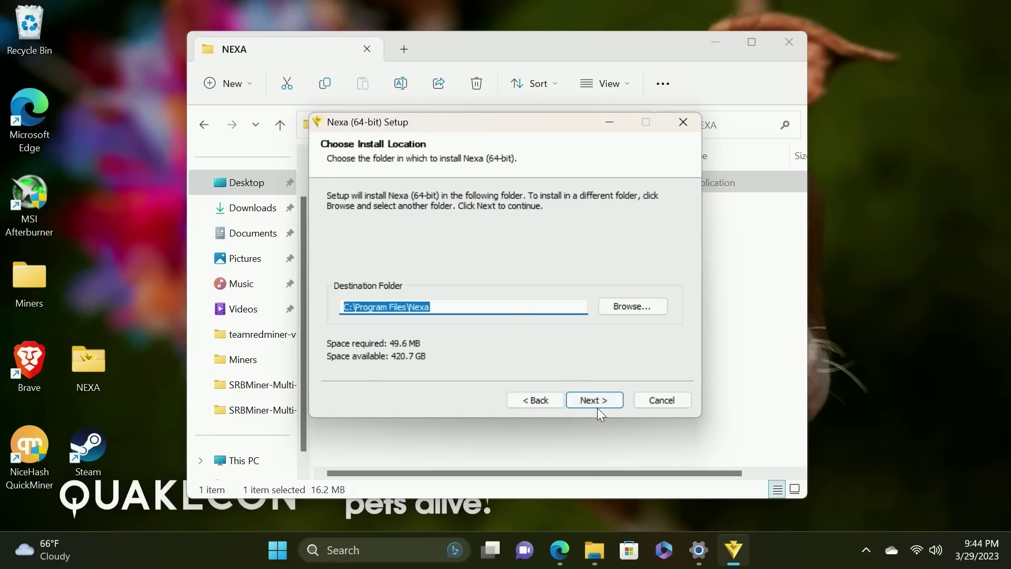
left_click(593, 400)
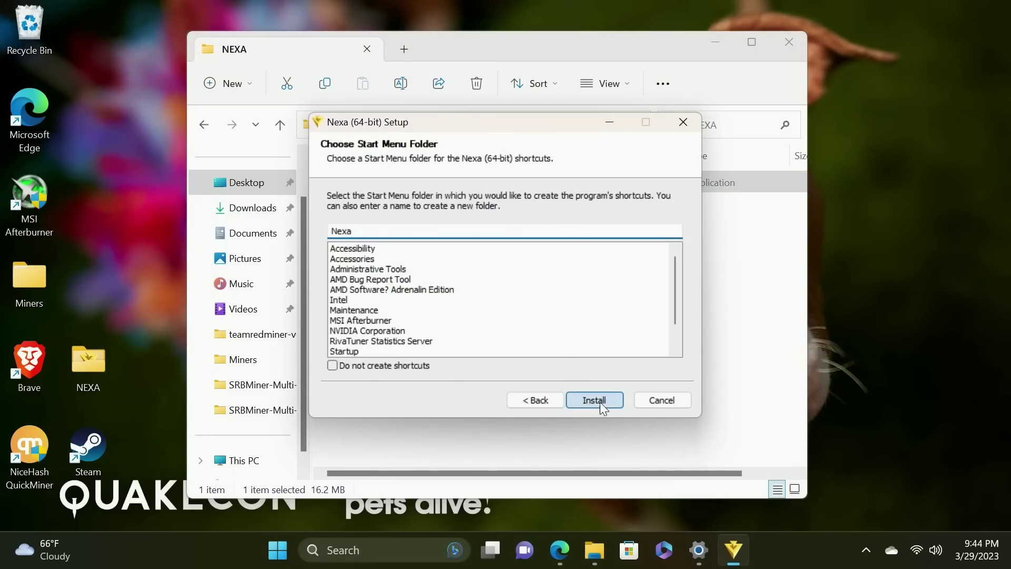
left_click(599, 402)
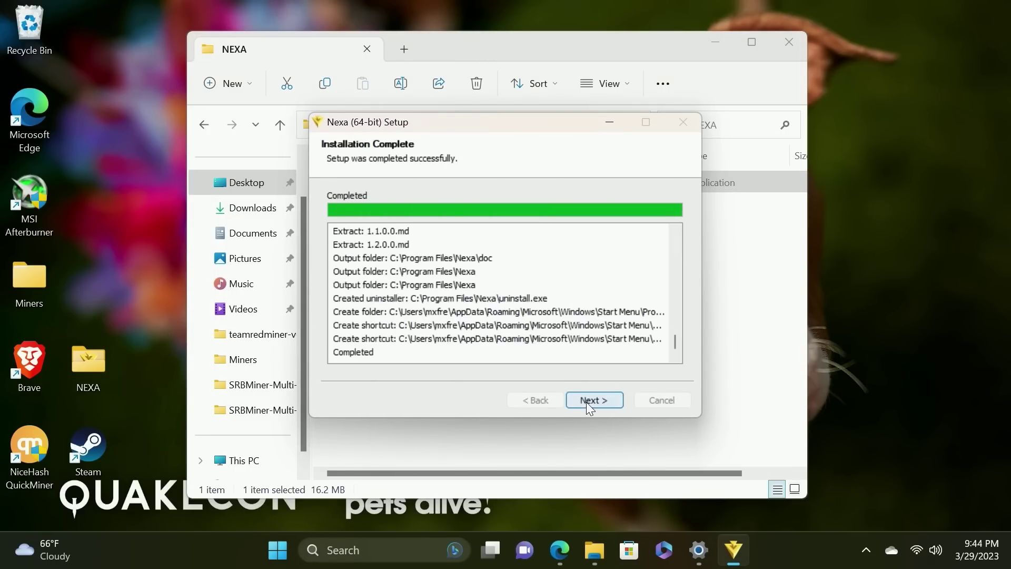
left_click(587, 401)
left_click(587, 399)
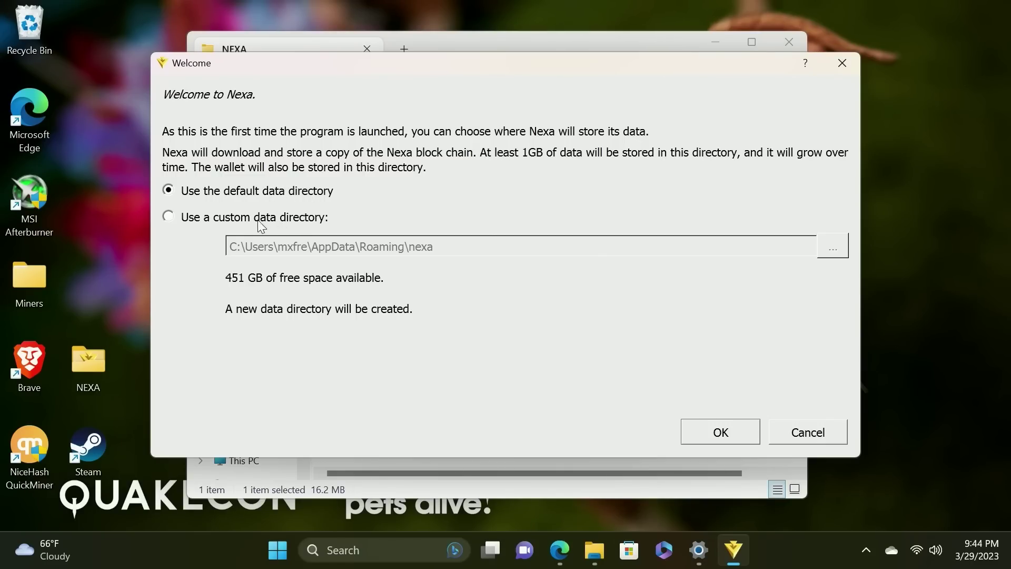
Set the wallet's custom data directory to the Desktop NEXA folder and start the wallet
left_click(239, 218)
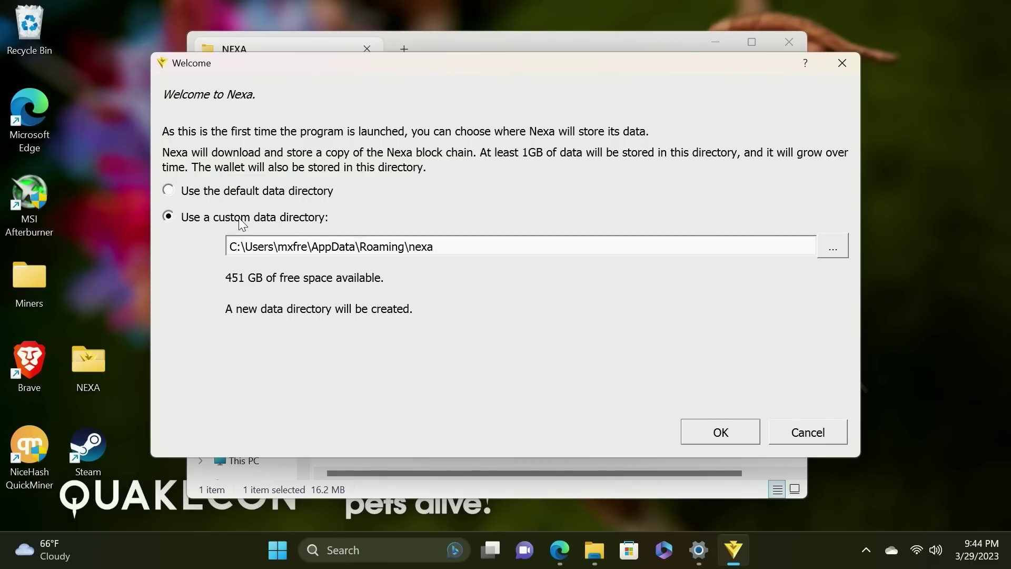
left_click(834, 251)
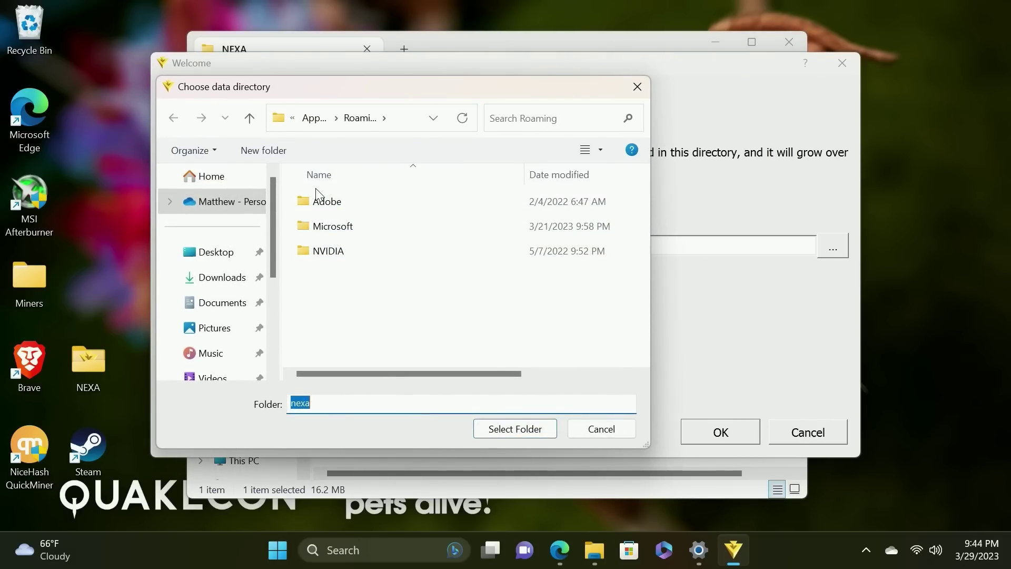
scroll(210, 255, "down", 2)
scroll(228, 270, "down", 3)
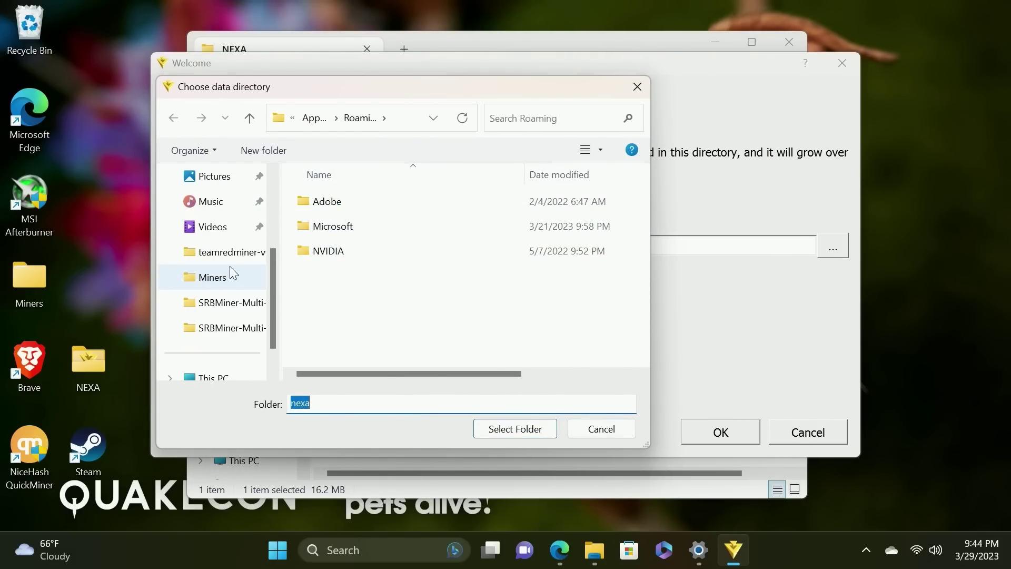
left_click_drag(309, 93, 552, 104)
scroll(472, 286, "down", 2)
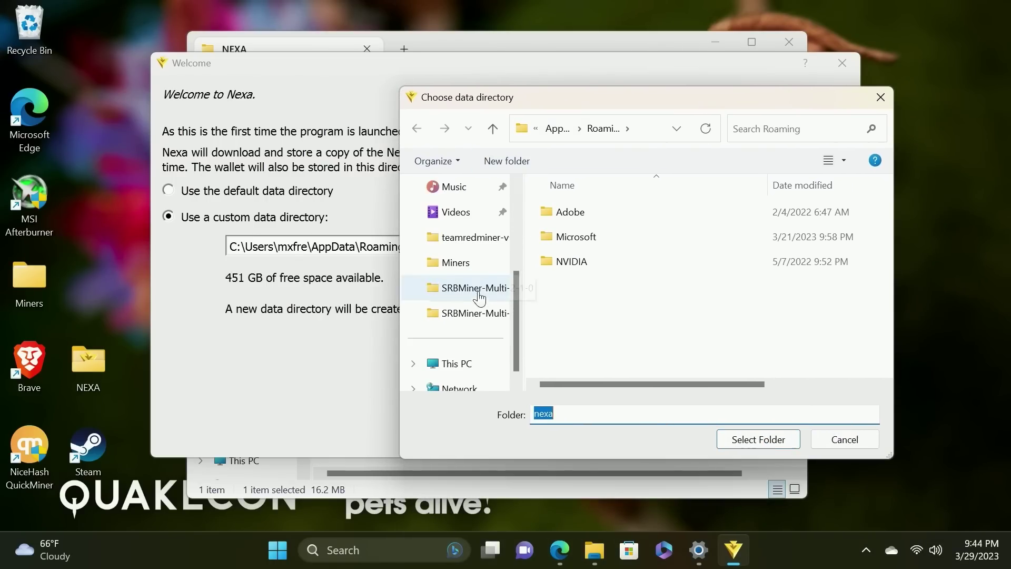
scroll(472, 286, "up", 5)
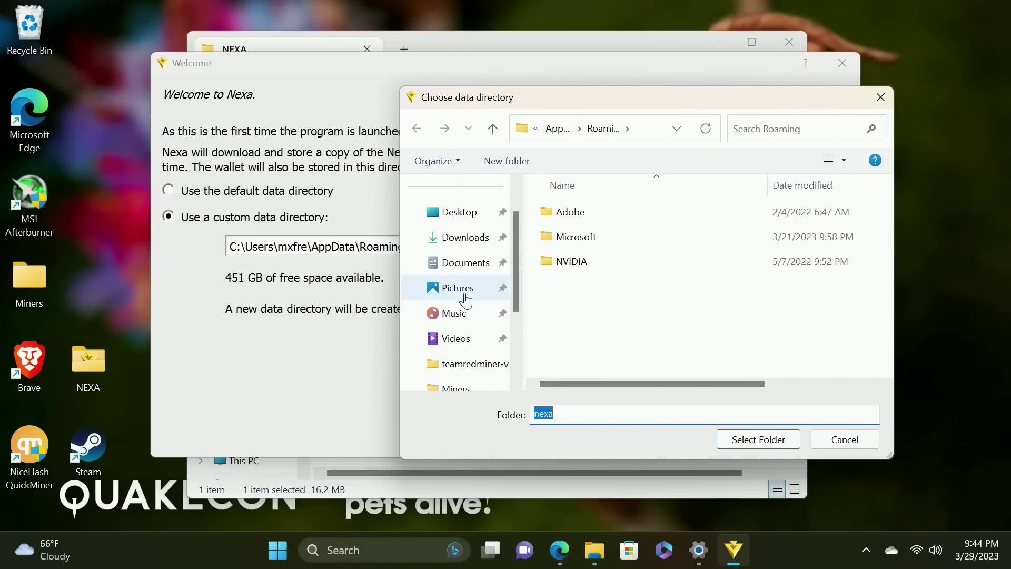
left_click(462, 213)
left_click(565, 239)
left_click(753, 438)
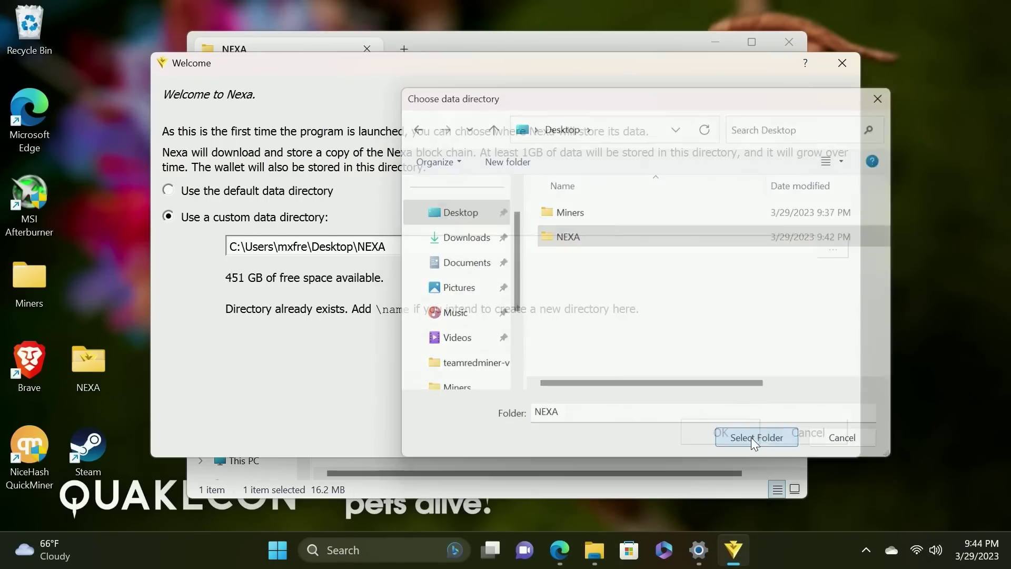
left_click(724, 437)
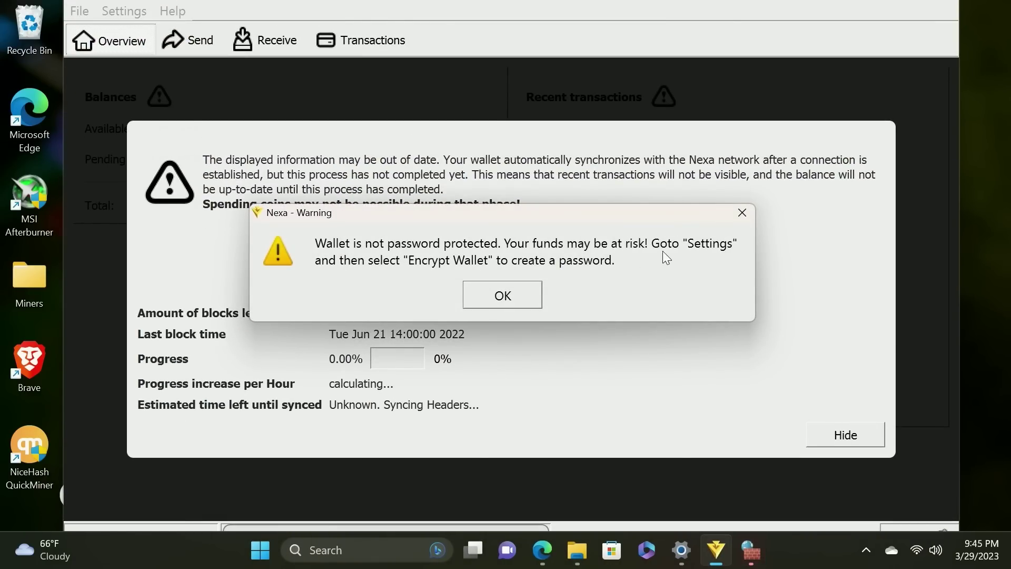
Dismiss the unencrypted-wallet warning and hide the sync progress overlay
left_click(506, 298)
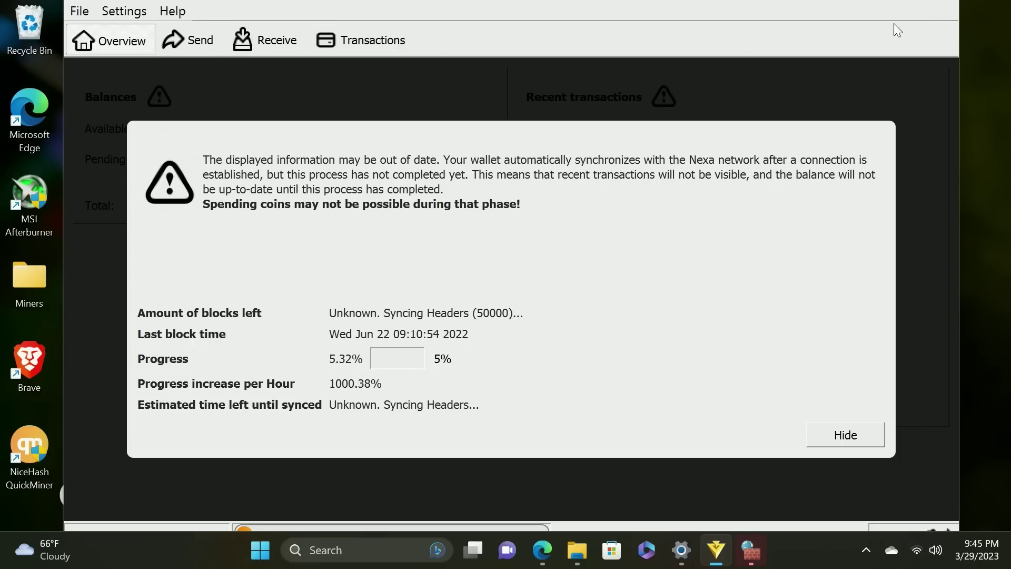
left_click(874, 437)
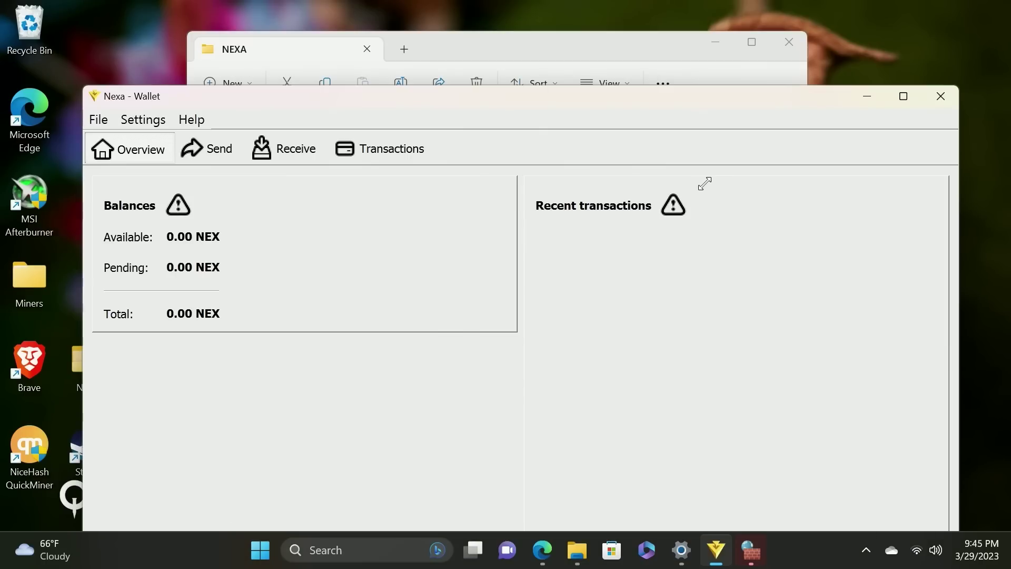
left_click_drag(678, 106, 456, 122)
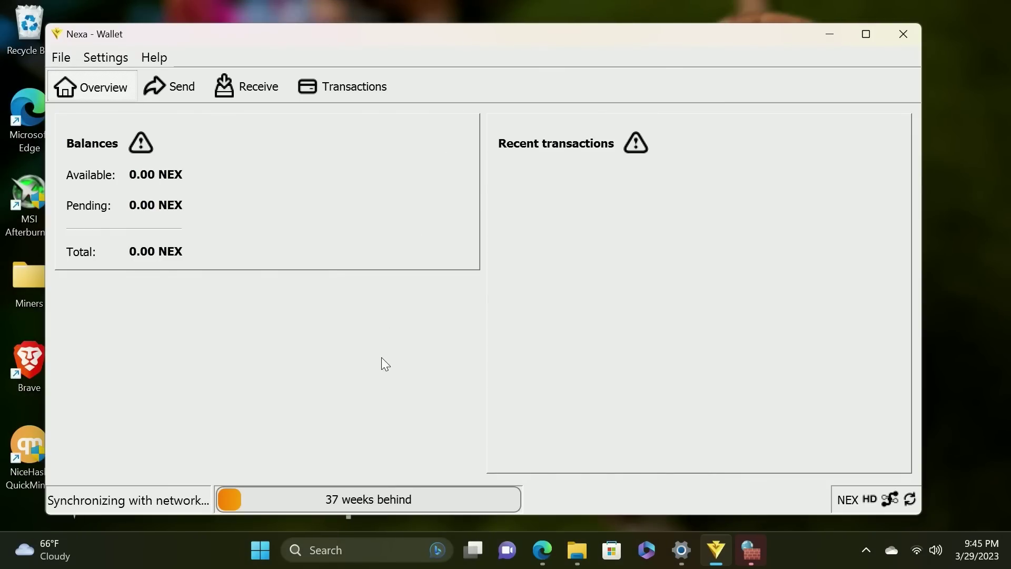
Encrypt the wallet via Settings > Encrypt Wallet with a new passphrase entered twice
left_click(112, 57)
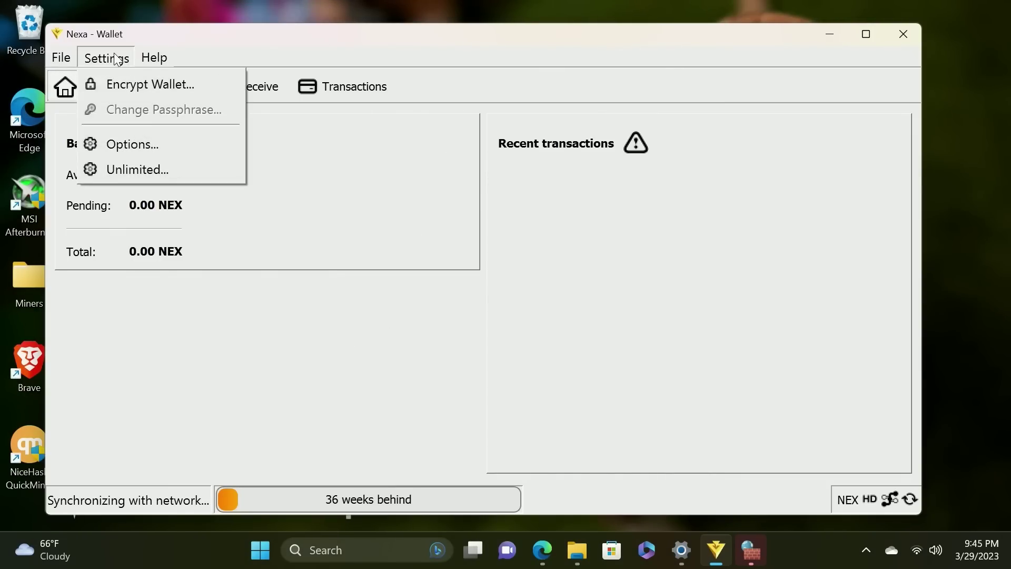
left_click(147, 87)
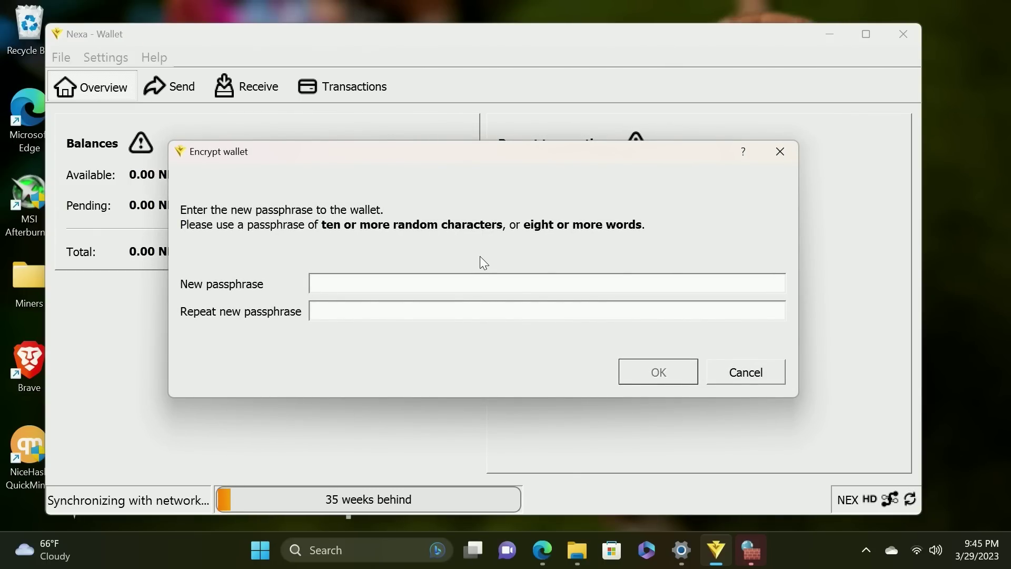
type("*****************")
key("Tab")
type("*****************")
left_click(658, 372)
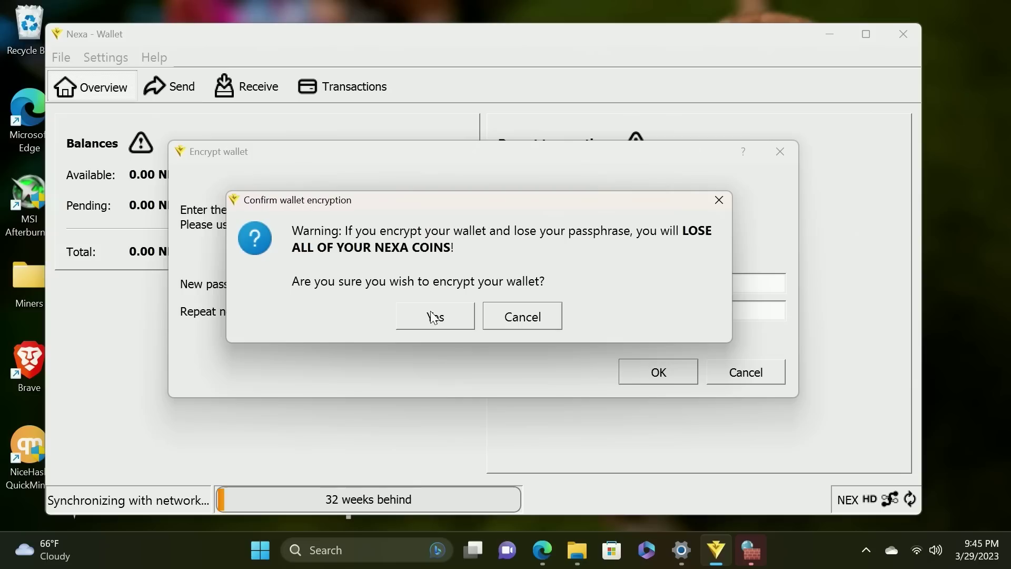
left_click(436, 318)
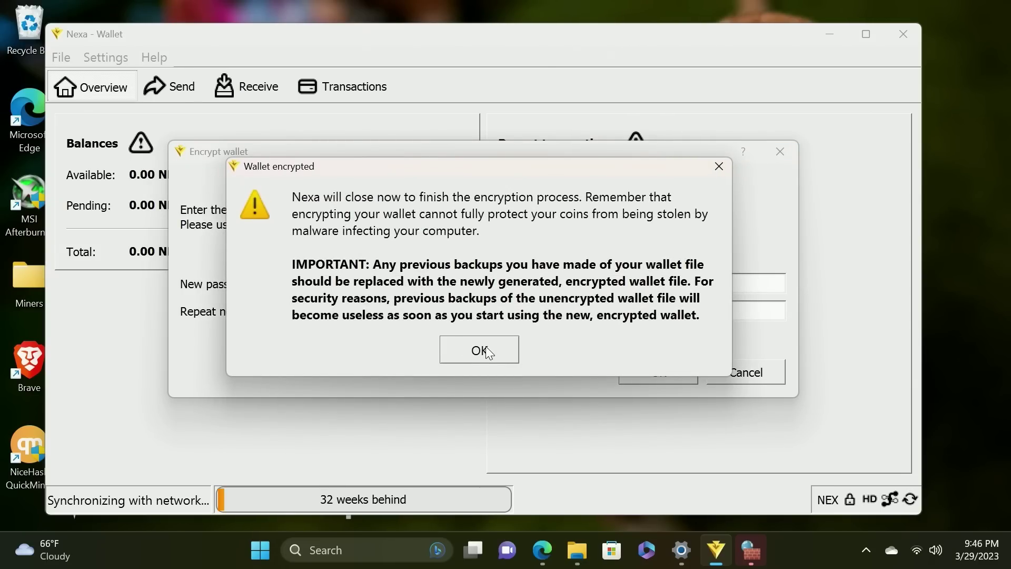
Acknowledge the encryption notice and allow Nexa through the Windows firewall
left_click(479, 350)
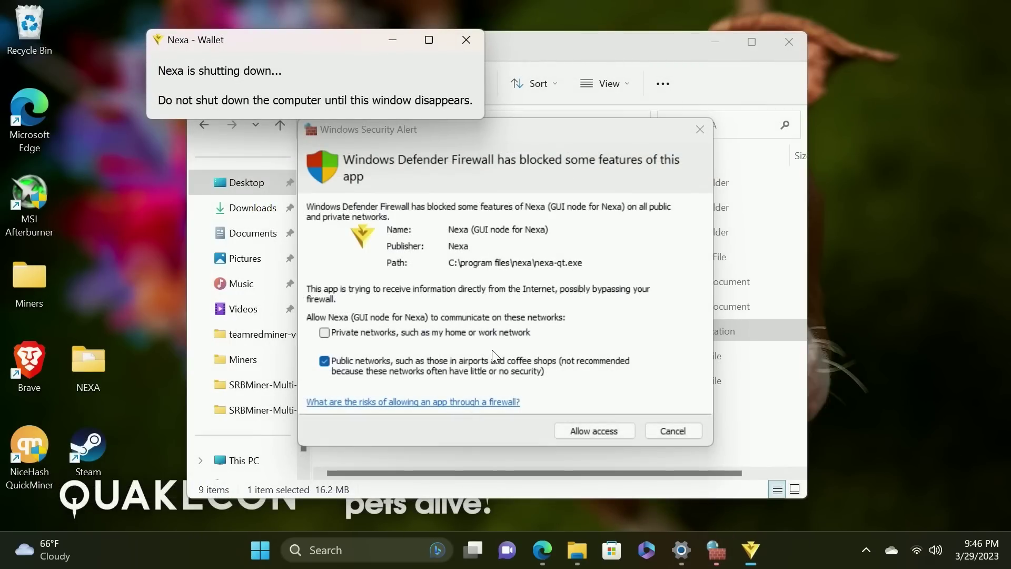
left_click_drag(281, 41, 459, 203)
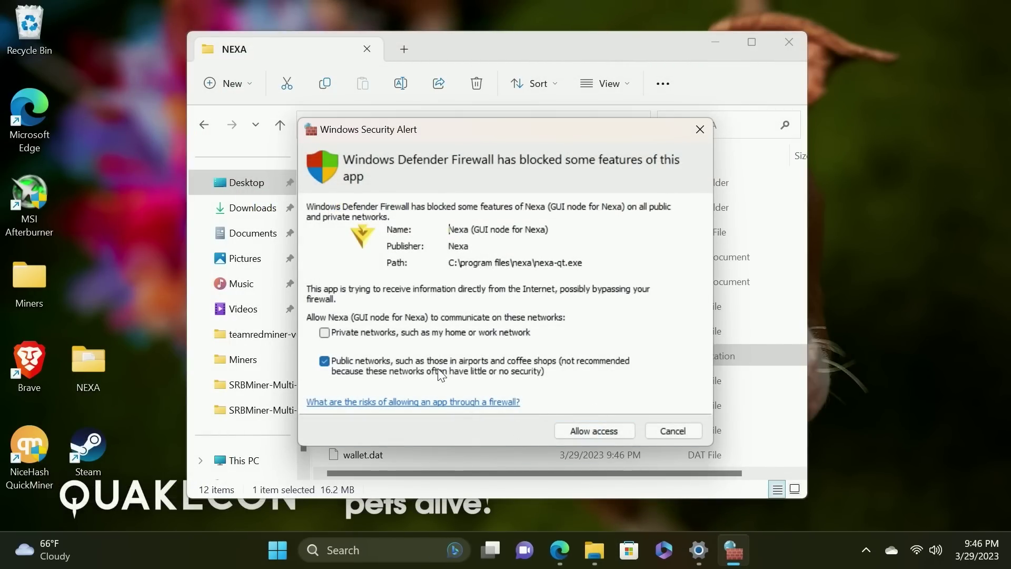
left_click(599, 431)
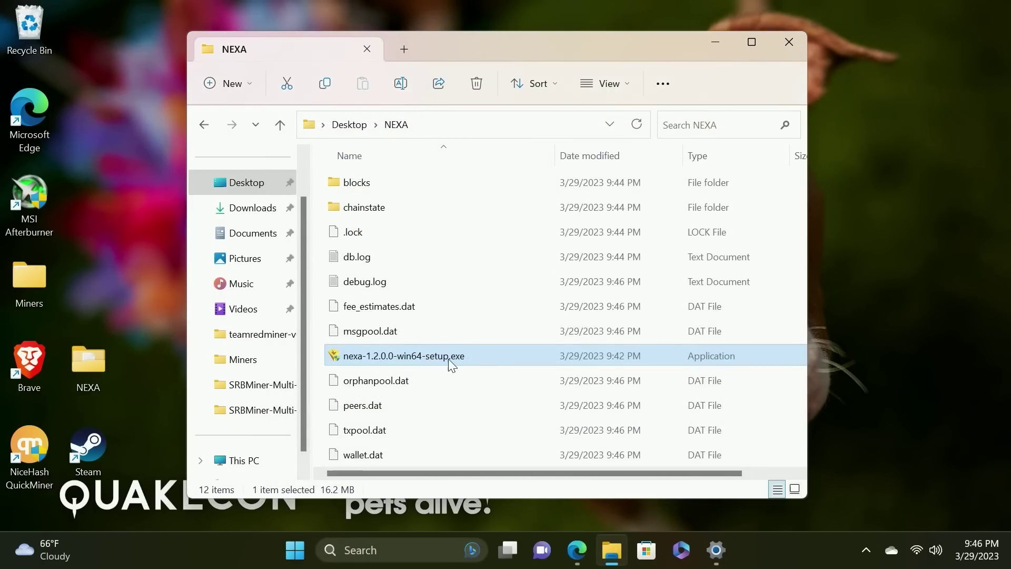
Relaunch Nexa (64-bit) from a taskbar search and hide the out-of-sync warning
left_click(390, 552)
type("newsx")
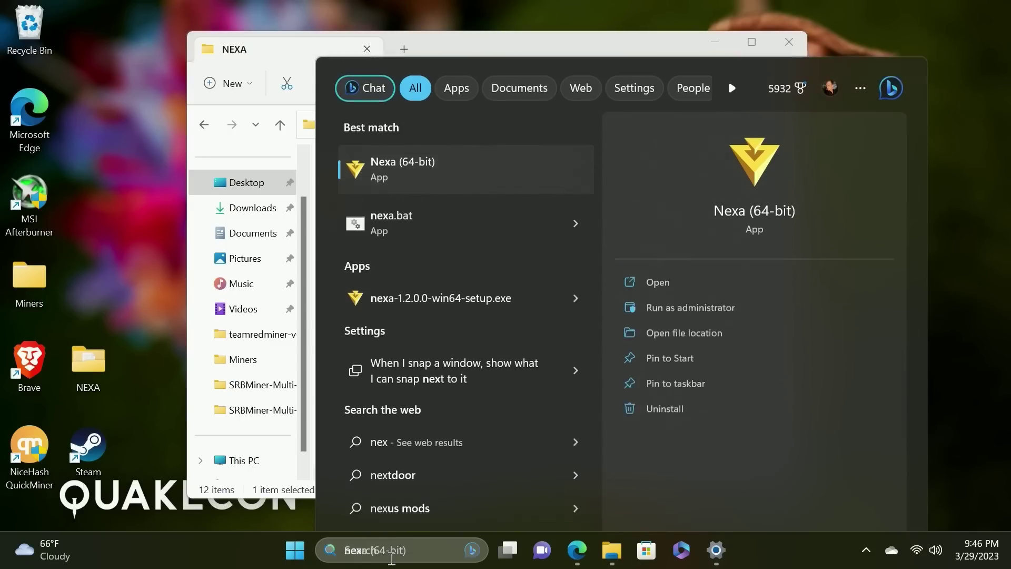
key("Return")
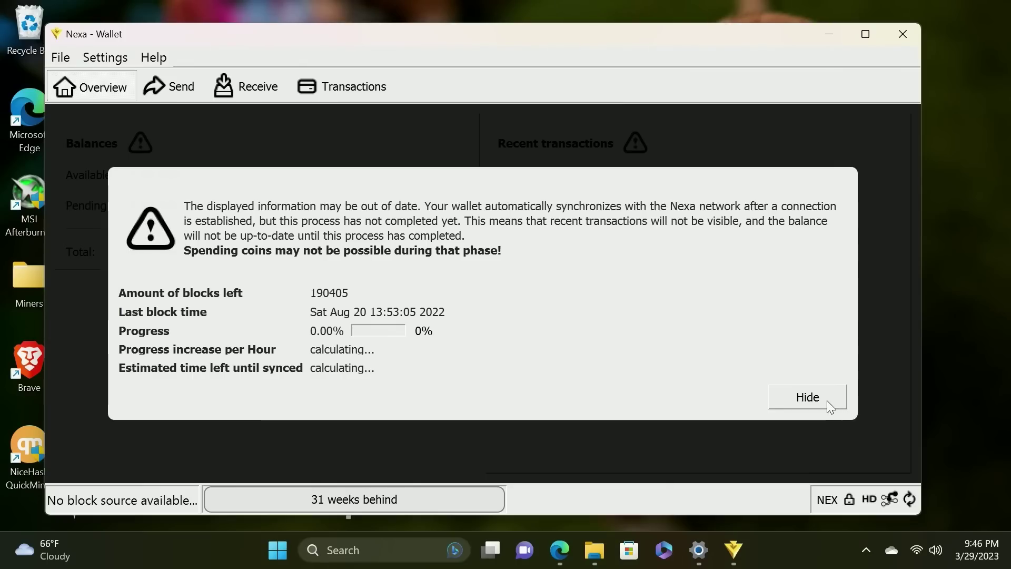
left_click(824, 401)
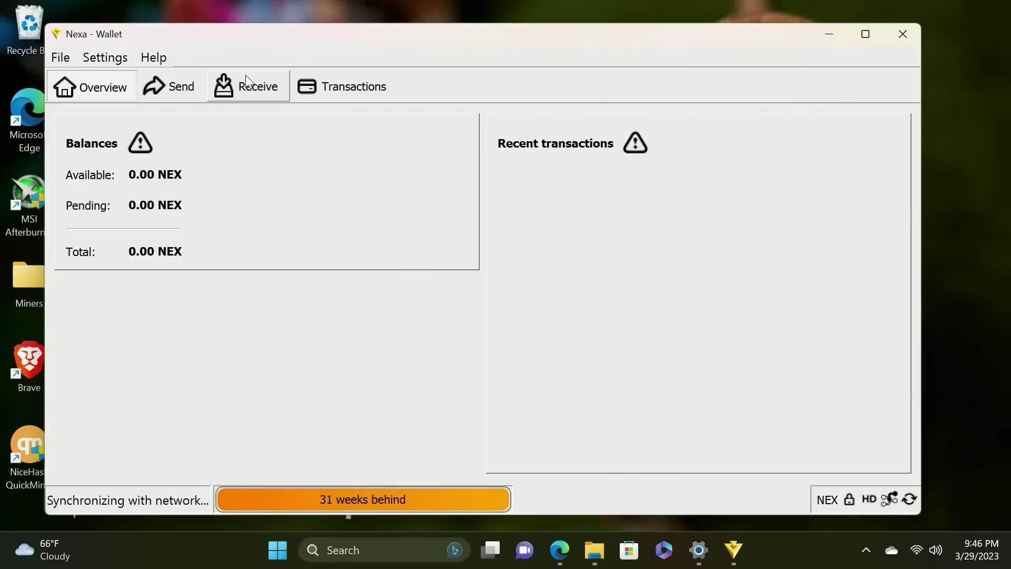
Start a wallet backup and create a new encrypt folder on the Desktop
left_click(108, 59)
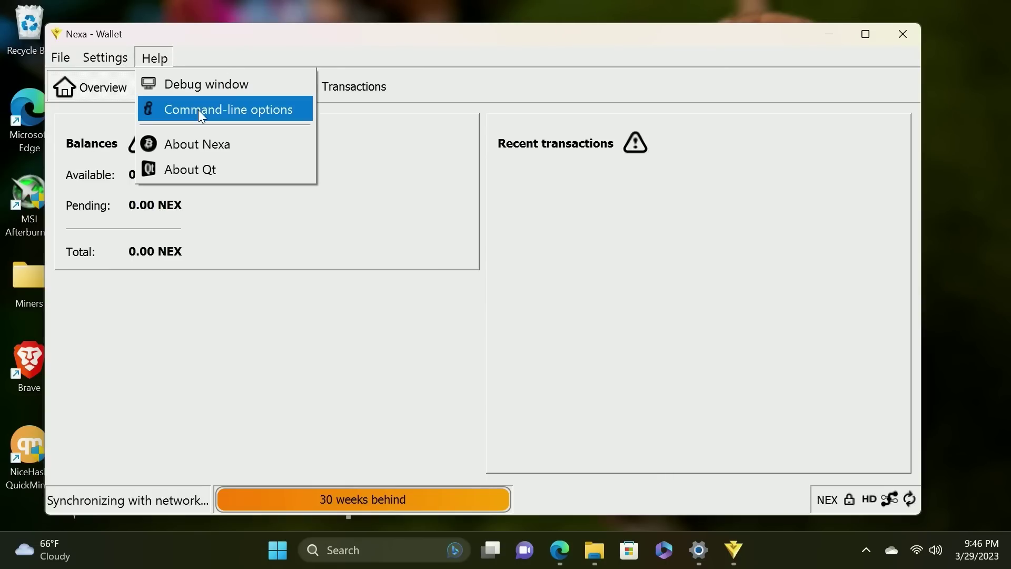
mouse_move(59, 59)
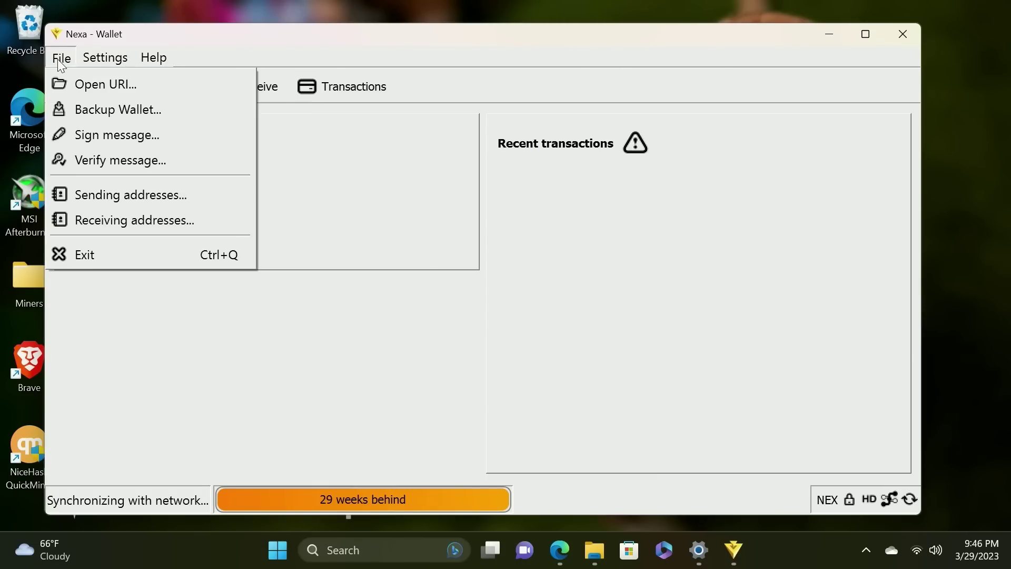
left_click(92, 108)
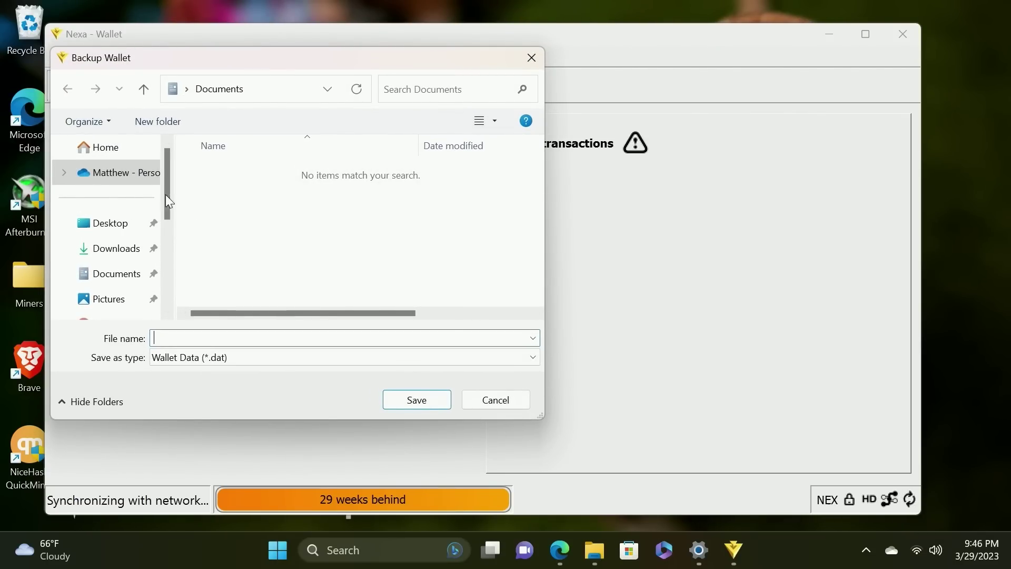
left_click(122, 232)
right_click(258, 243)
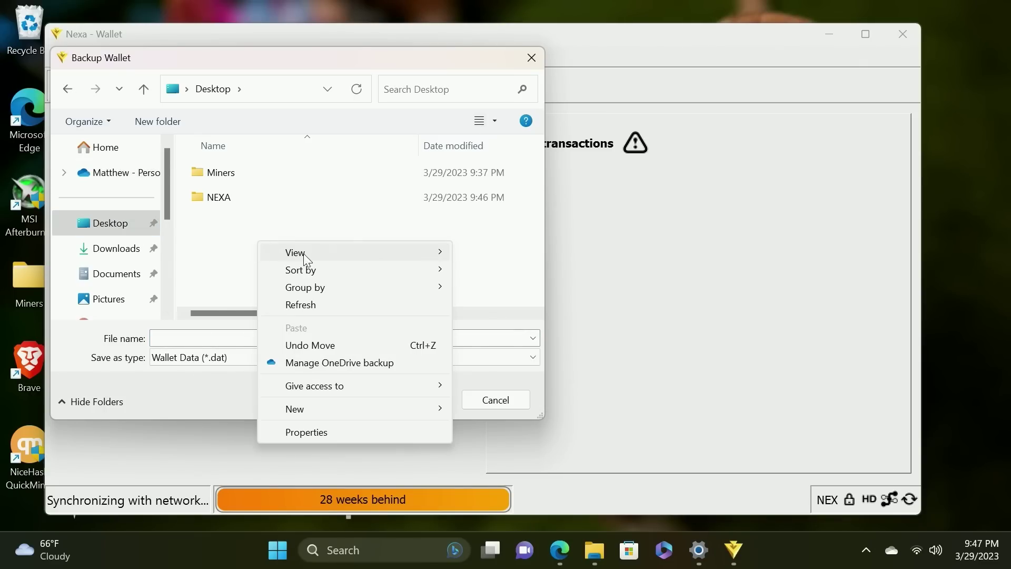
mouse_move(322, 409)
left_click(497, 415)
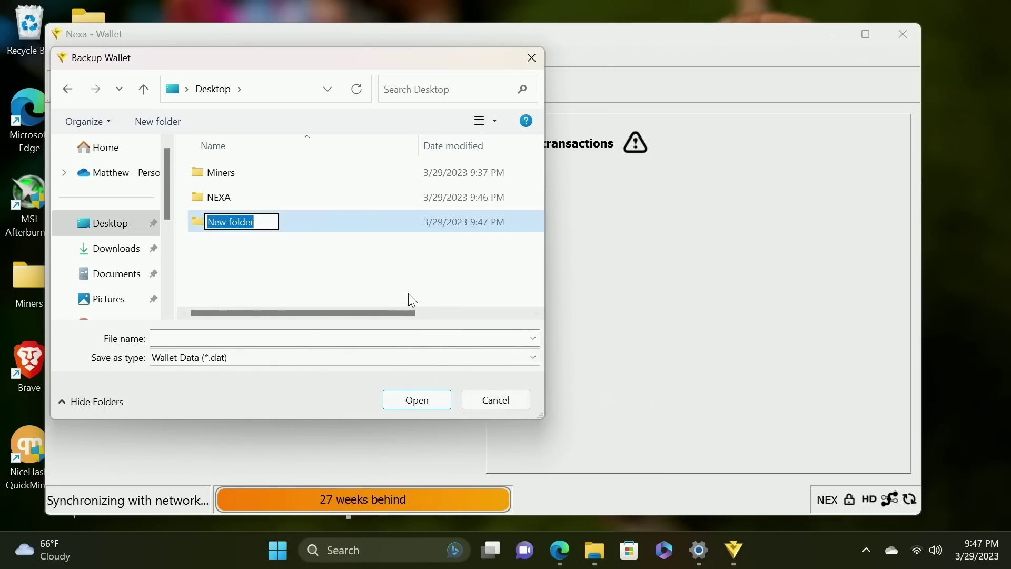
type("encrypt")
key("Return")
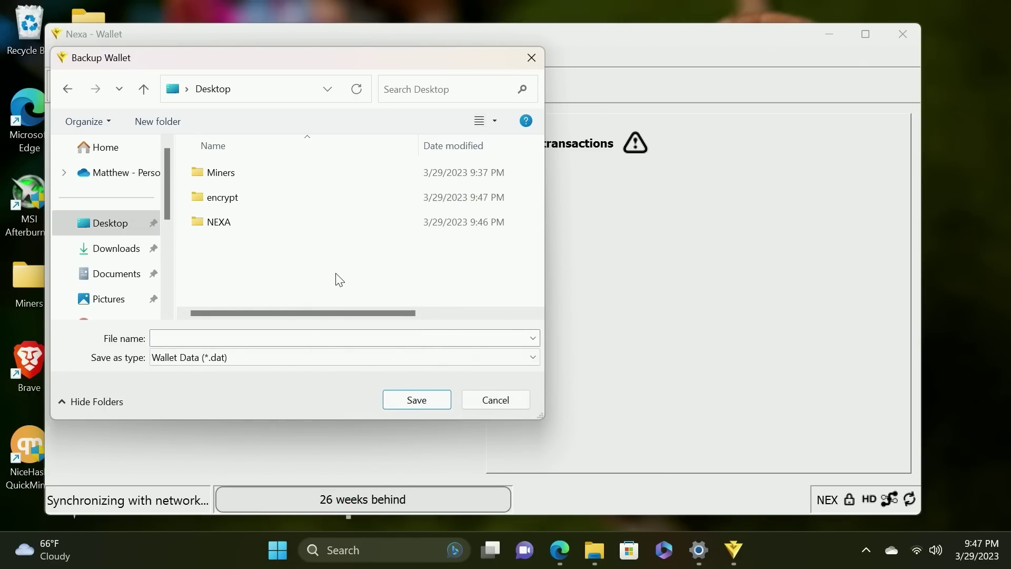
Save the wallet backup as nexa inside the encrypt folder
right_click(228, 201)
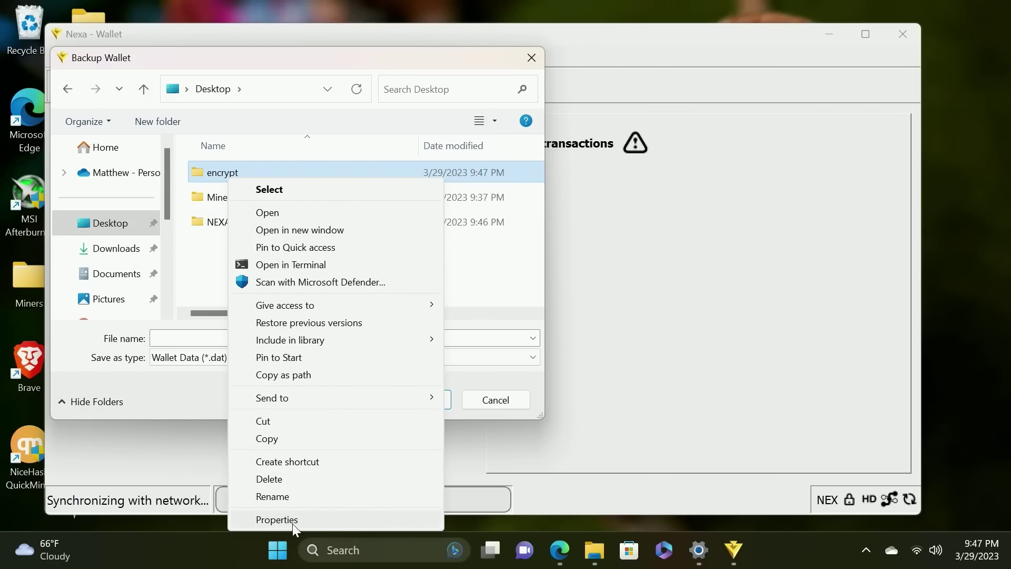
left_click(277, 519)
key("Return")
key("Return")
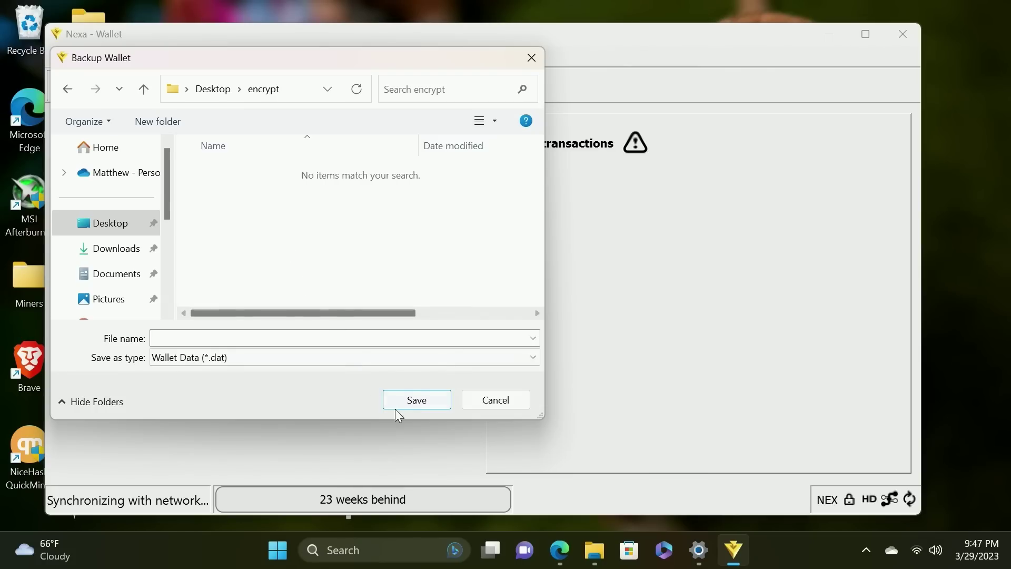
left_click(269, 340)
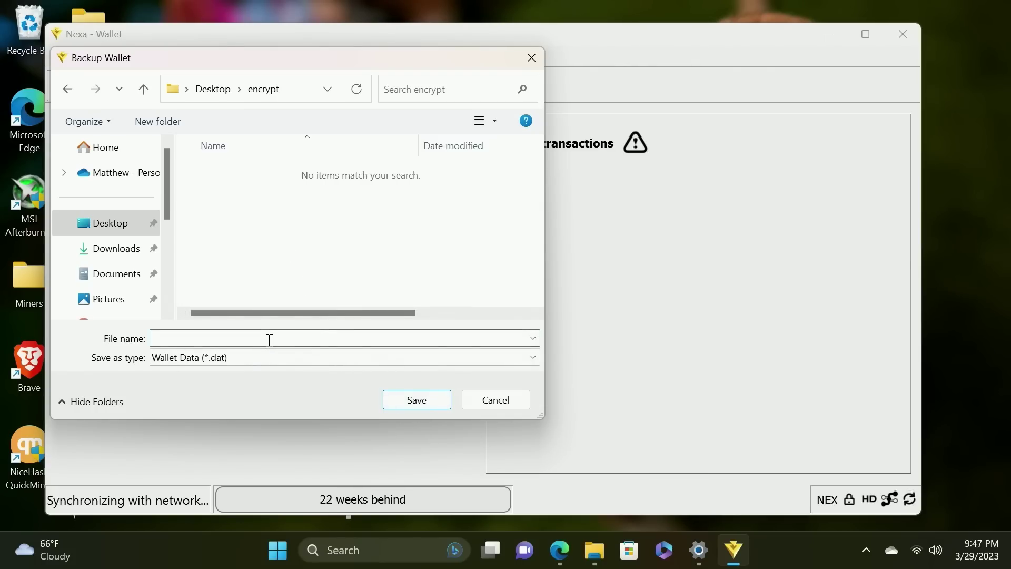
type("nexa")
left_click(425, 404)
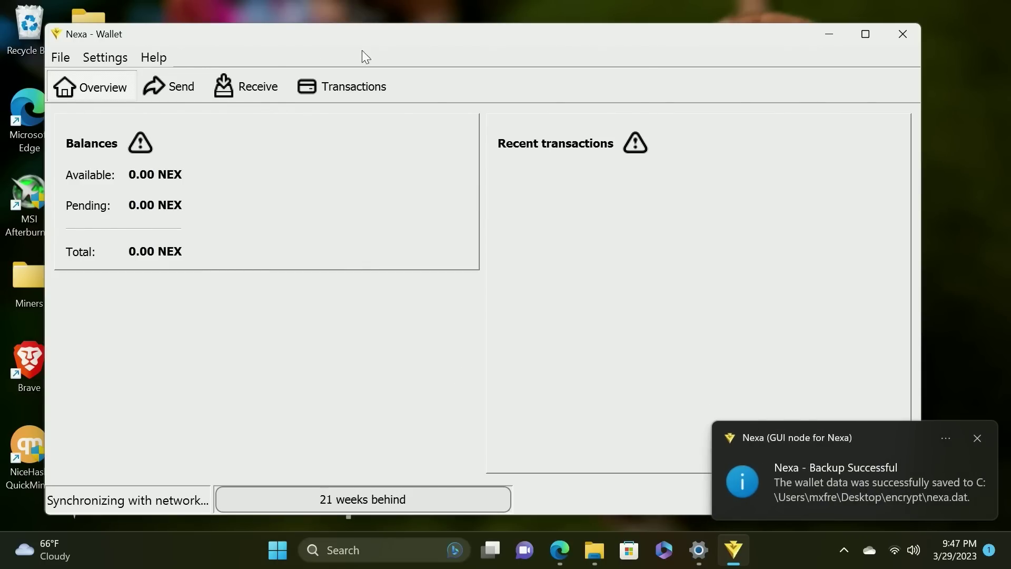
Open the Format settings for the Ubuntu-Server (D:) USB drive
left_click(829, 37)
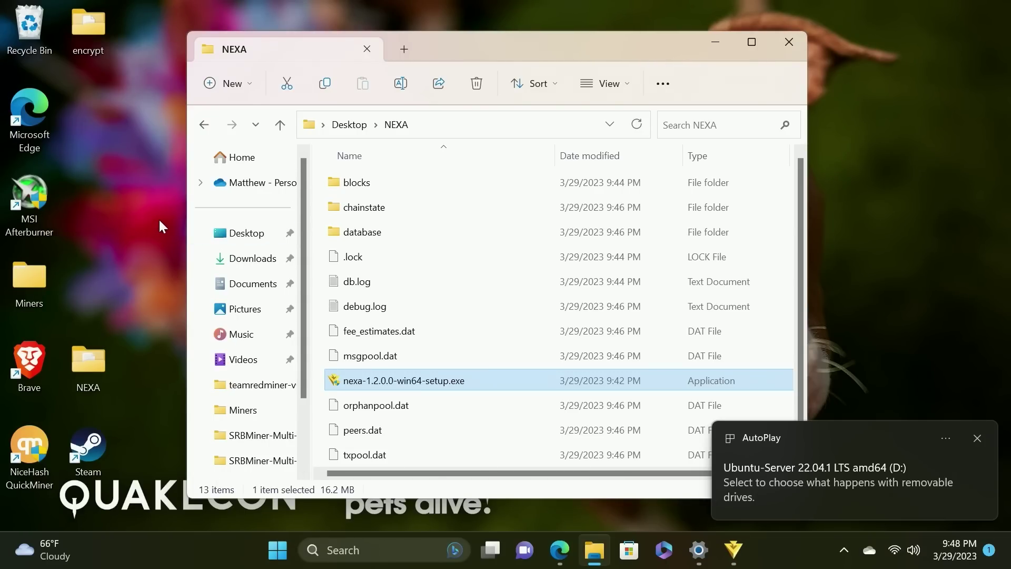
scroll(250, 353, "down", 2)
left_click(248, 410)
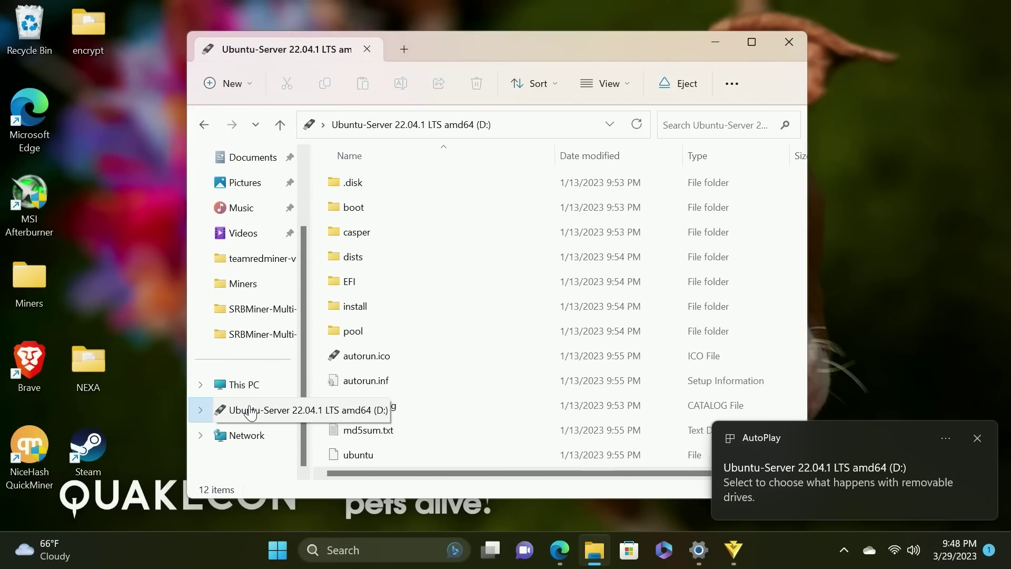
right_click(257, 415)
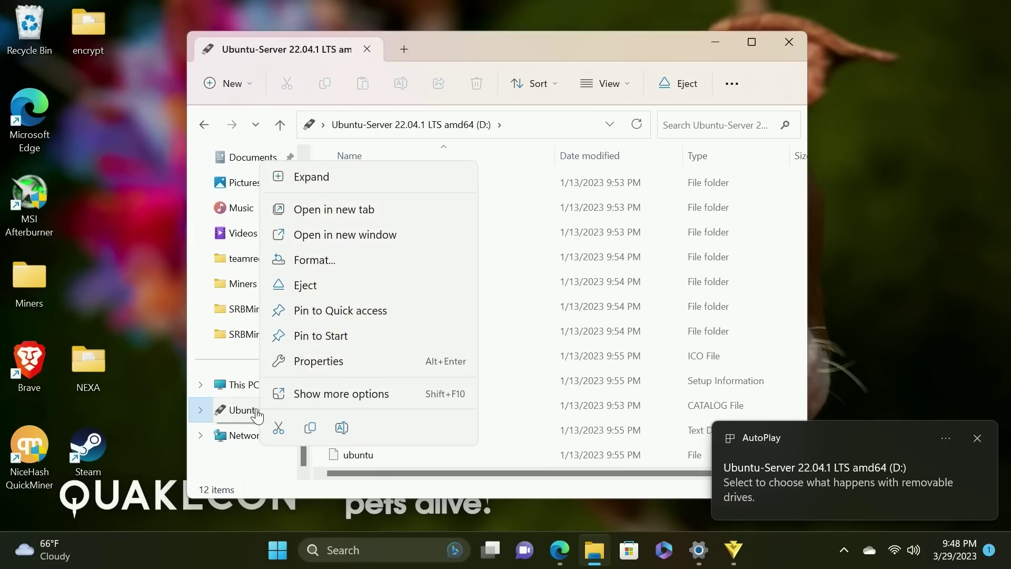
left_click(311, 263)
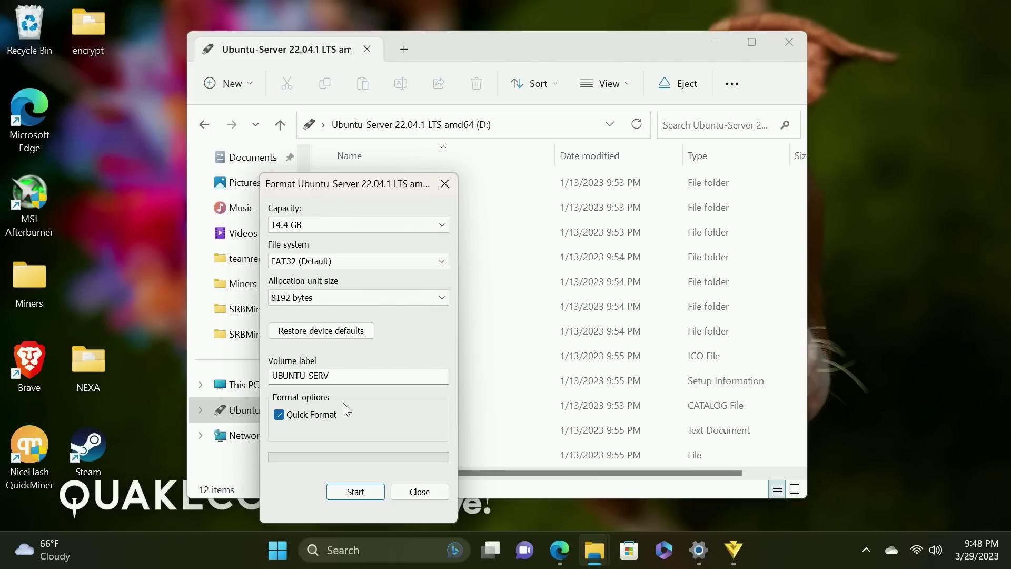
Quick-format the drive as FAT32 labelled keys, then bring up the encrypt folder's options
double_click(338, 375)
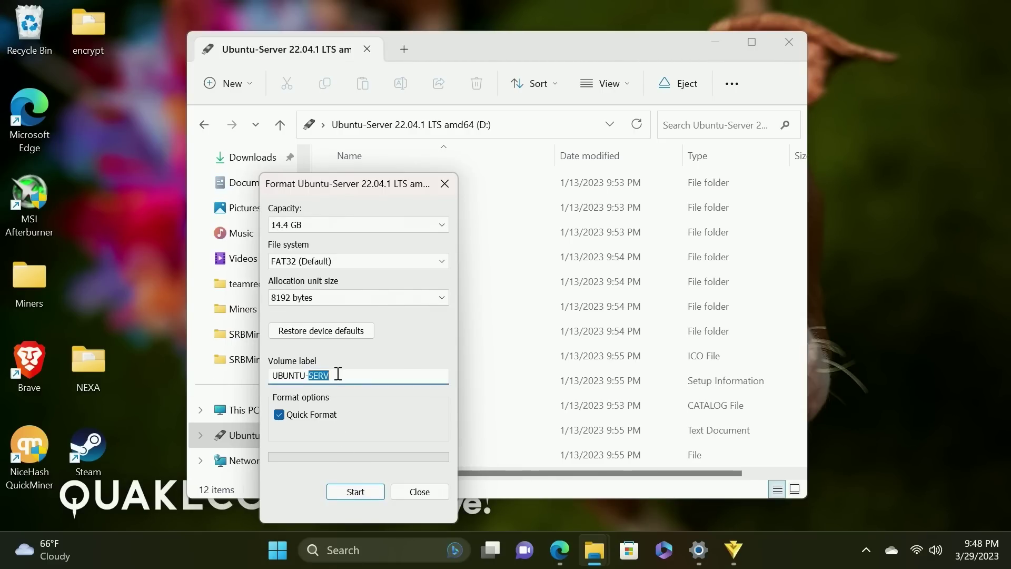
key("ctrl+a")
type("key")
left_click(343, 492)
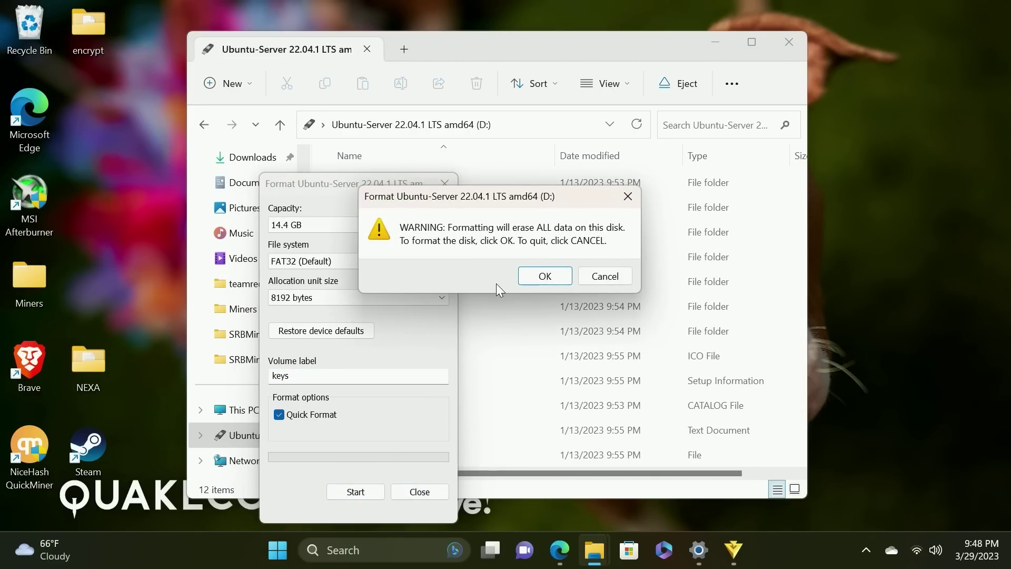
left_click(542, 276)
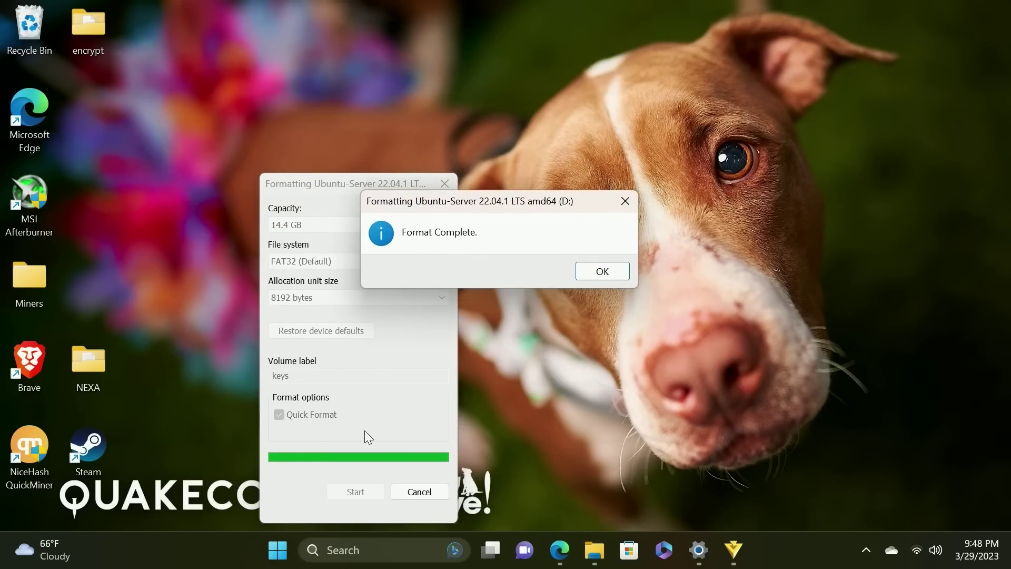
left_click(600, 271)
left_click(445, 183)
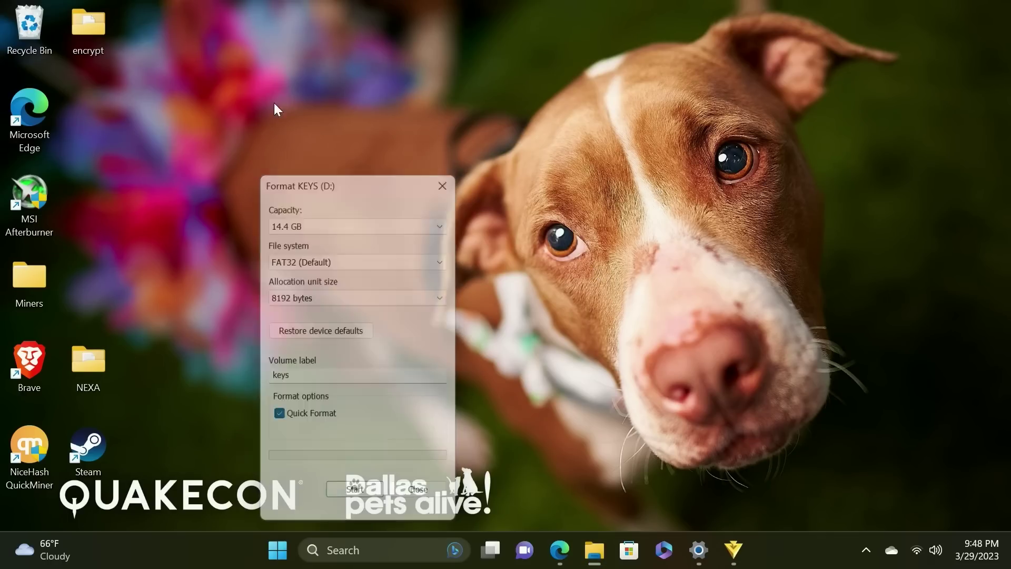
right_click(100, 23)
Cut the encrypt folder, paste it into the empty KEYS (D:) drive, and expand the drive's context menu
left_click(119, 44)
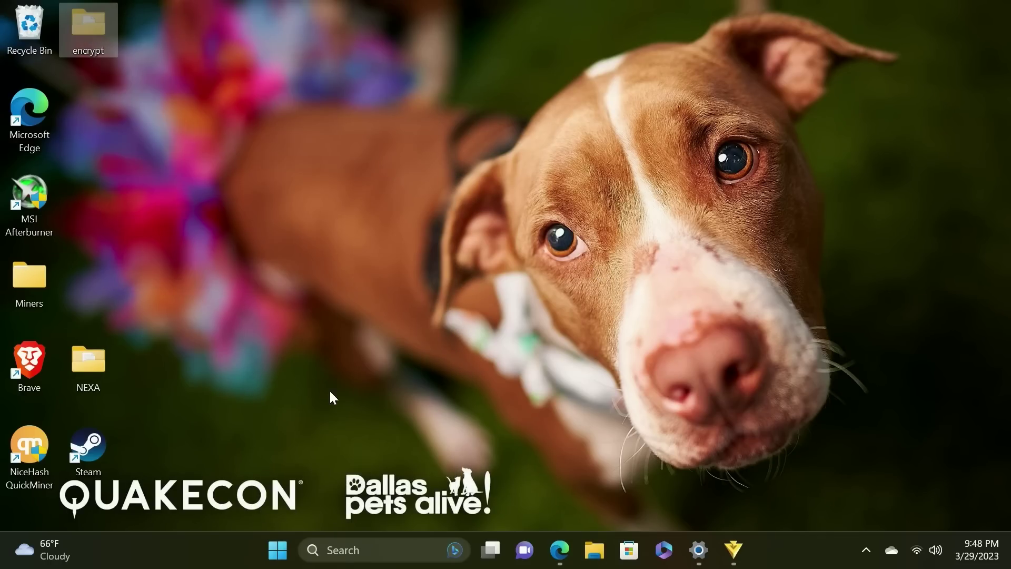
left_click(595, 558)
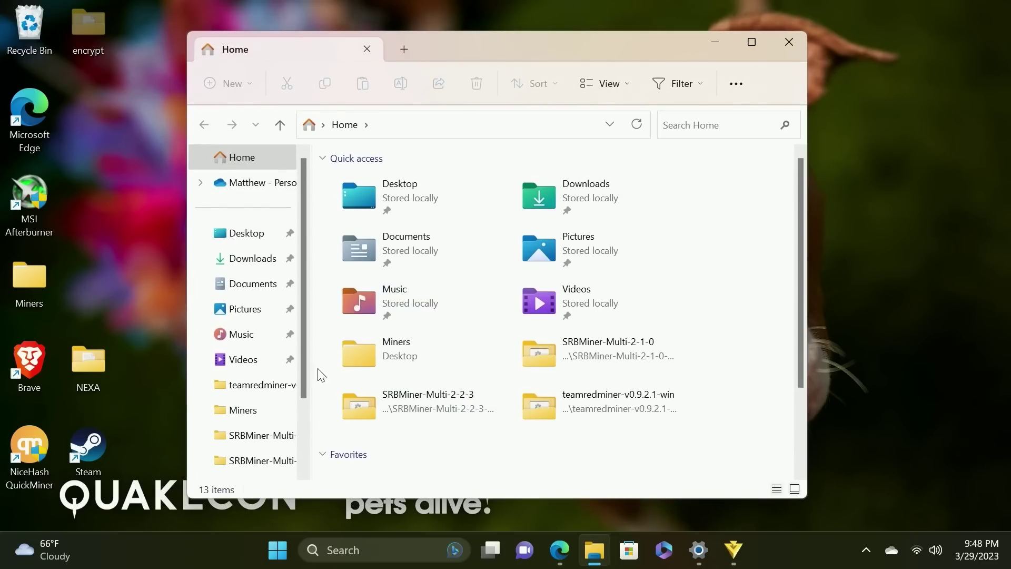
scroll(271, 383, "down", 2)
left_click(247, 413)
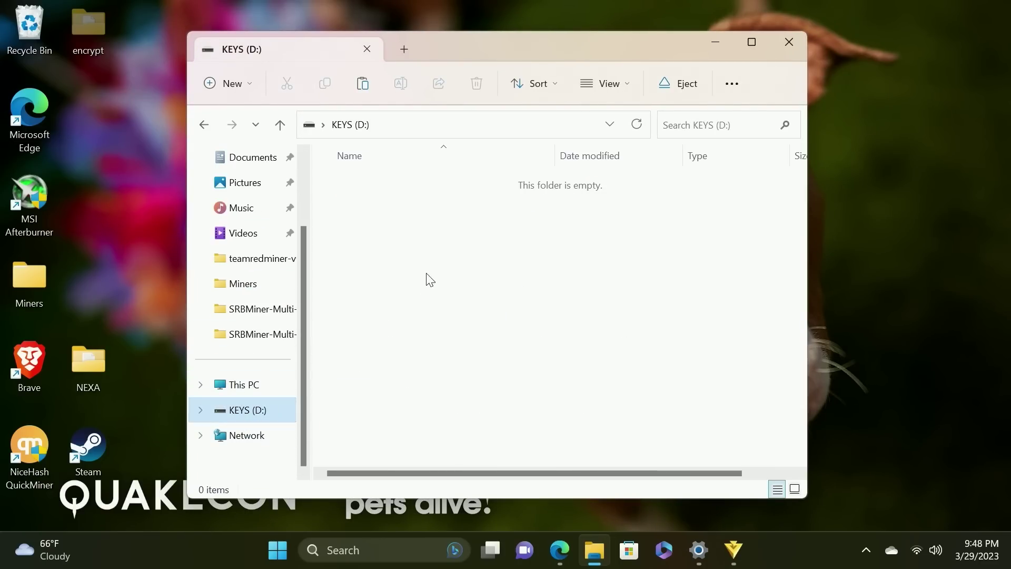
right_click(404, 244)
left_click(423, 210)
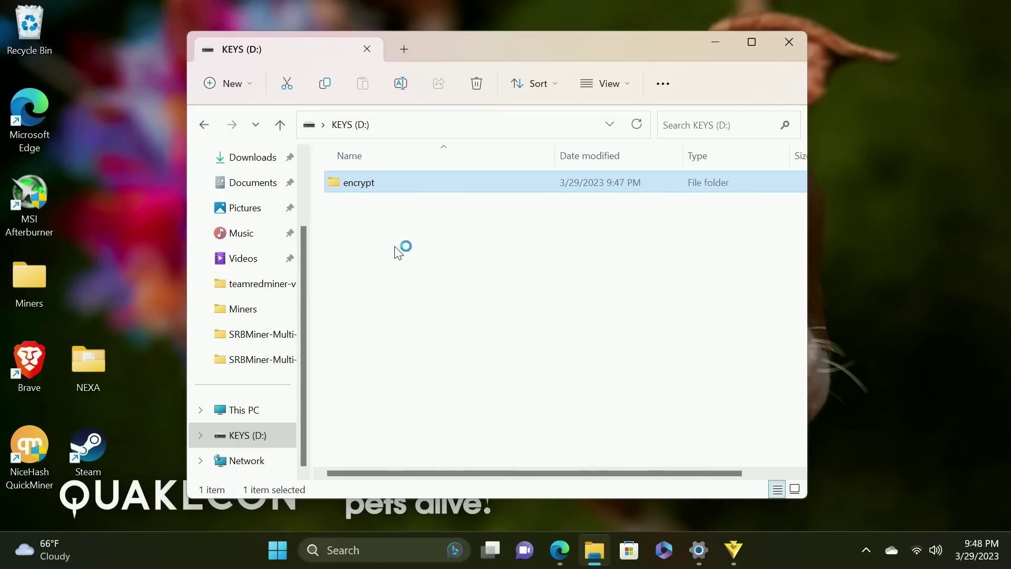
right_click(244, 435)
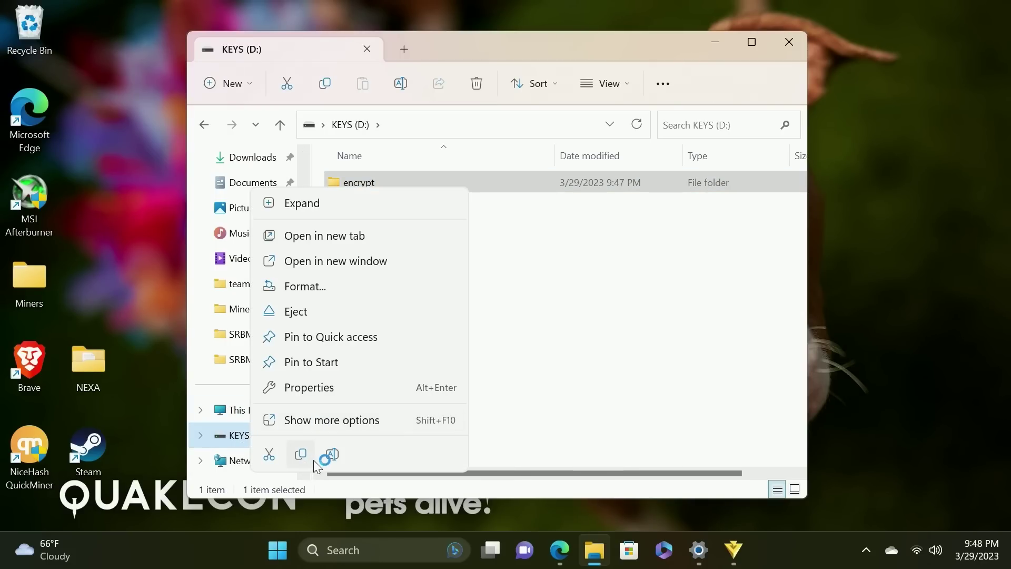
left_click(320, 420)
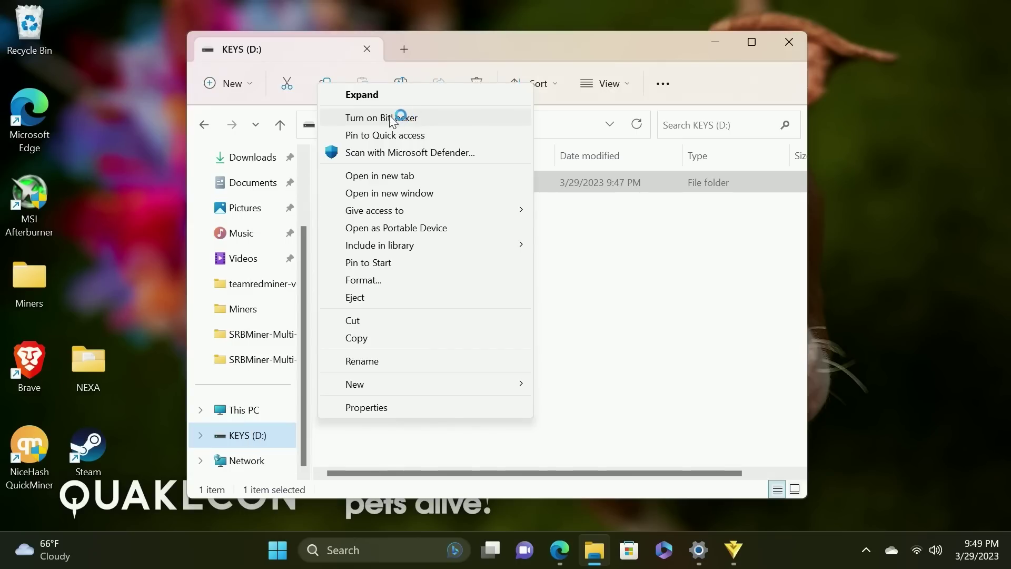
Turn on BitLocker for KEYS (D:) with password unlock, entering the password twice
left_click(387, 119)
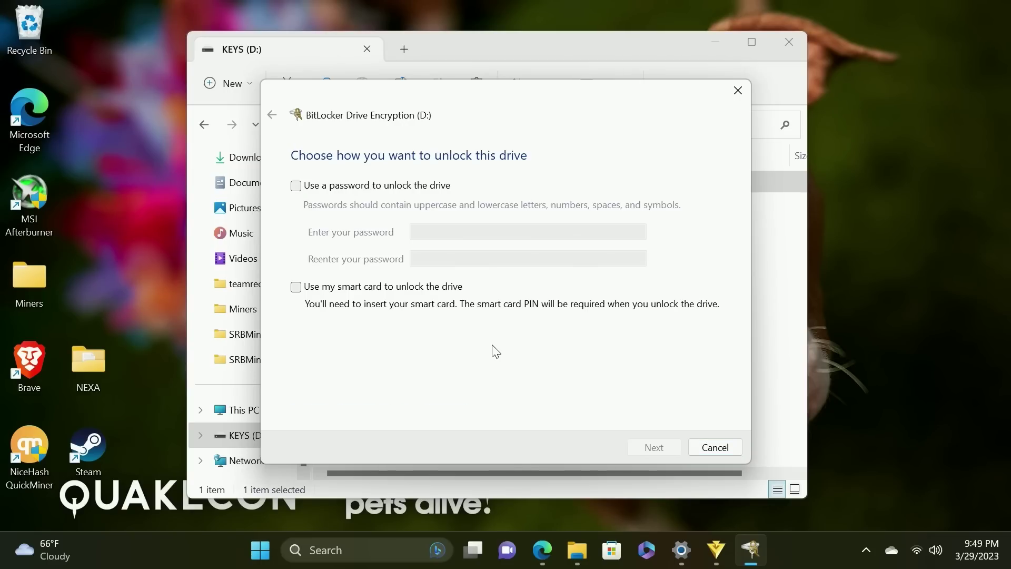
left_click(298, 187)
left_click(453, 231)
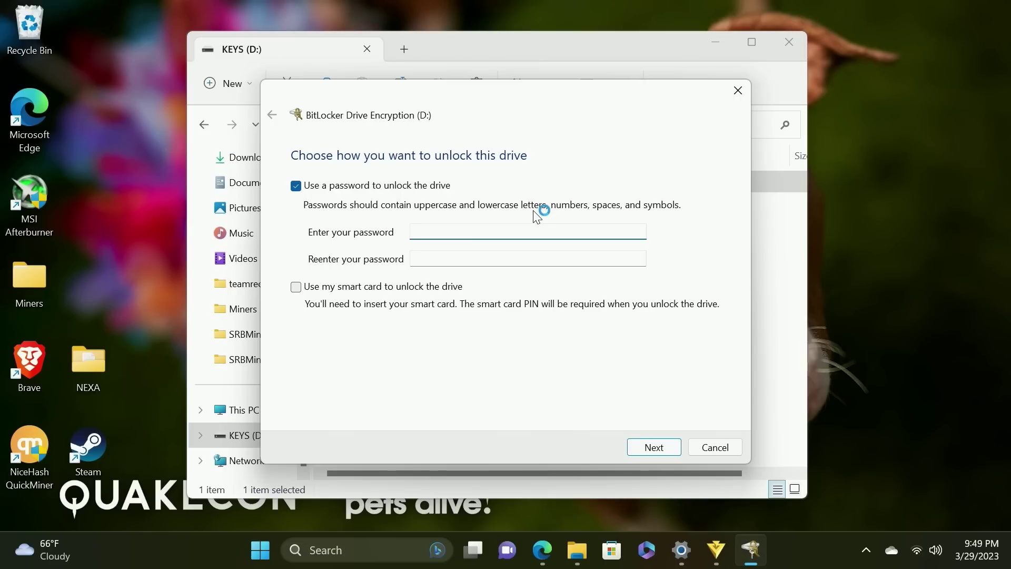
key("Tab")
left_click(654, 447)
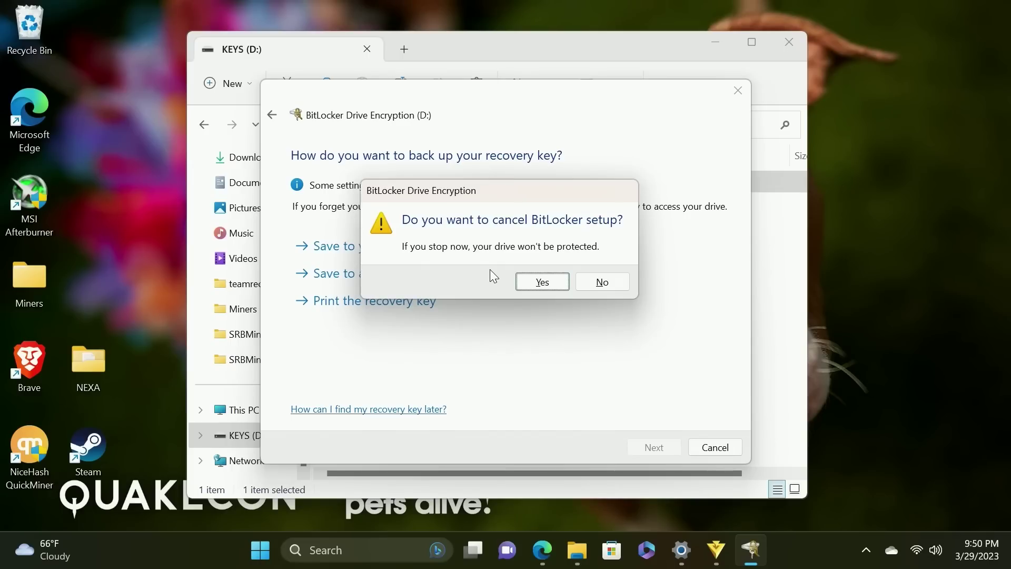
Continue the BitLocker setup and save the recovery key to a file
left_click(606, 281)
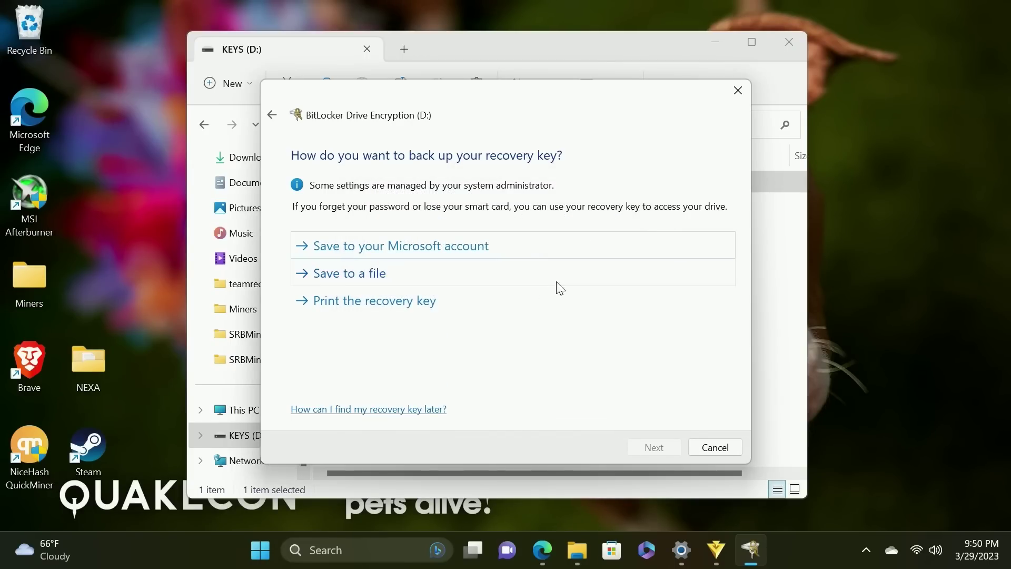
left_click(386, 272)
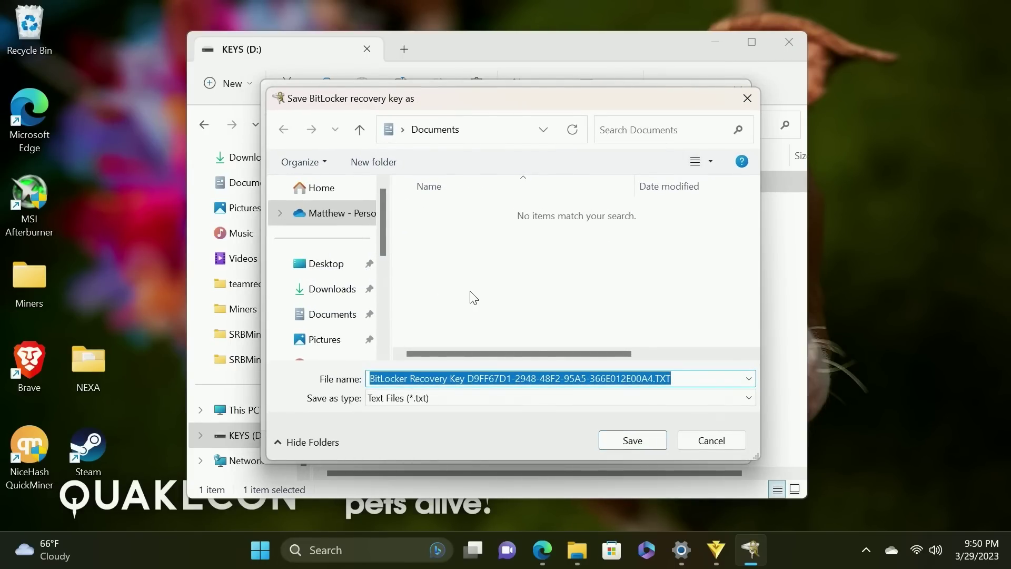
left_click(633, 442)
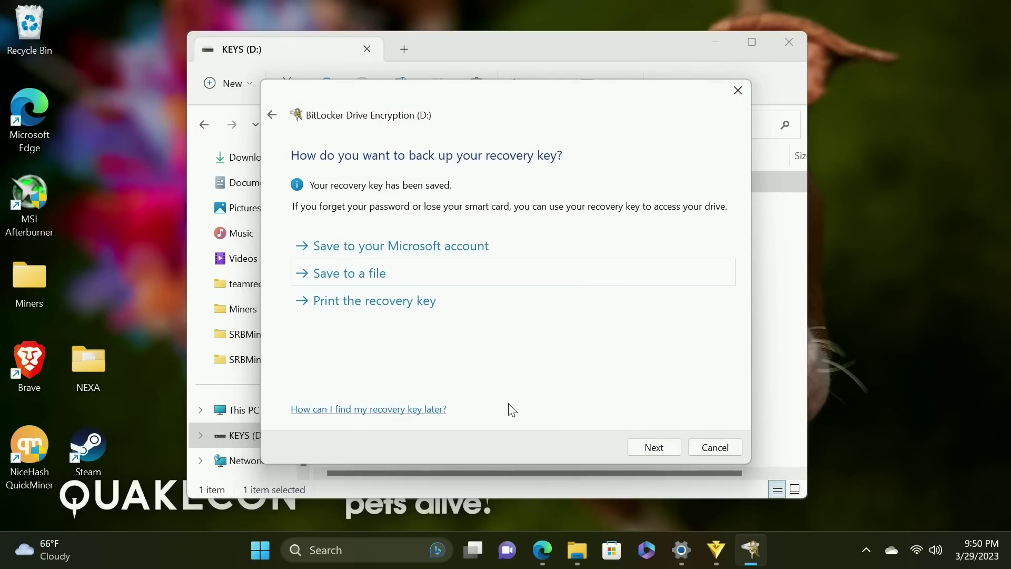
left_click(654, 448)
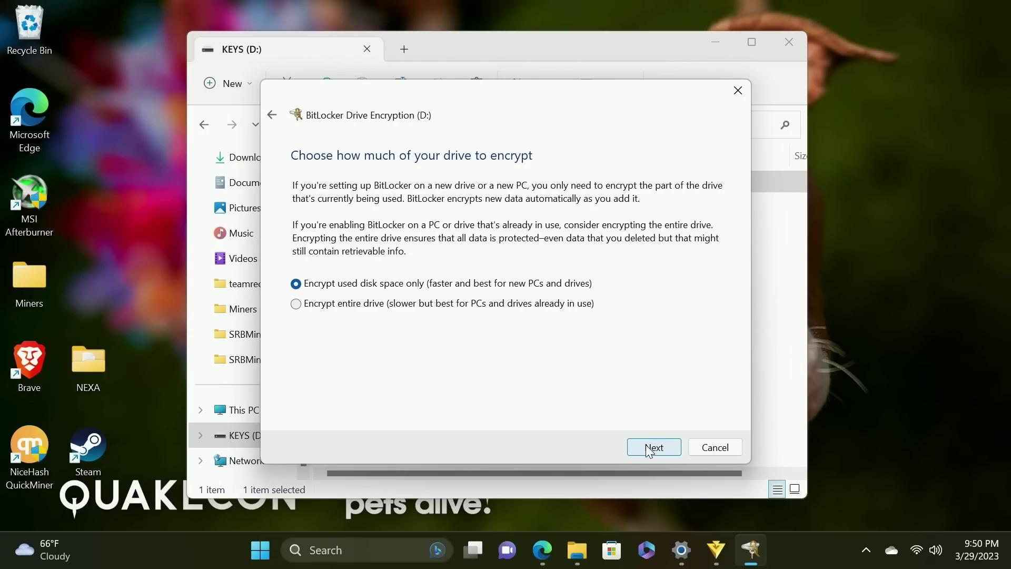
Encrypt used disk space only in compatible mode, start encrypting, and check the progress
left_click(646, 445)
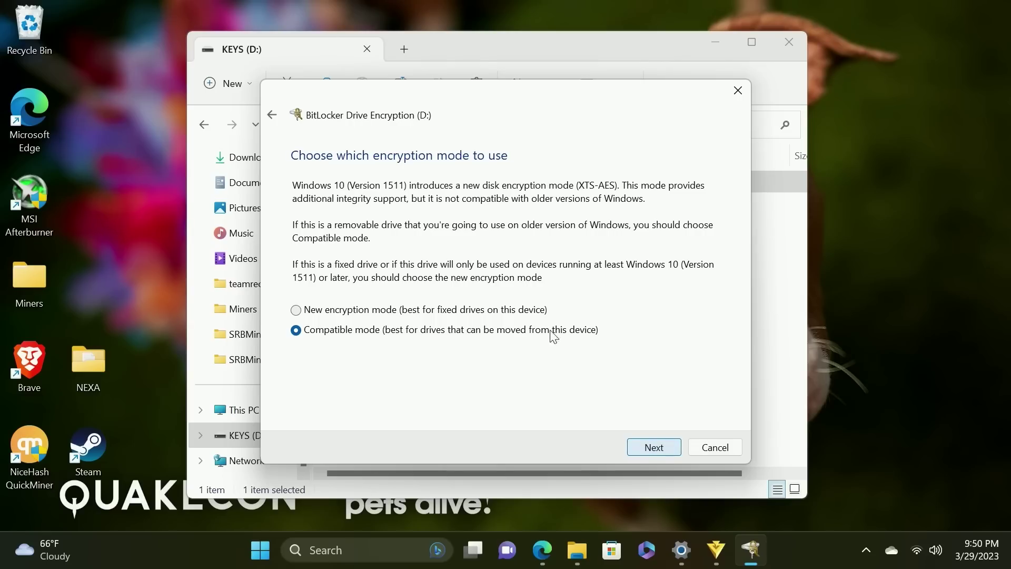
left_click(655, 451)
left_click(661, 454)
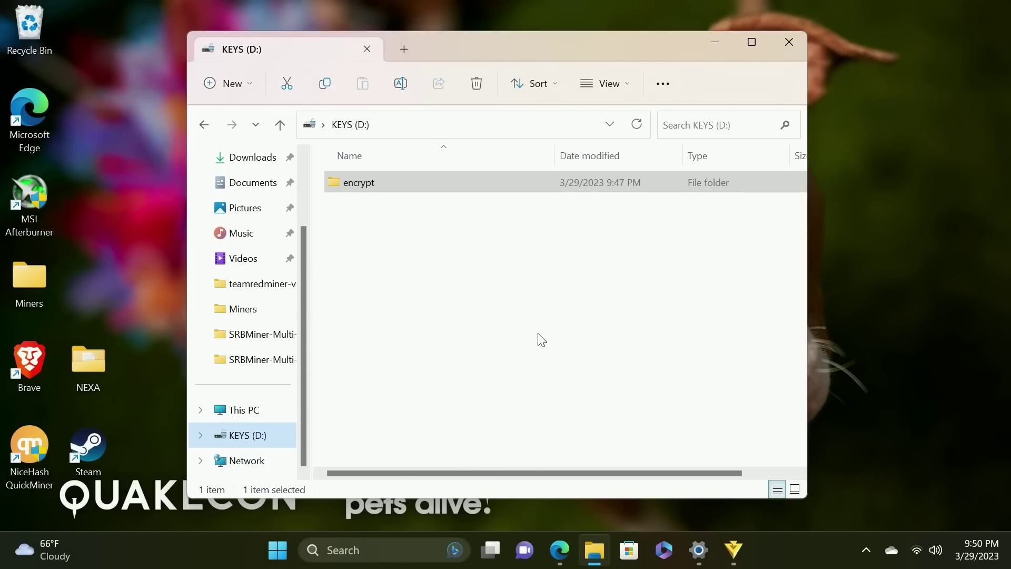
left_click(366, 191)
left_click(753, 548)
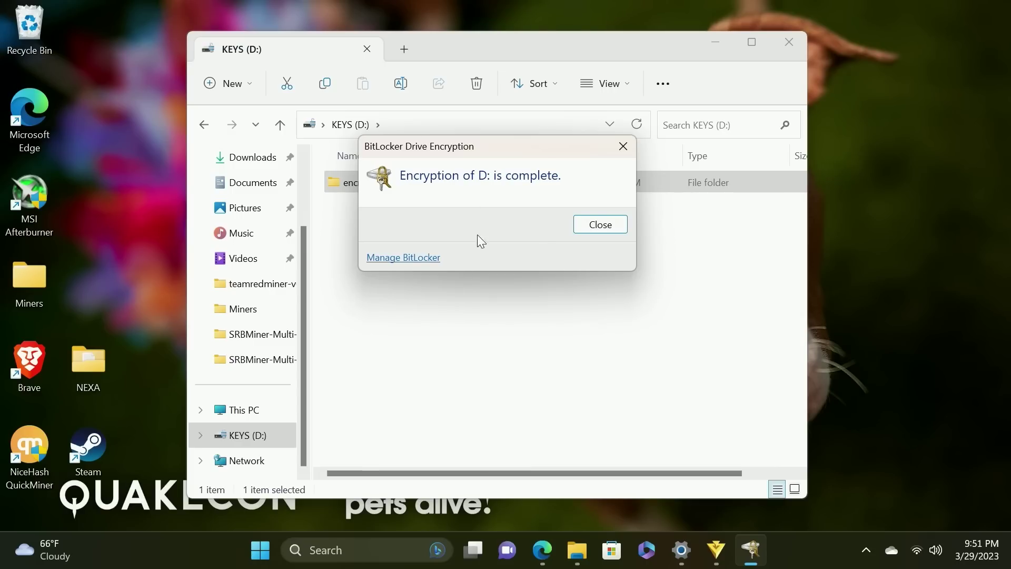
Dismiss the completion notice and unlock the reinserted KEYS (D:) drive with its password
left_click(594, 226)
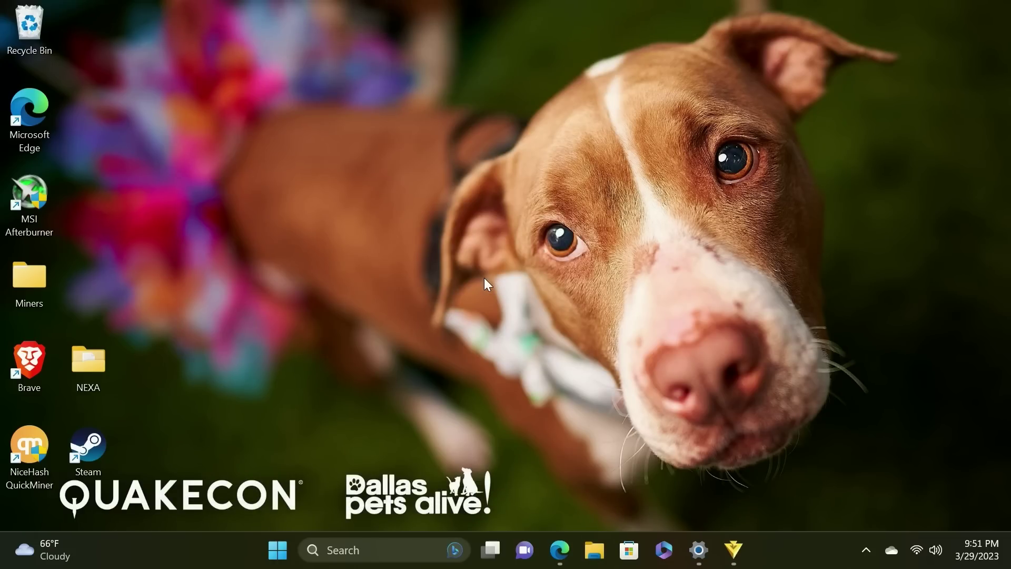
left_click(797, 483)
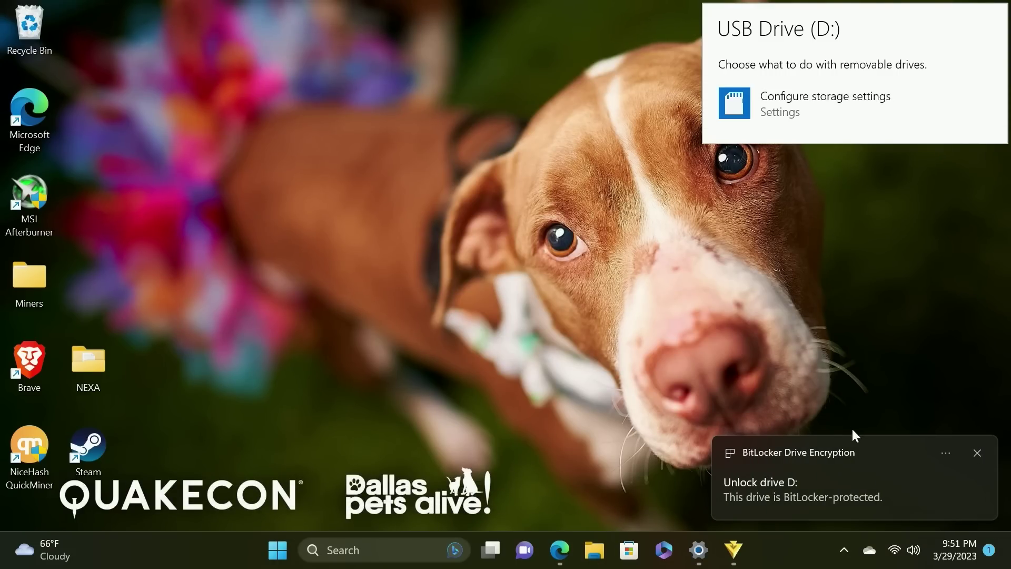
left_click(764, 485)
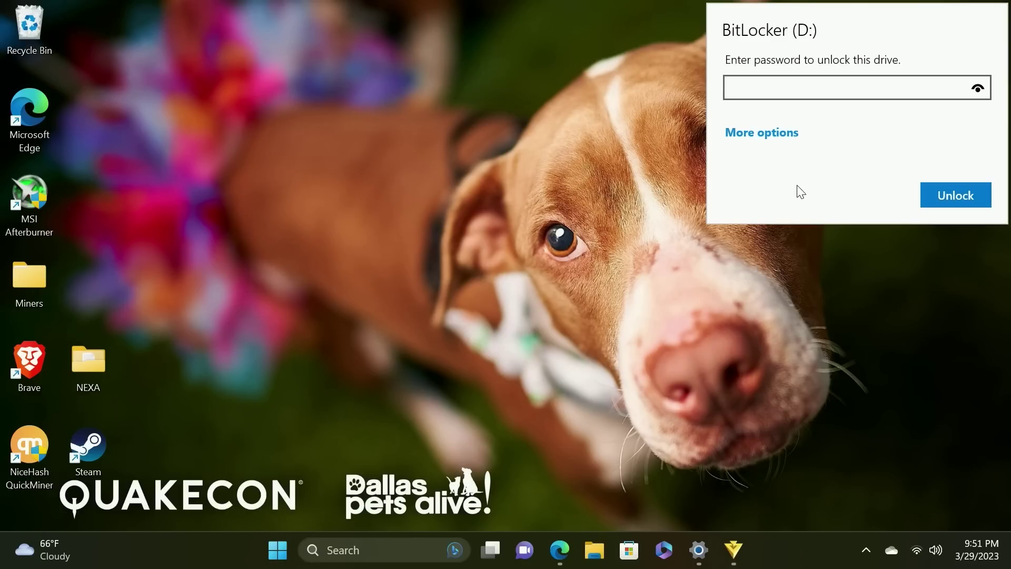
type("********")
key("Return")
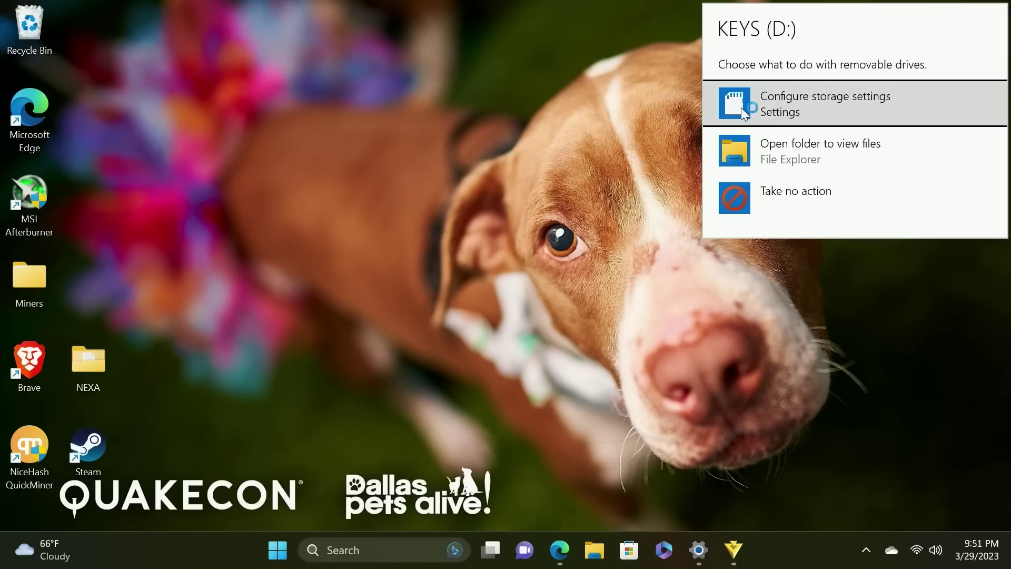
Open the drive's encrypt folder to confirm nexa.dat is there, then close Explorer
left_click(800, 150)
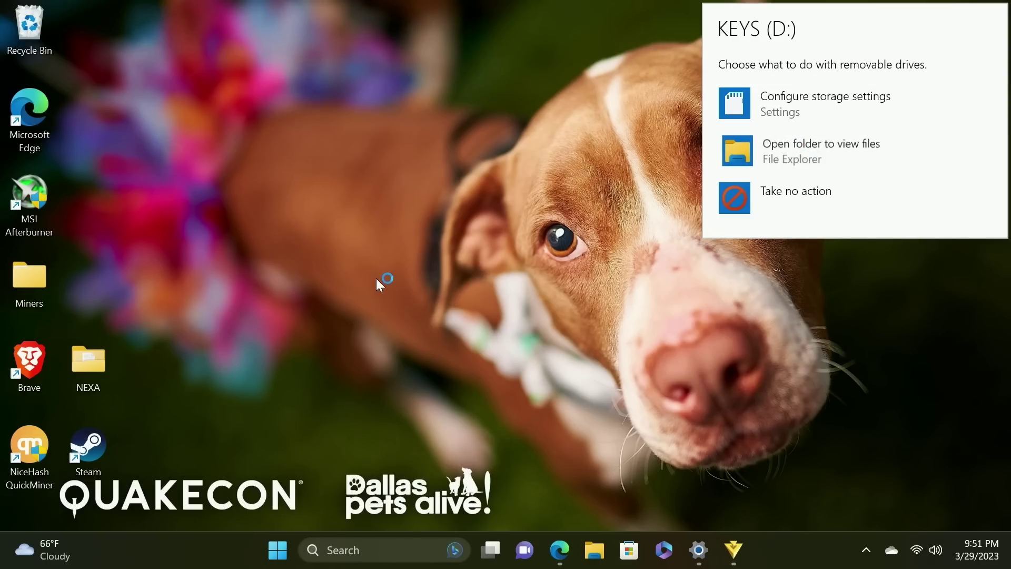
left_click(805, 156)
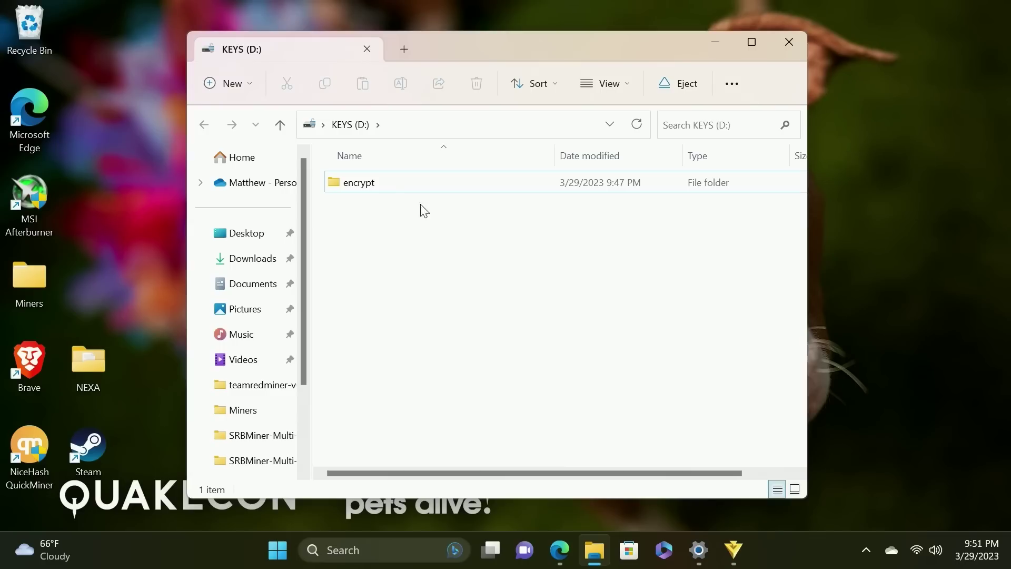
double_click(390, 185)
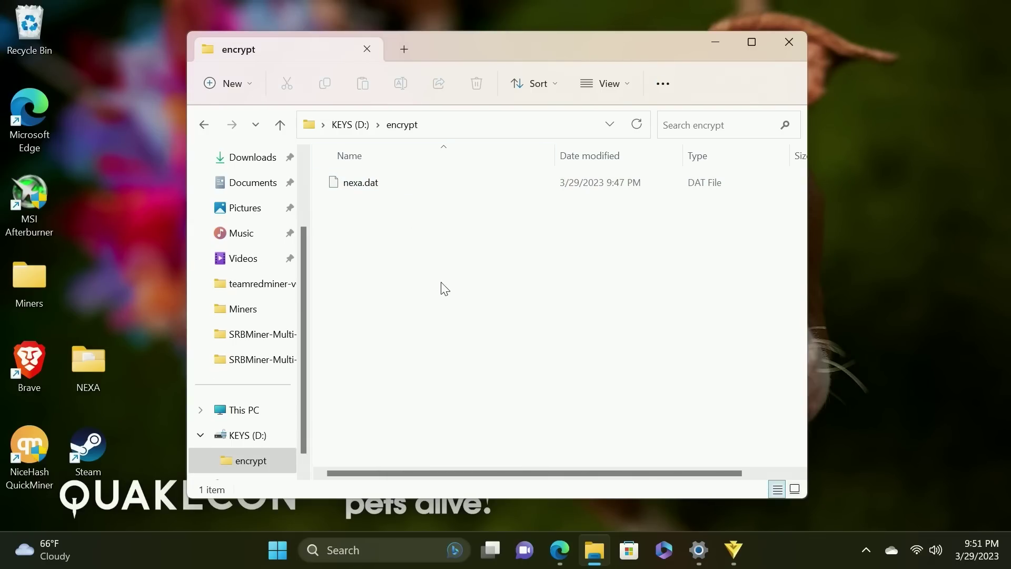
left_click(788, 43)
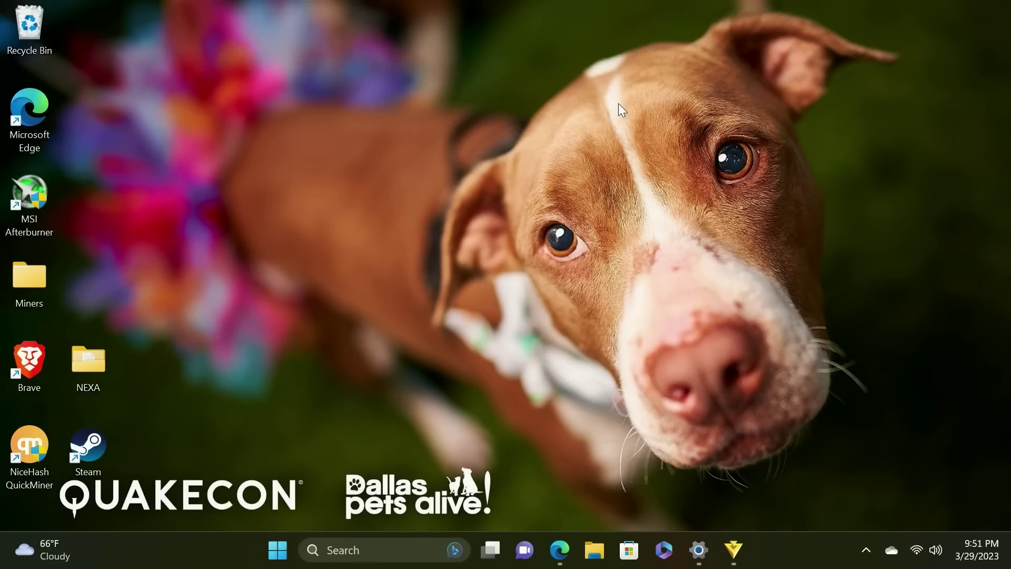
Request a payment labelled 'mining' with message 'address used for mining', then select the new address
left_click(732, 549)
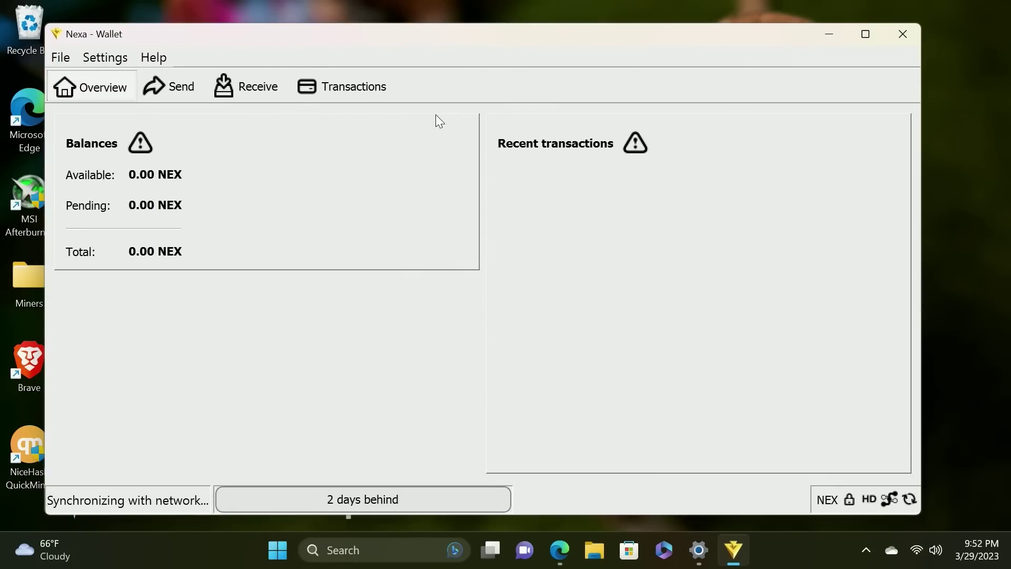
mouse_move(308, 33)
left_mouse_down()
mouse_move(333, 17)
mouse_move(327, 29)
left_mouse_up()
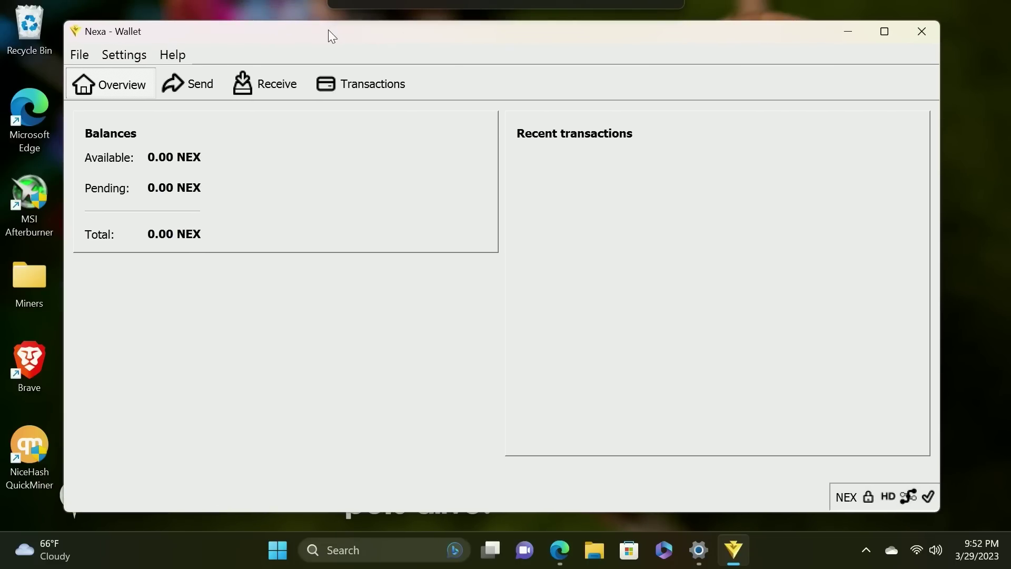
left_click(283, 88)
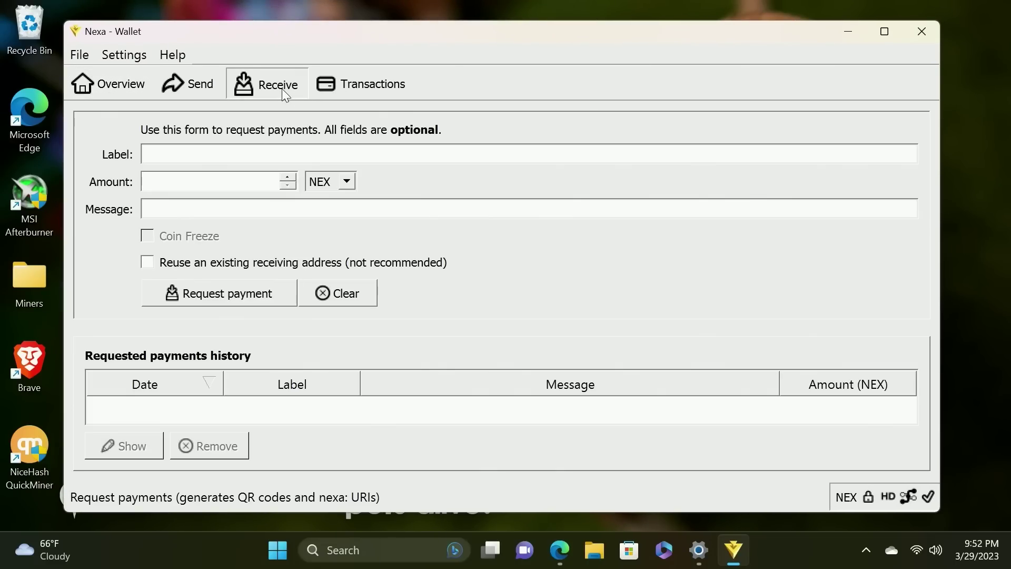
left_click(262, 157)
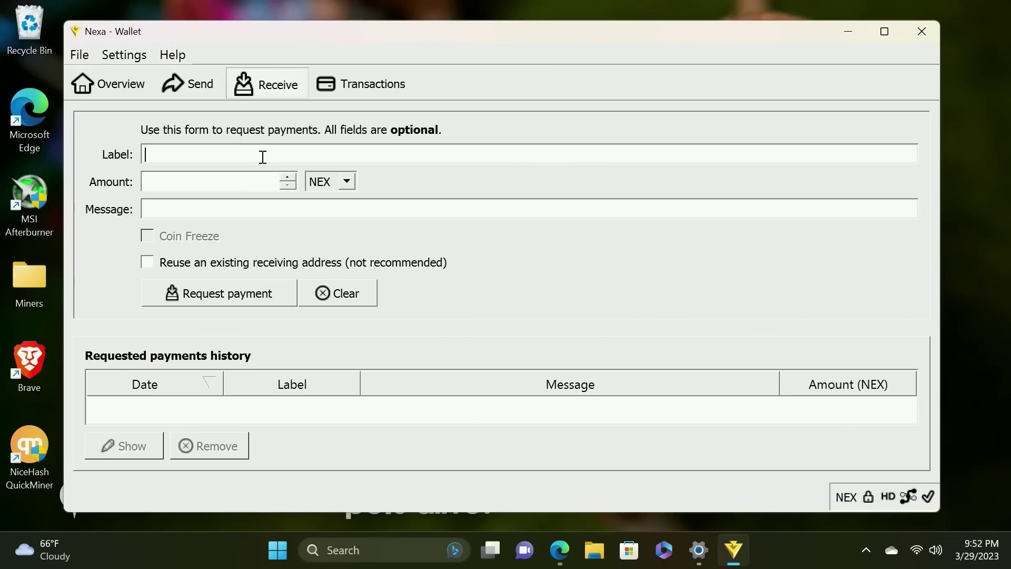
type("mining")
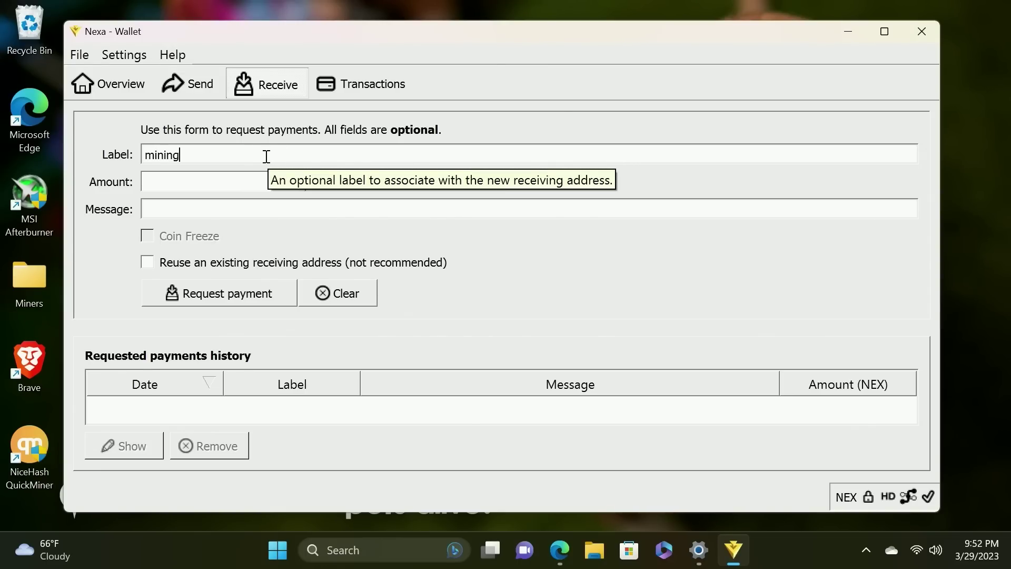
key("Tab")
key("Tab")
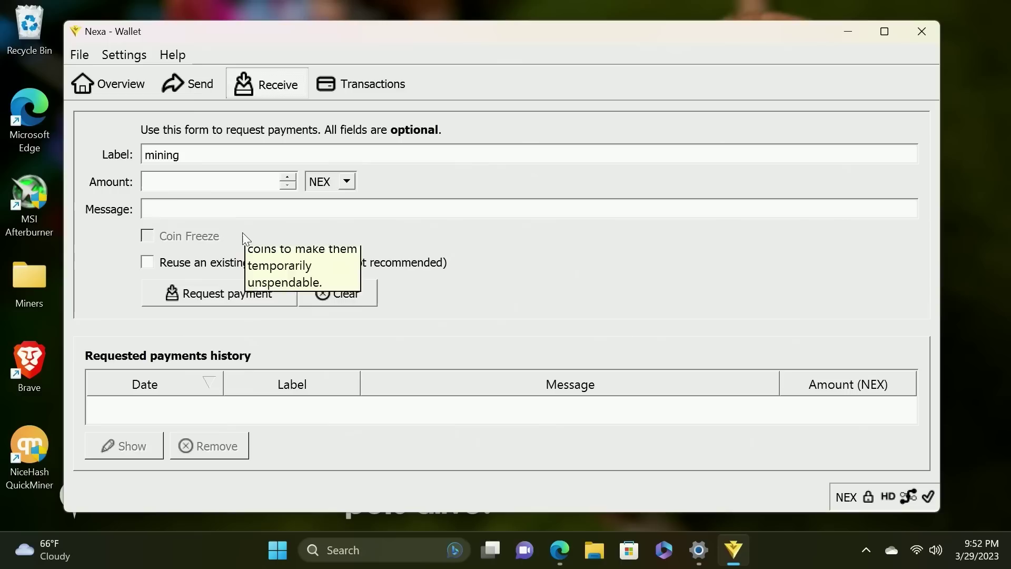
type("address ")
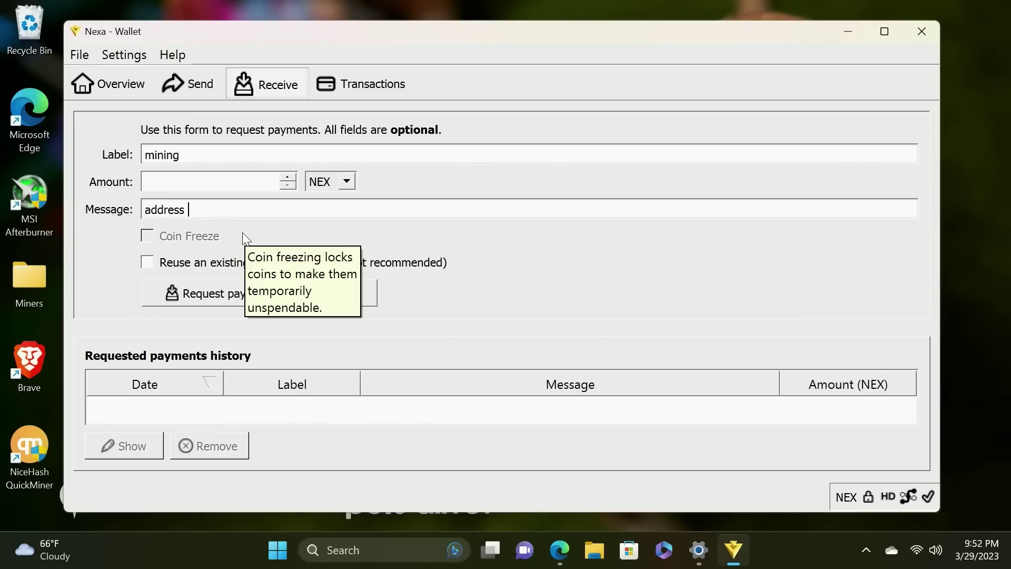
type("used for mining")
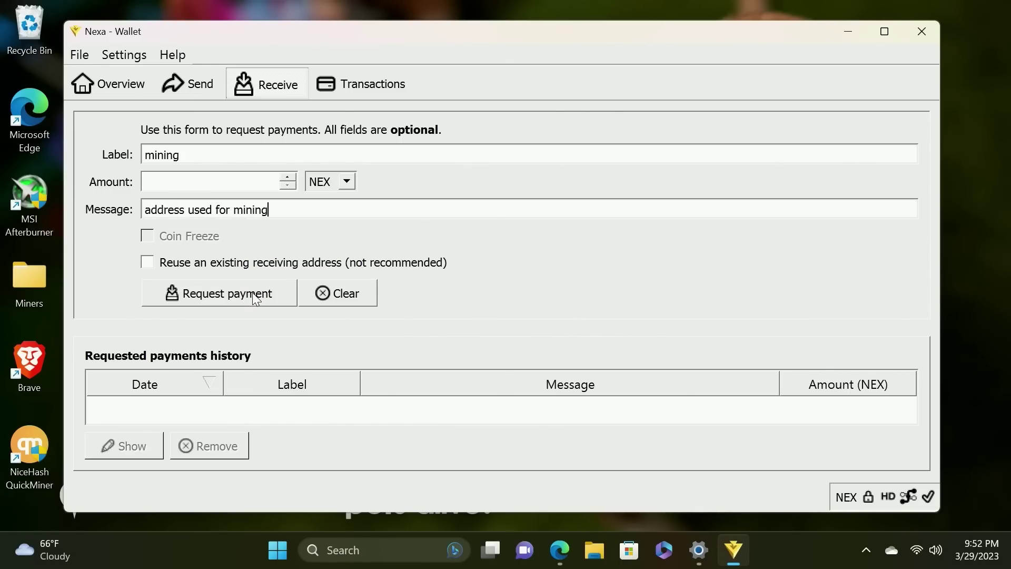
left_click(254, 294)
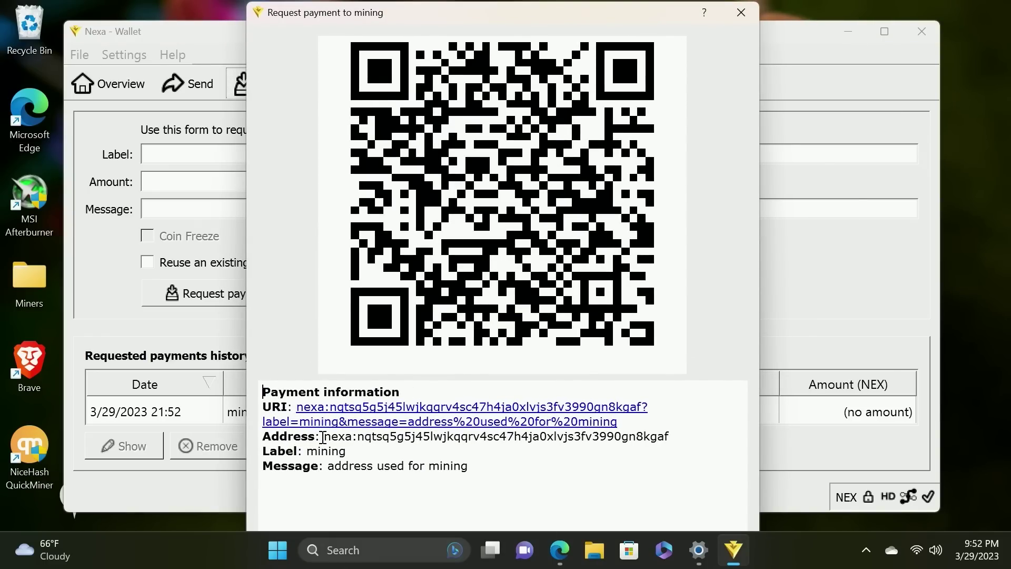
mouse_move(322, 437)
left_mouse_down()
mouse_move(671, 436)
mouse_move(325, 436)
left_mouse_up()
key("ctrl+c")
Open Notepad and paste the wallet's mining address into a new note
left_click(406, 550)
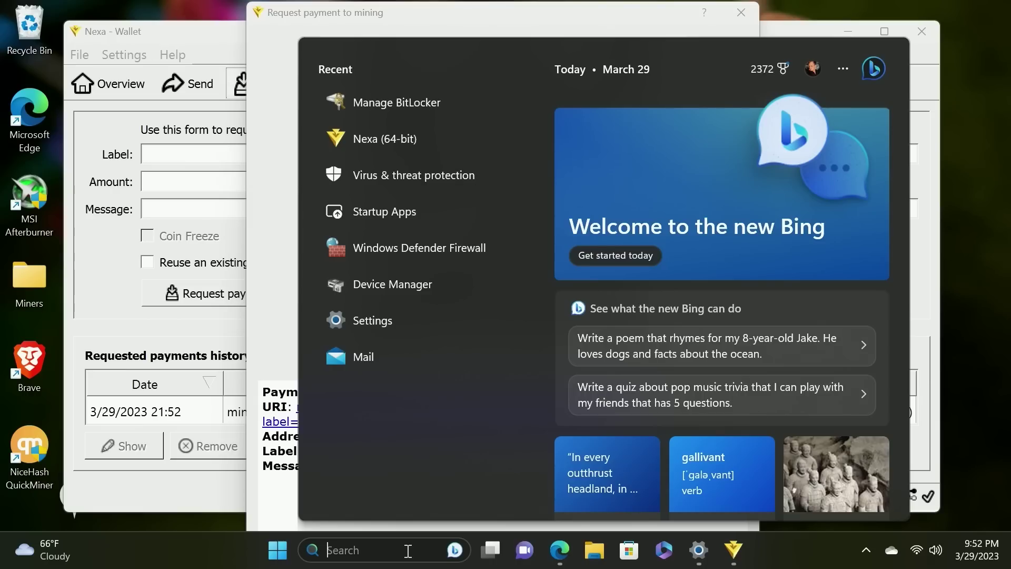
type("notepad")
key("Return")
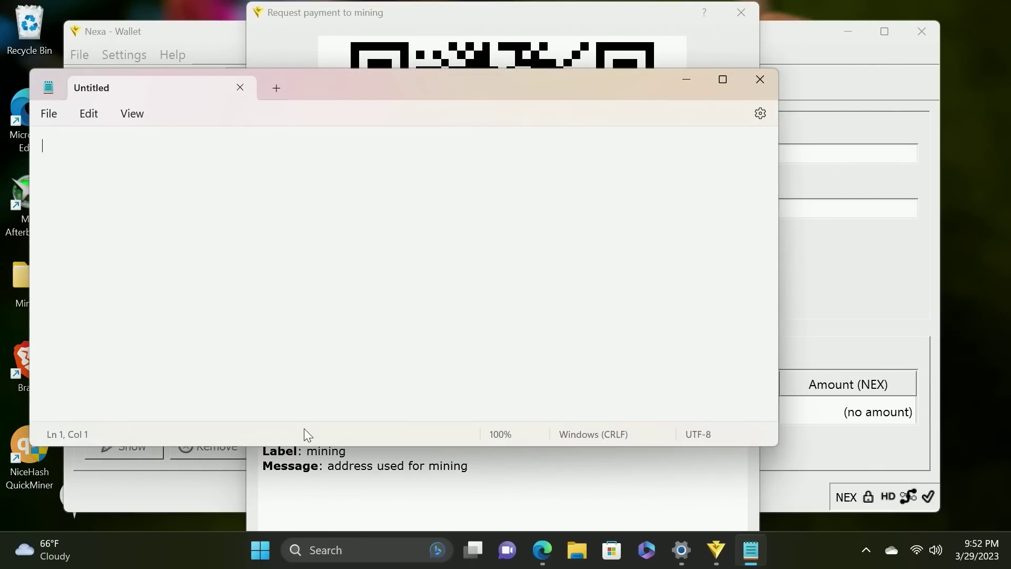
key("ctrl+v")
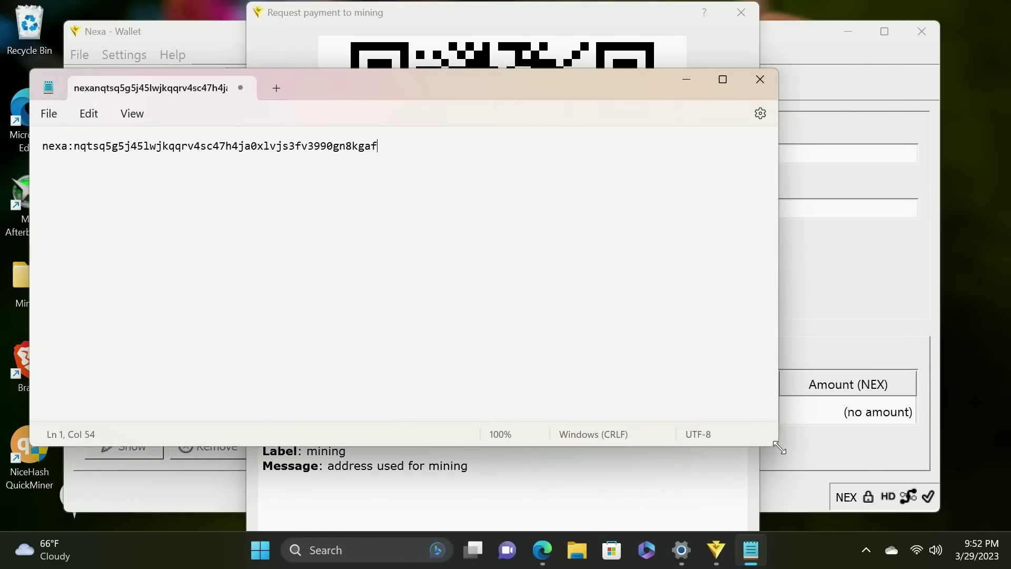
Close the payment request dialog, check the wallet Overview and Transactions, and minimize the wallet
left_click_drag(777, 446, 384, 395)
key("Escape")
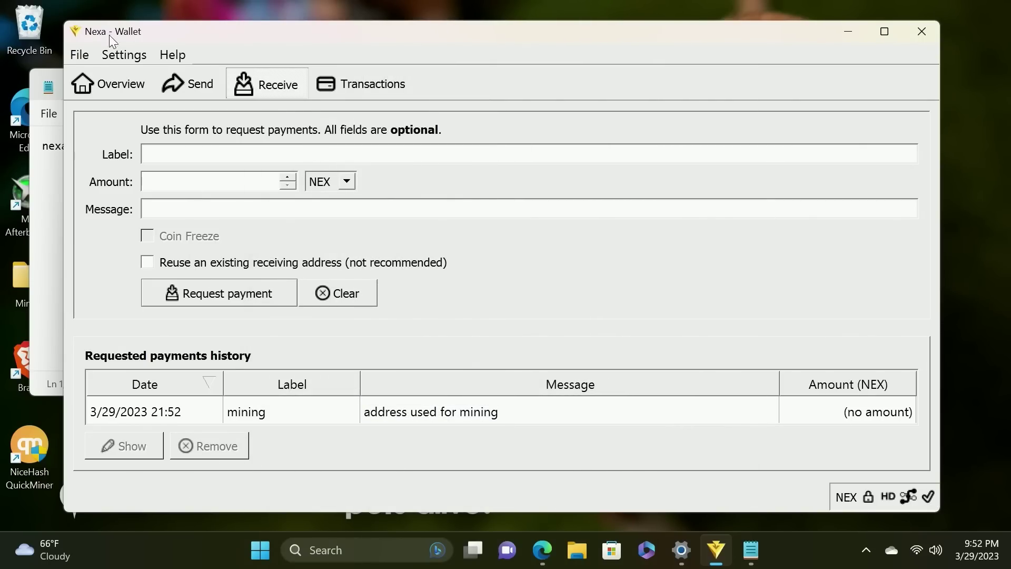
left_click(112, 85)
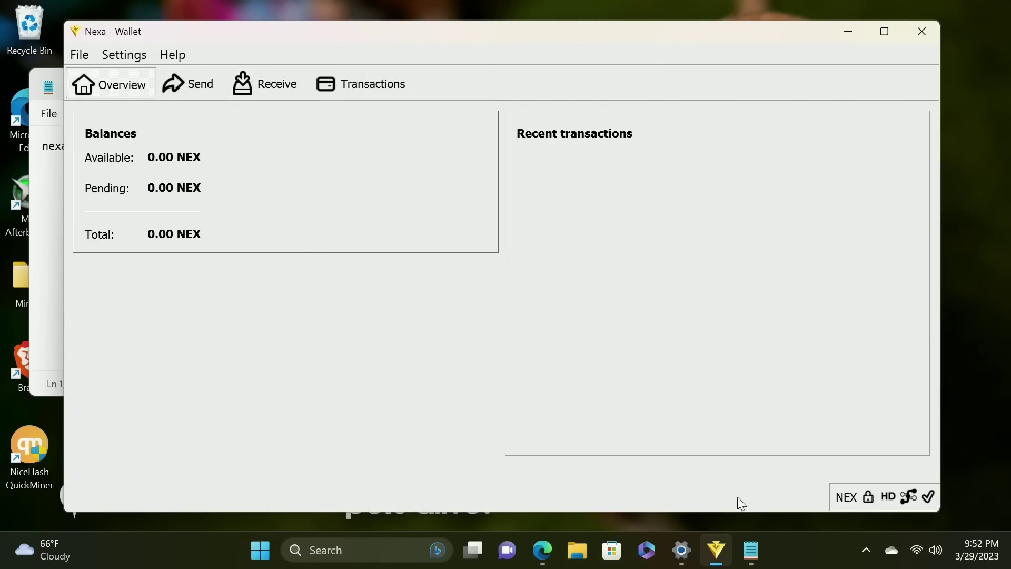
left_click(361, 84)
left_click(103, 70)
left_click(849, 33)
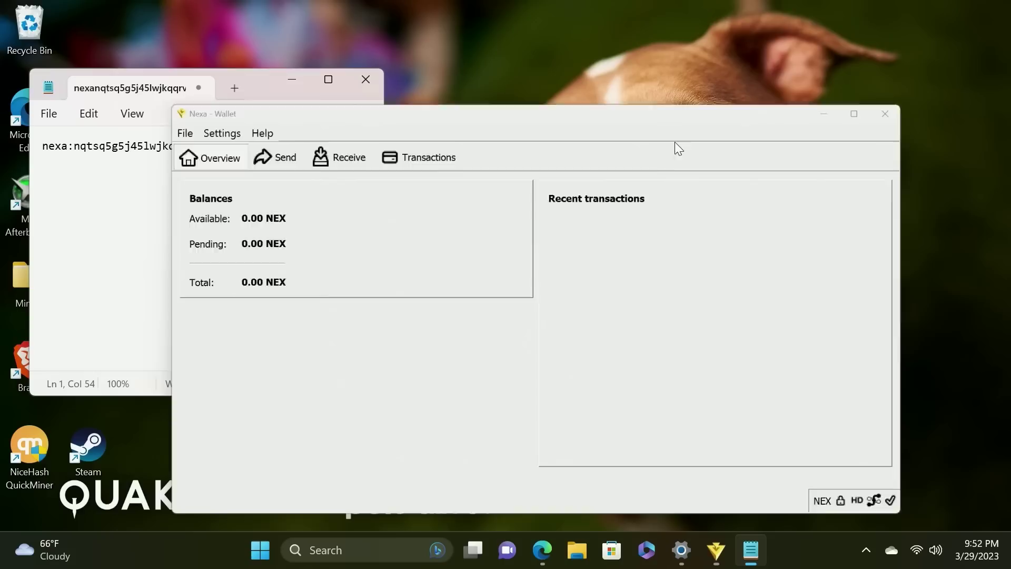
Download rigel-1.3.10-win.zip from the Rigel 1.3.10 GitHub release after glancing at lolMiner releases
left_click(543, 550)
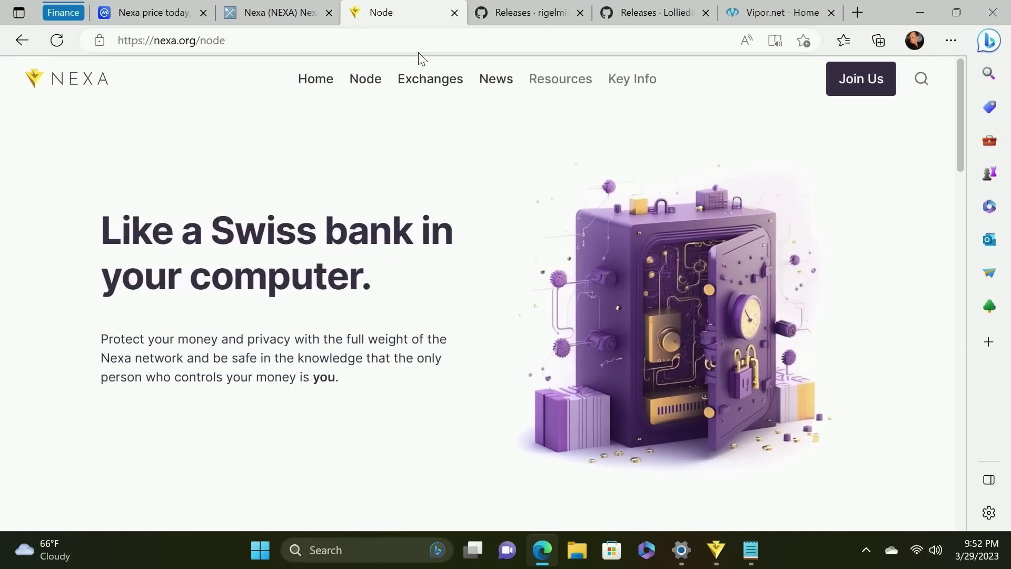
left_click(515, 17)
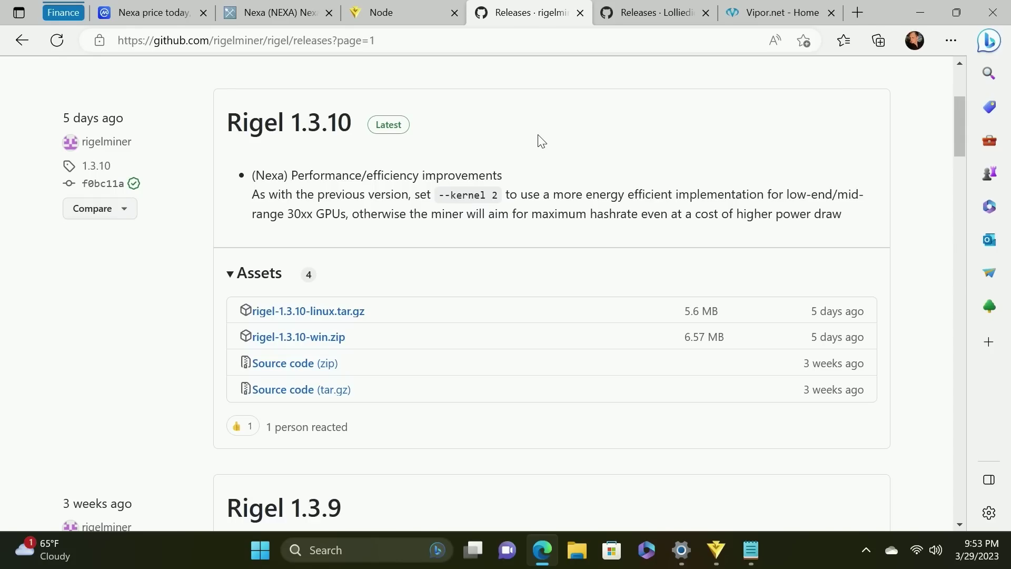
left_click(654, 16)
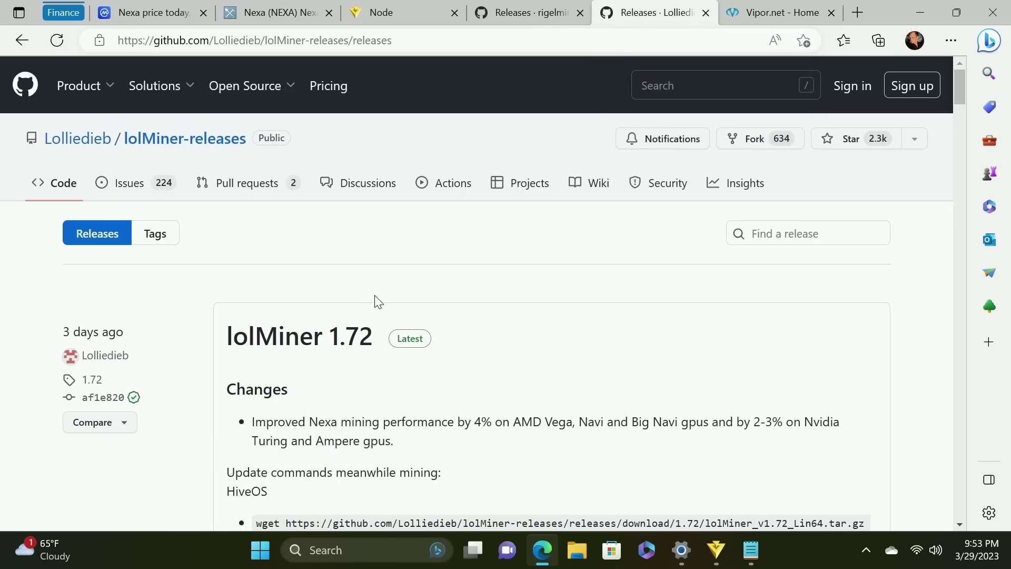
scroll(378, 302, "down", 1)
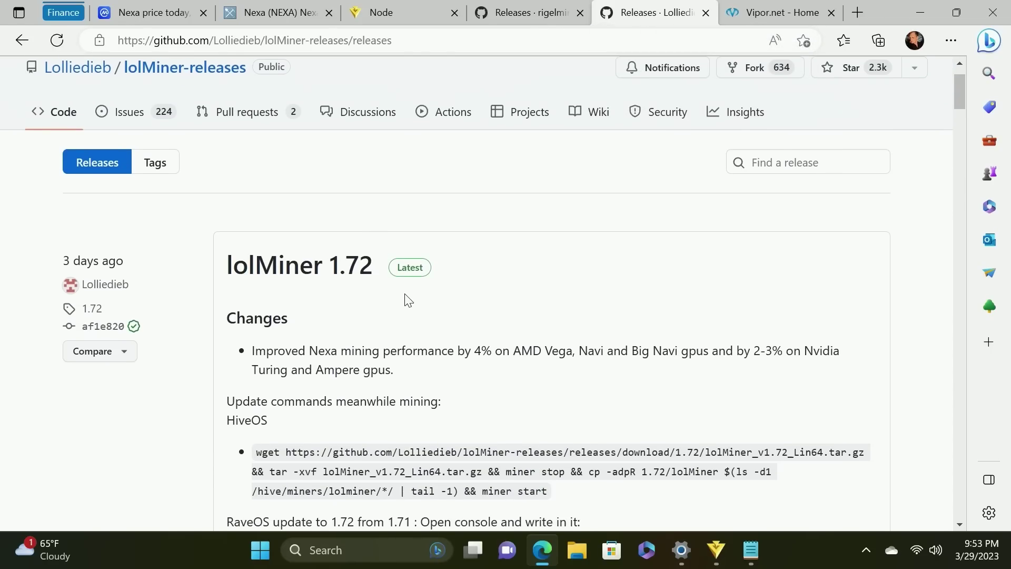
scroll(408, 300, "down", 1)
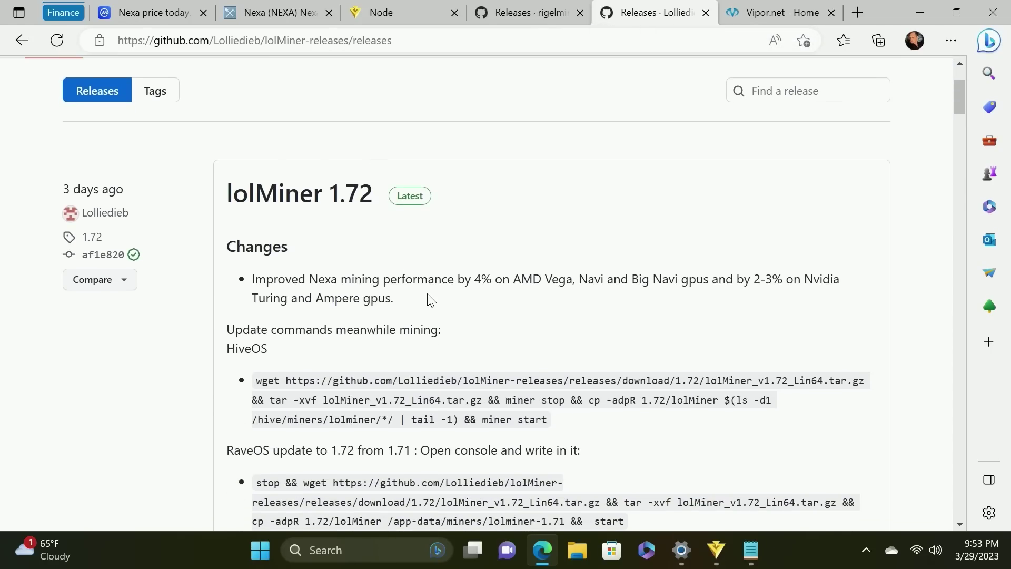
left_click(543, 13)
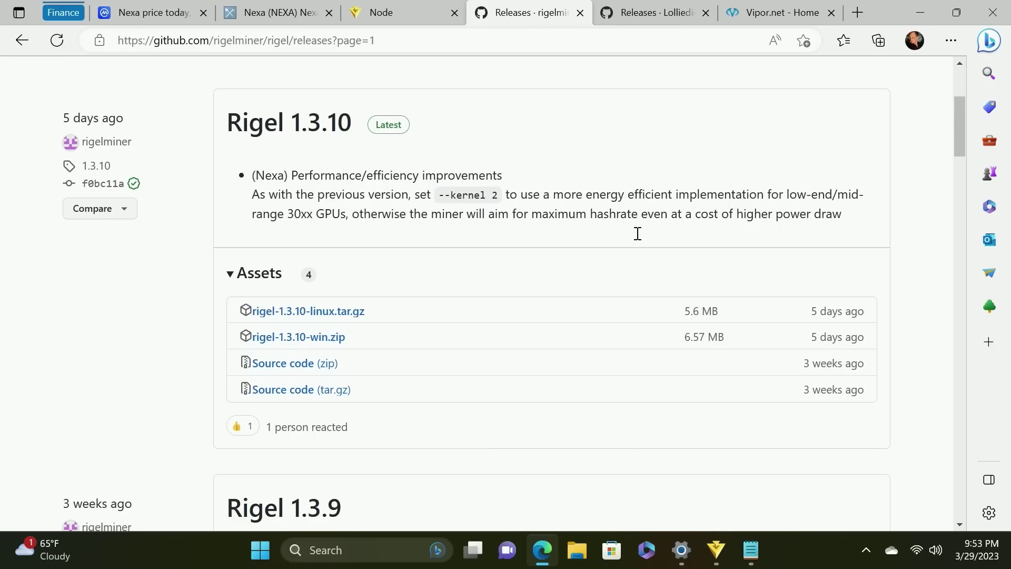
left_click(304, 342)
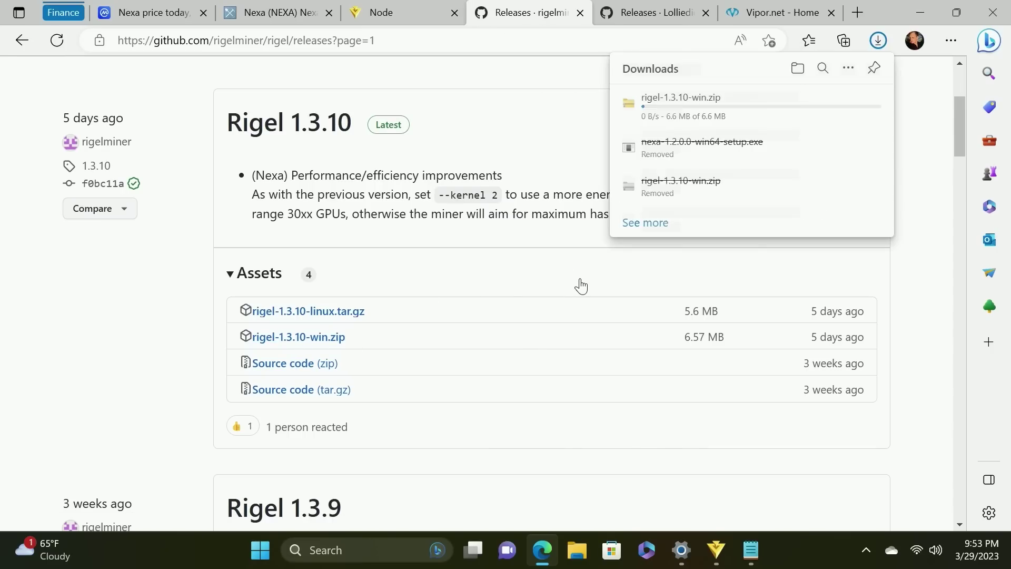
Move rigel-1.3.10-win.zip from its download folder into the Desktop NEXA folder
left_click(818, 116)
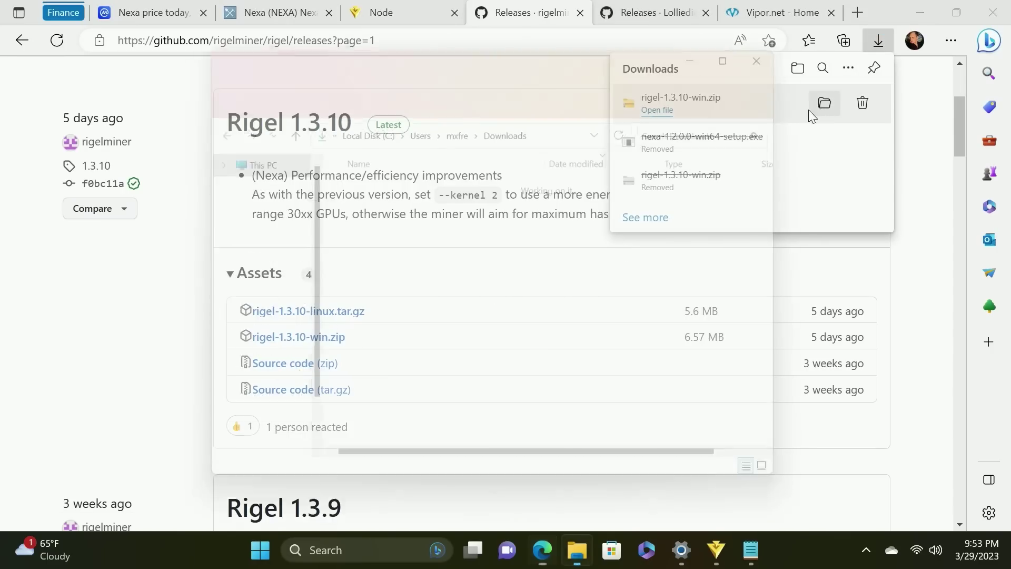
right_click(397, 207)
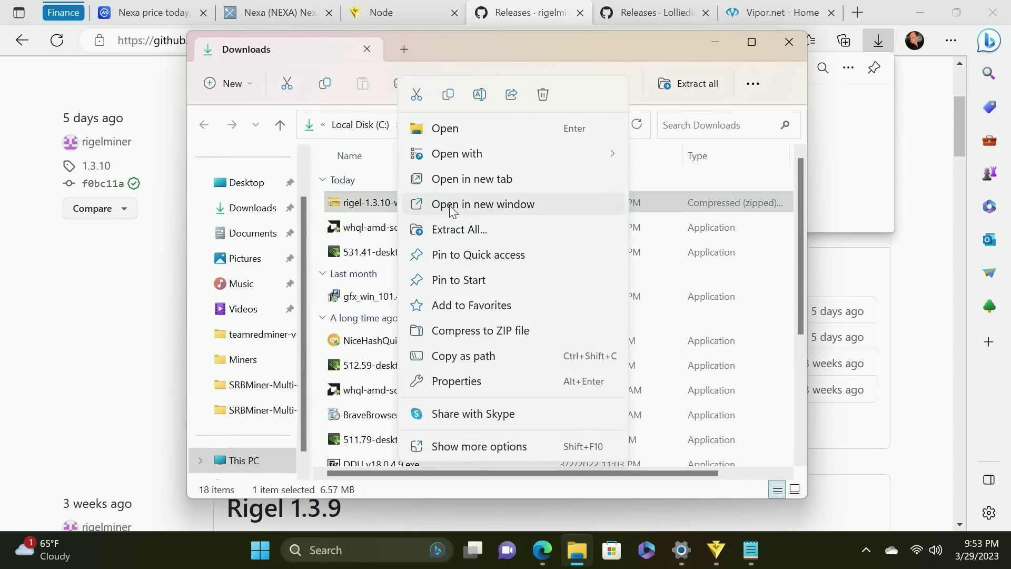
left_click(416, 95)
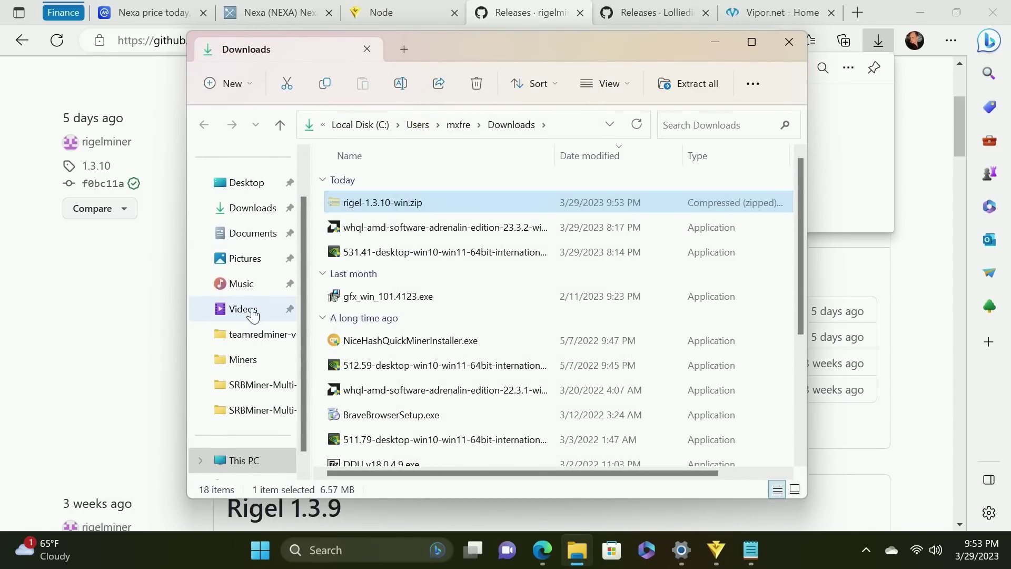
scroll(251, 342, "up", 2)
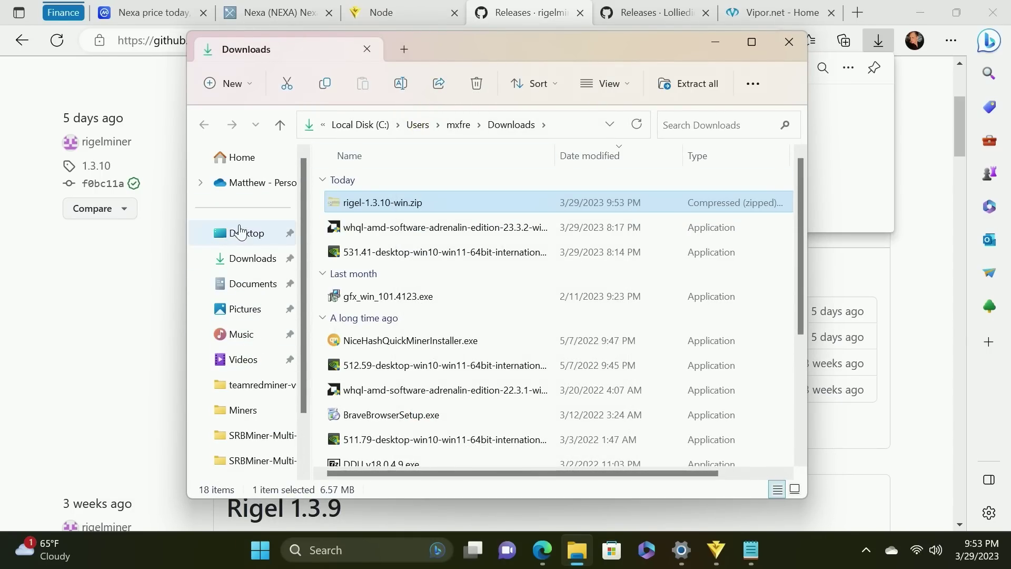
left_click(240, 232)
left_click(352, 208)
double_click(353, 208)
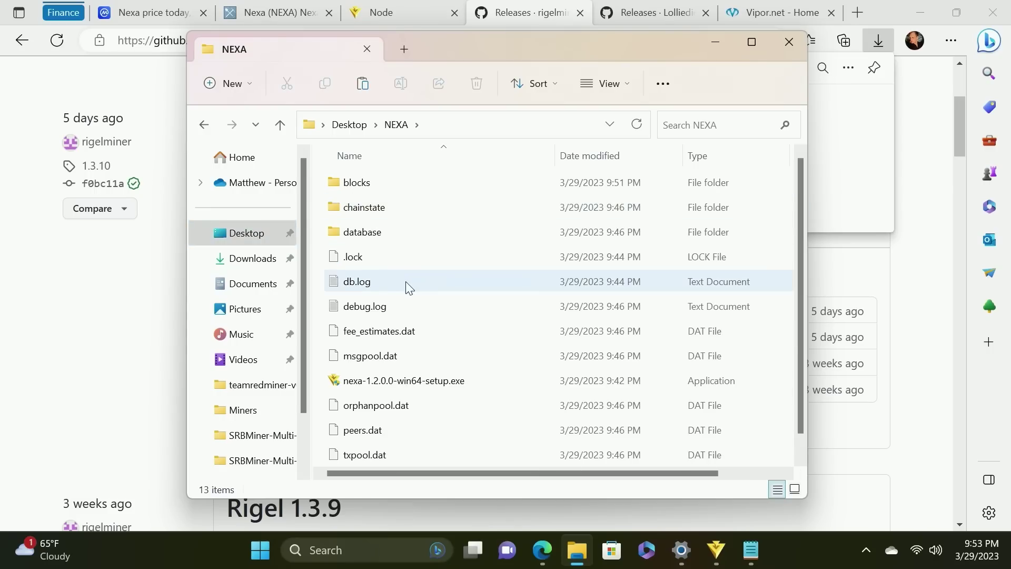
scroll(779, 379, "down", 2)
right_click(781, 402)
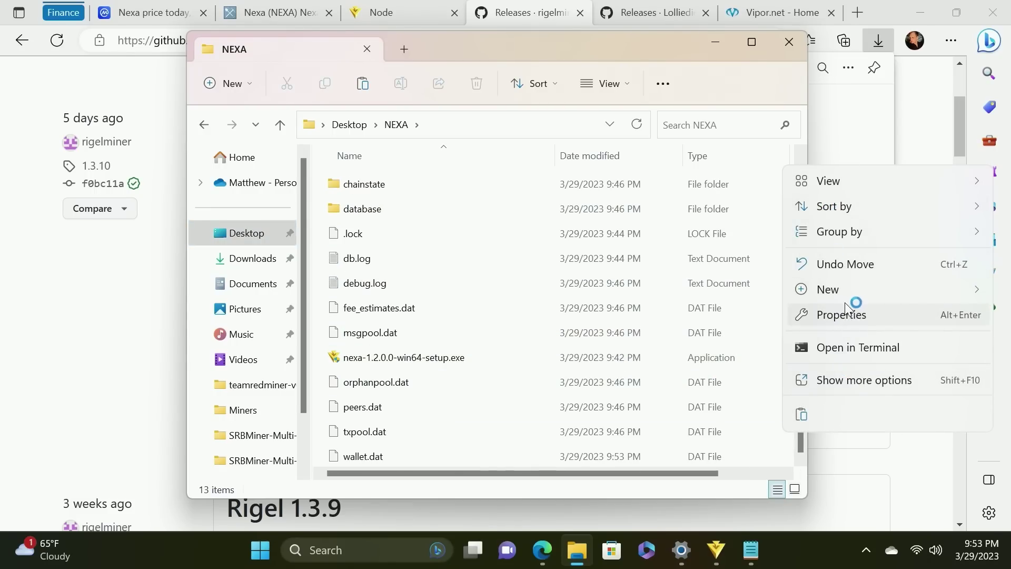
mouse_move(847, 291)
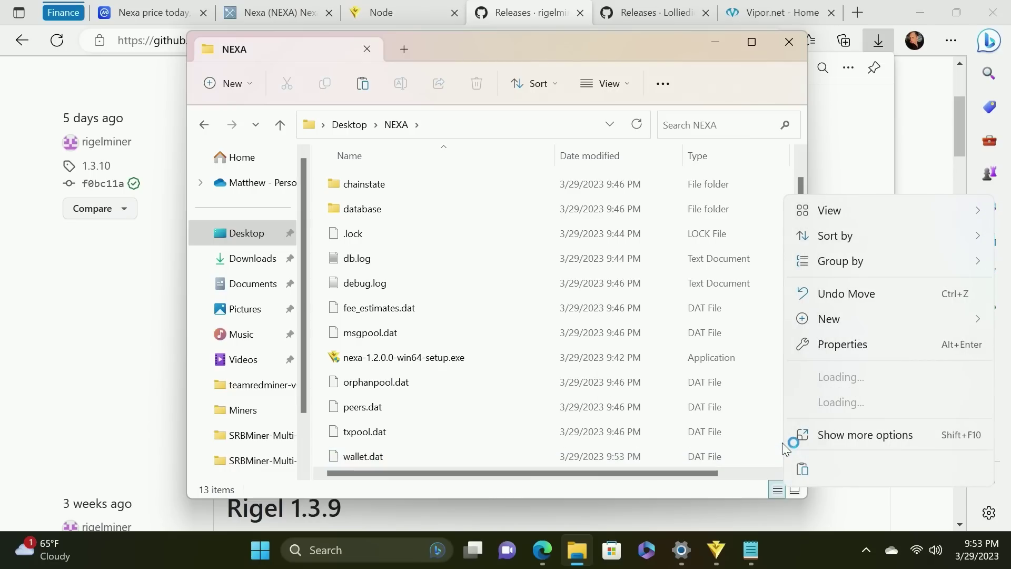
left_click(803, 469)
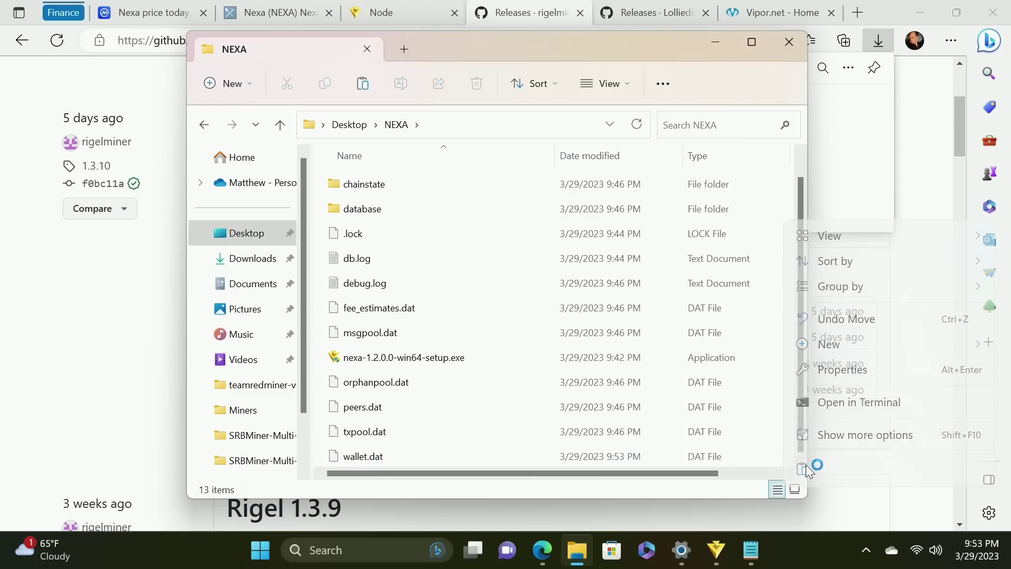
Extract rigel-1.3.10-win.zip into the NEXA folder
right_click(501, 455)
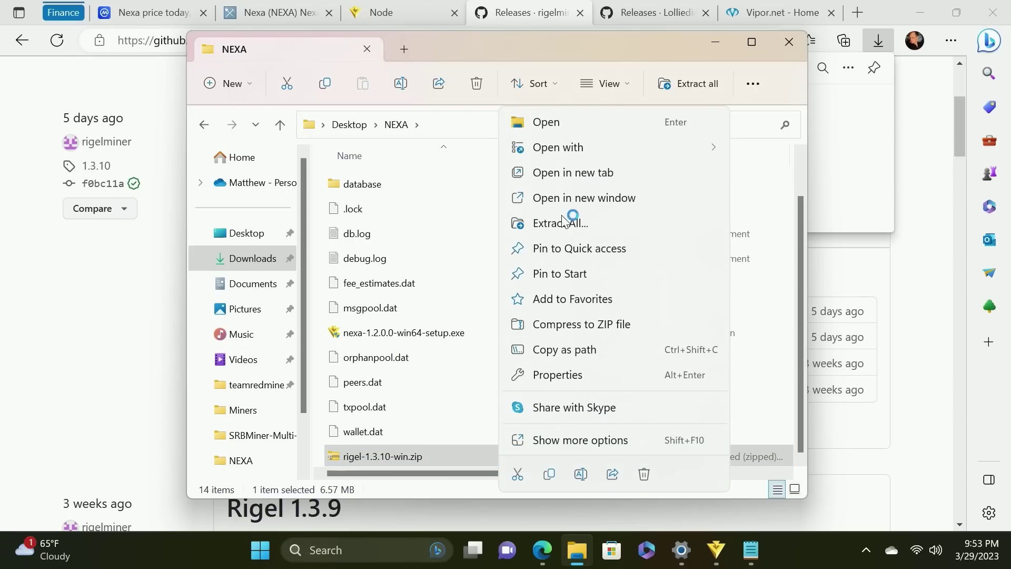
left_click(566, 222)
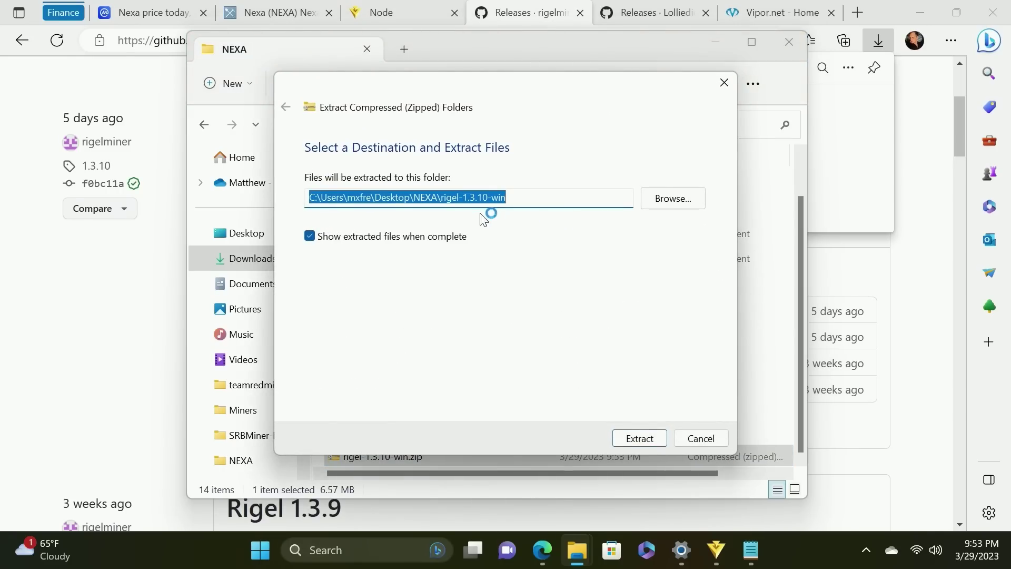
left_click(639, 440)
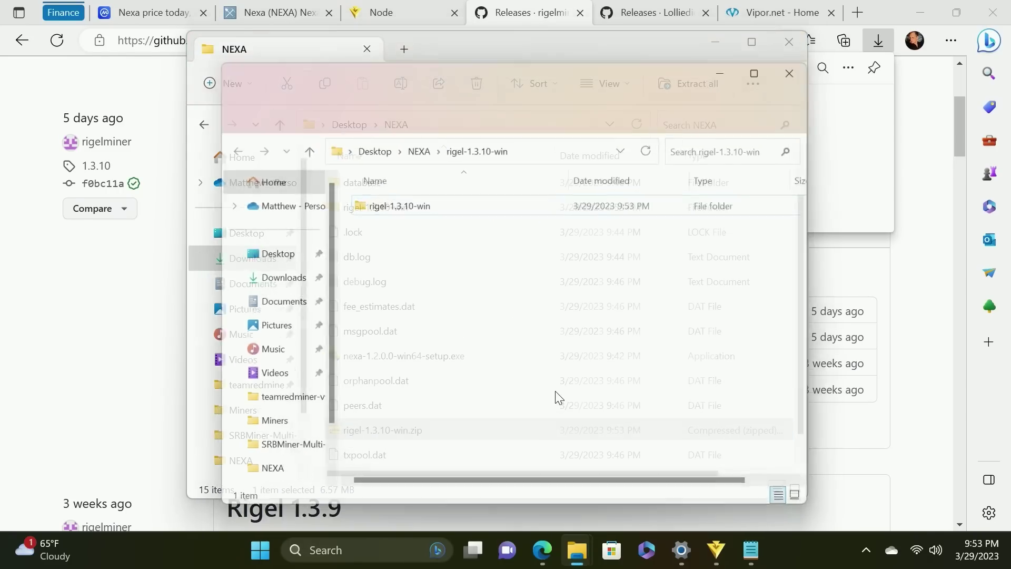
Open the rigel-1.3.10-win folder, run nexa.bat, and expand the SmartScreen warning's details
double_click(405, 206)
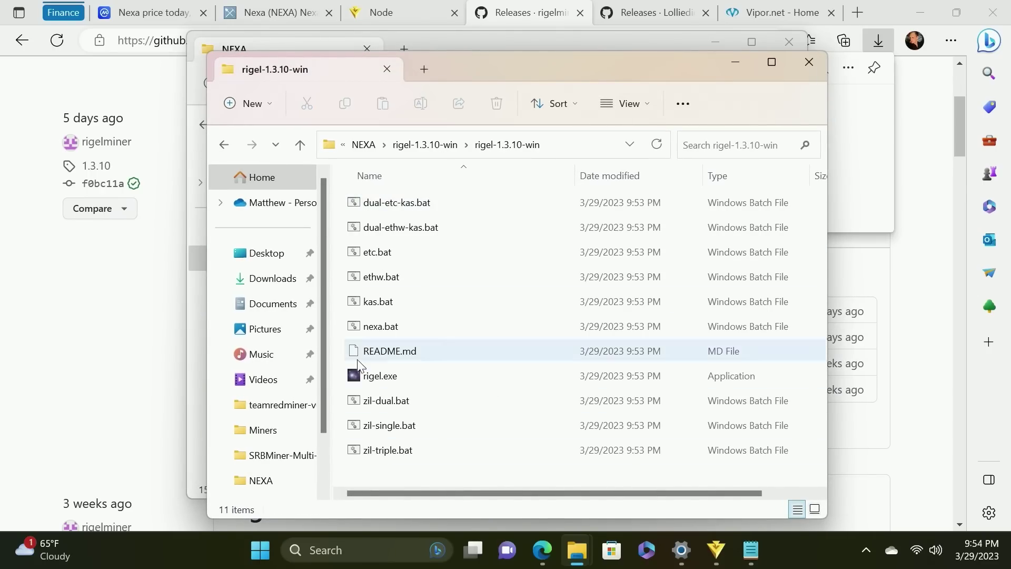
scroll(369, 373, "right", 2)
scroll(377, 384, "left", 2)
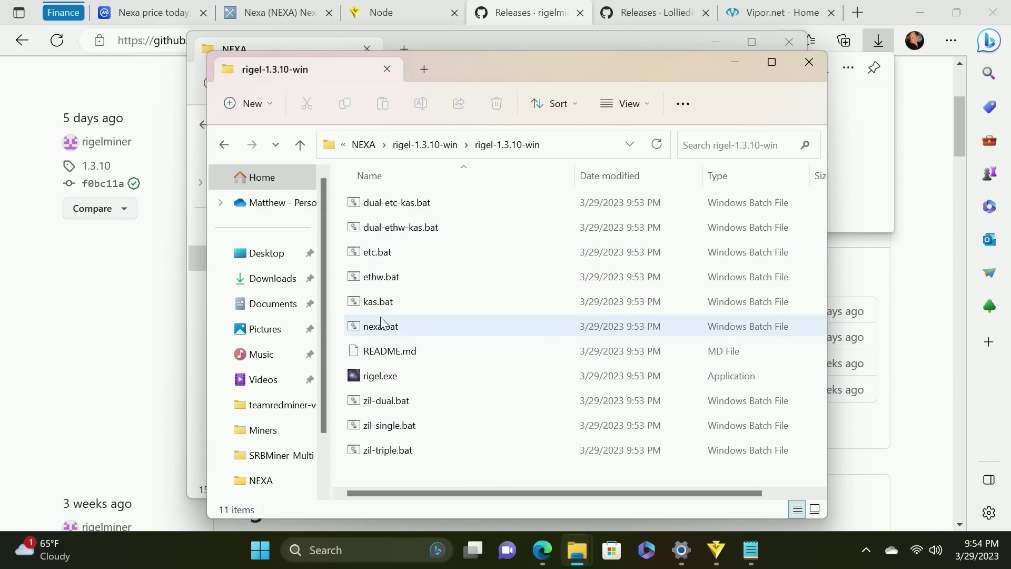
right_click(392, 329)
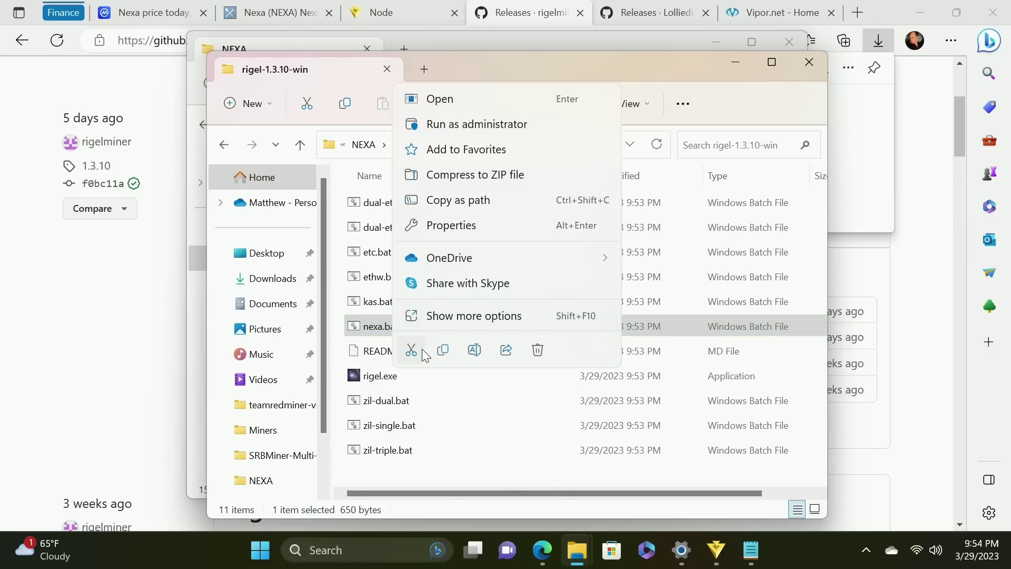
left_click(504, 318)
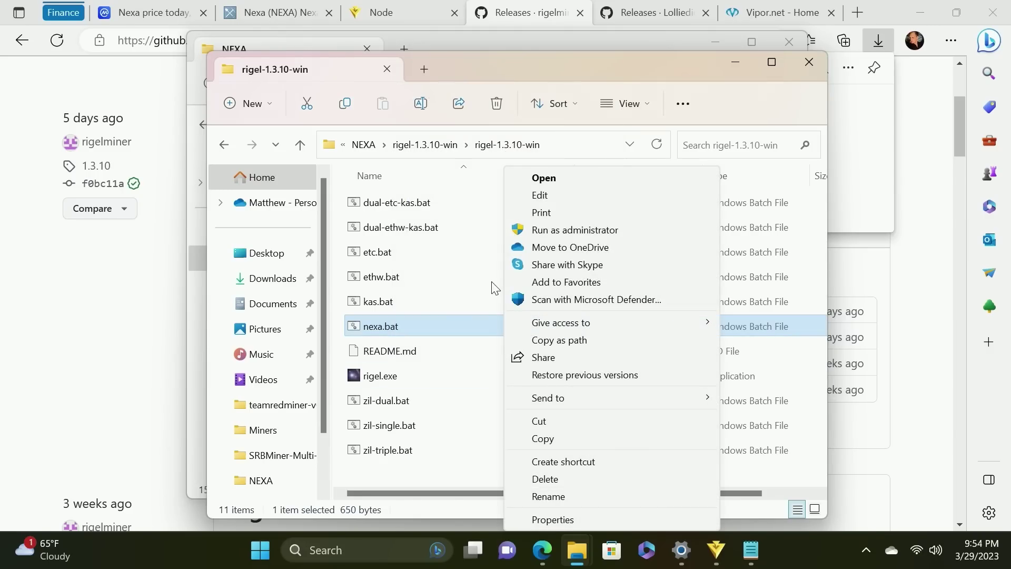
left_click(548, 179)
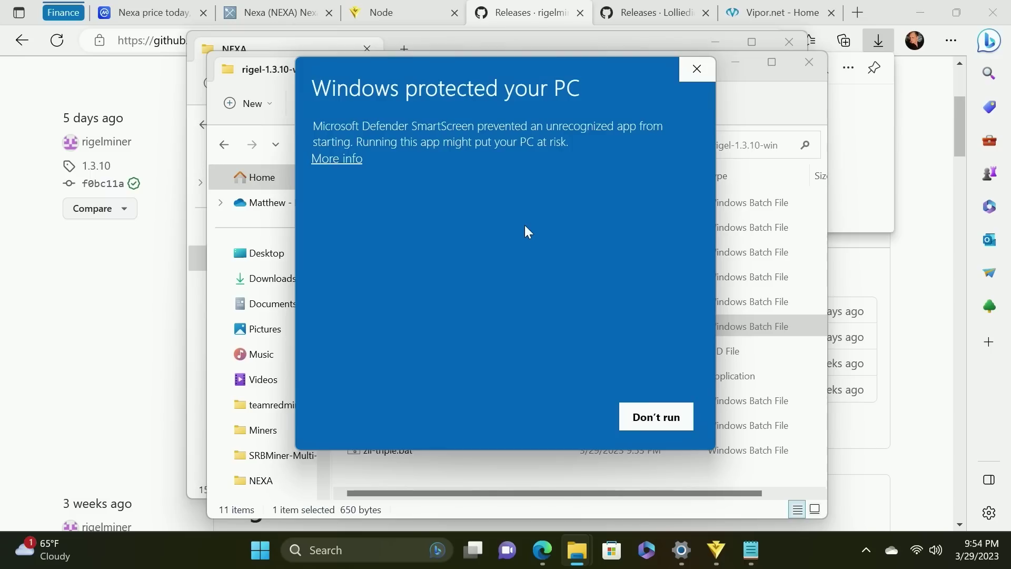
left_click(338, 160)
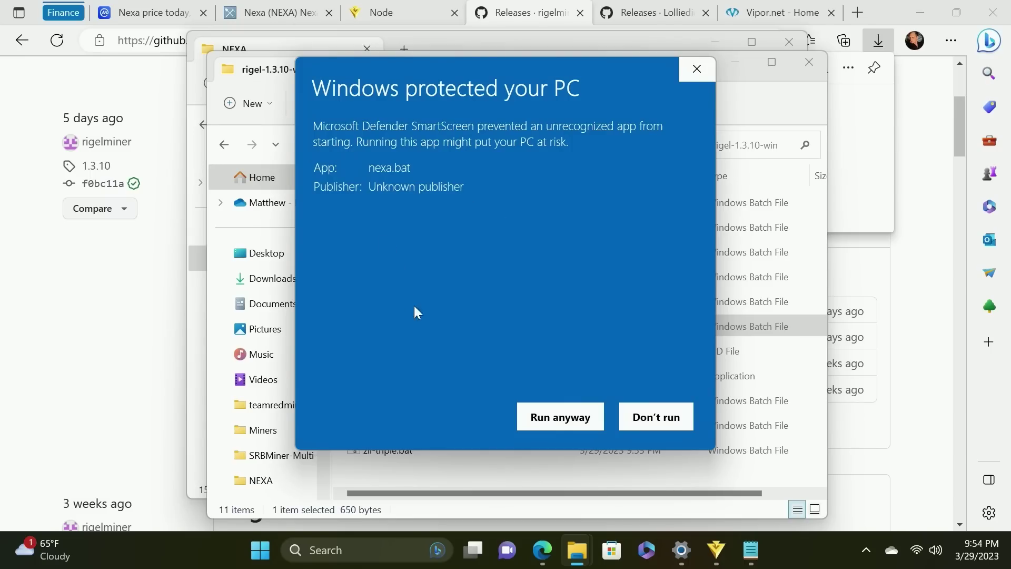
Open nexa.bat in Notepad and delete the acc-pool, woolypooly and rplant lines
left_click(559, 416)
left_click_drag(264, 83, 264, 118)
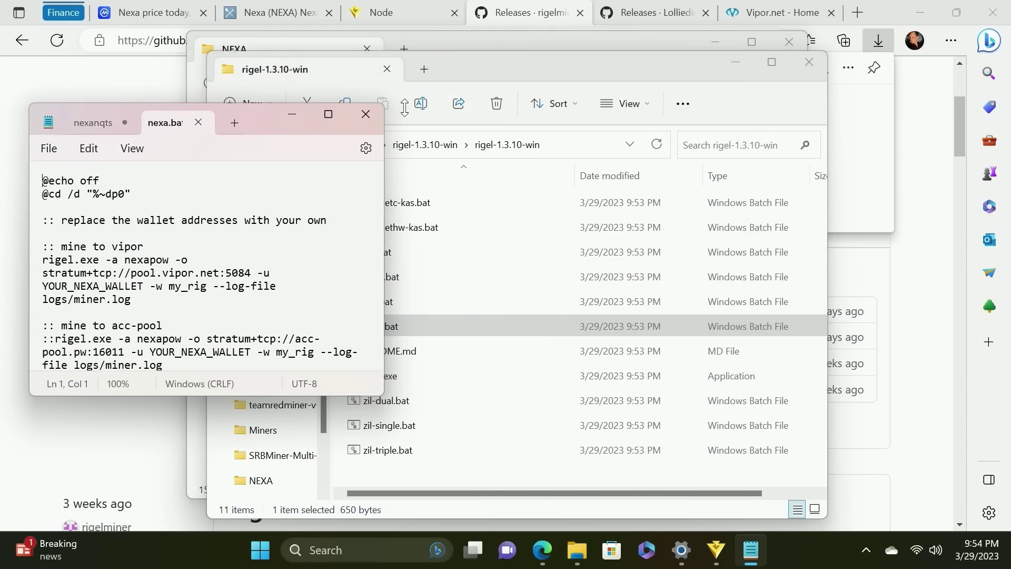
left_click_drag(384, 398, 790, 485)
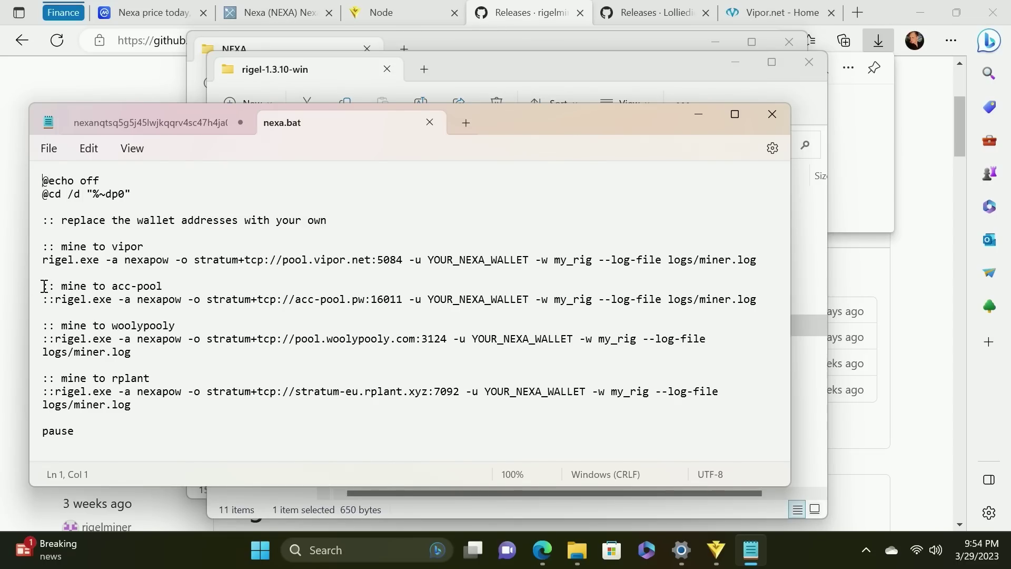
left_click_drag(44, 286, 203, 416)
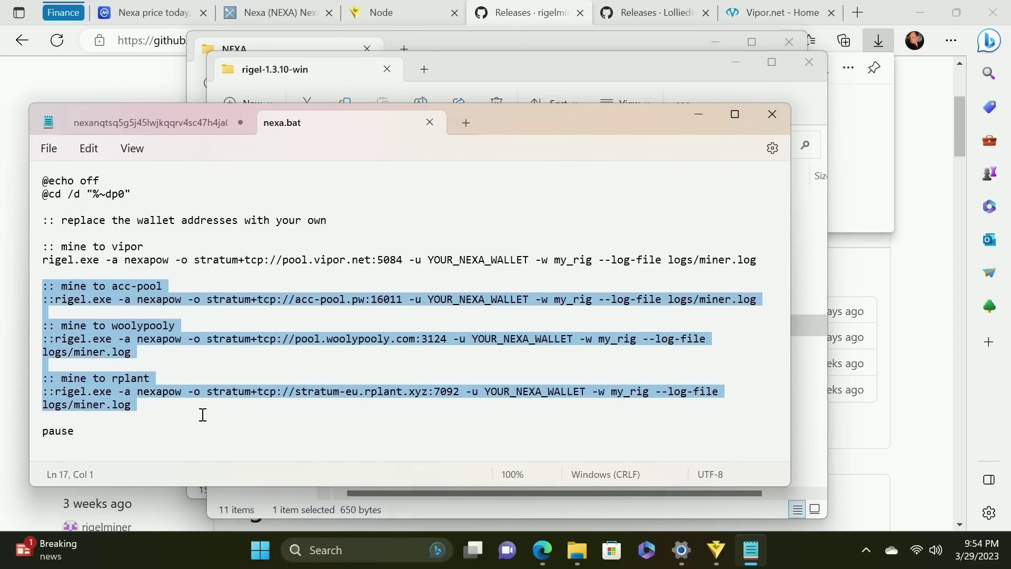
key("BackSpace")
key("BackSpace")
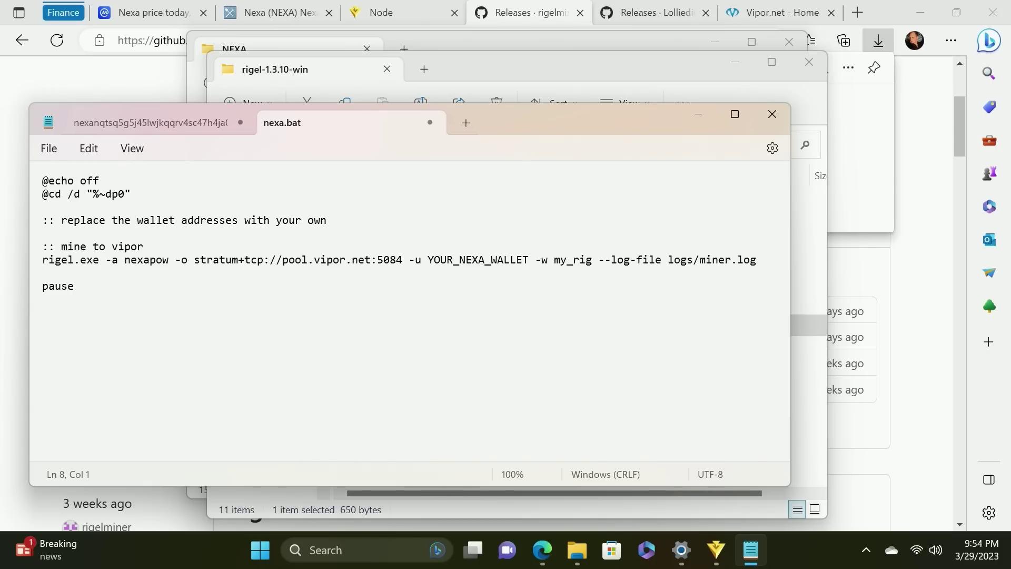
Copy the Nexa wallet address from the other tab and paste it over YOUR_NEXA_WALLET
left_click(751, 550)
left_click(750, 549)
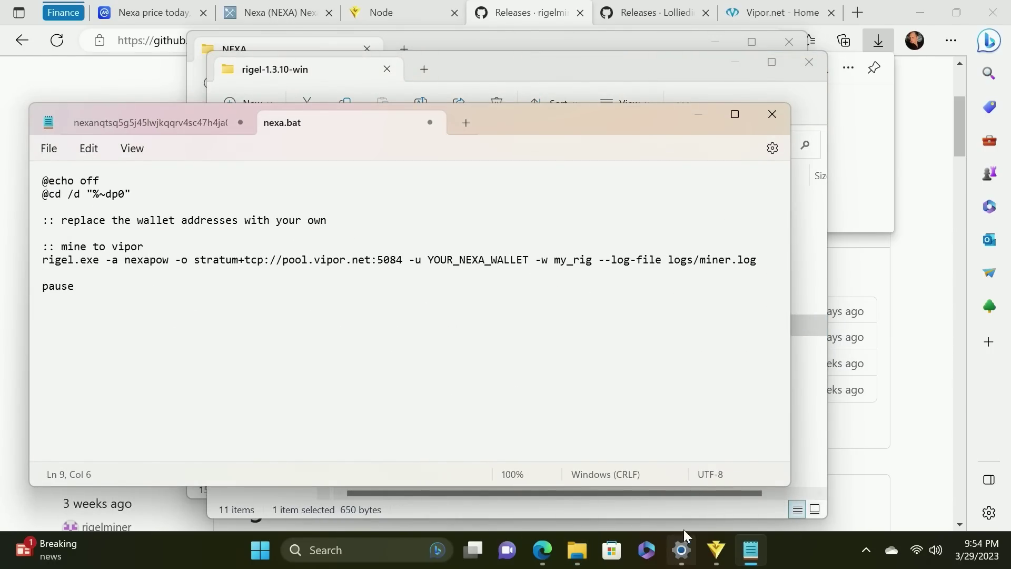
mouse_move(746, 555)
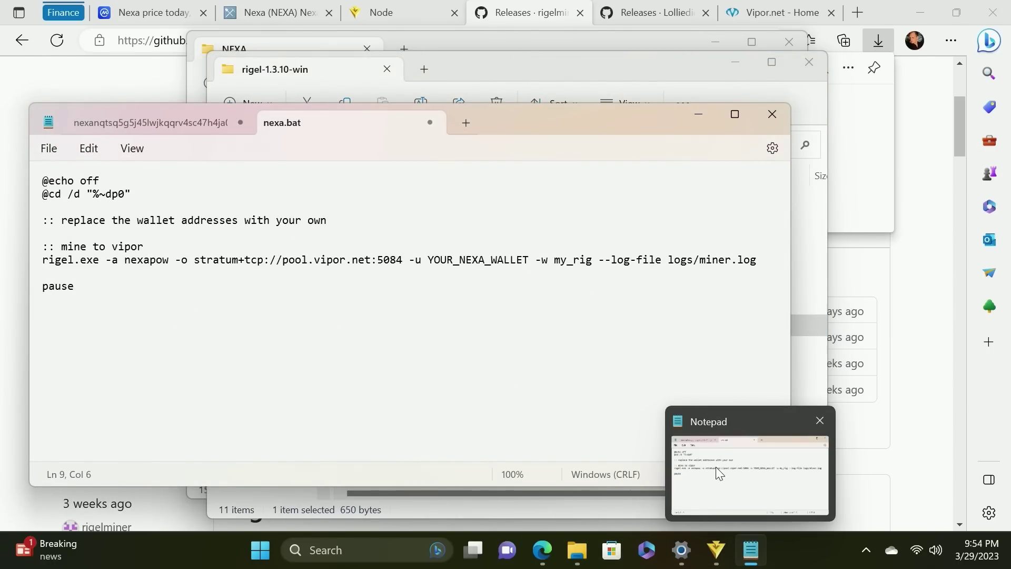
left_click(132, 127)
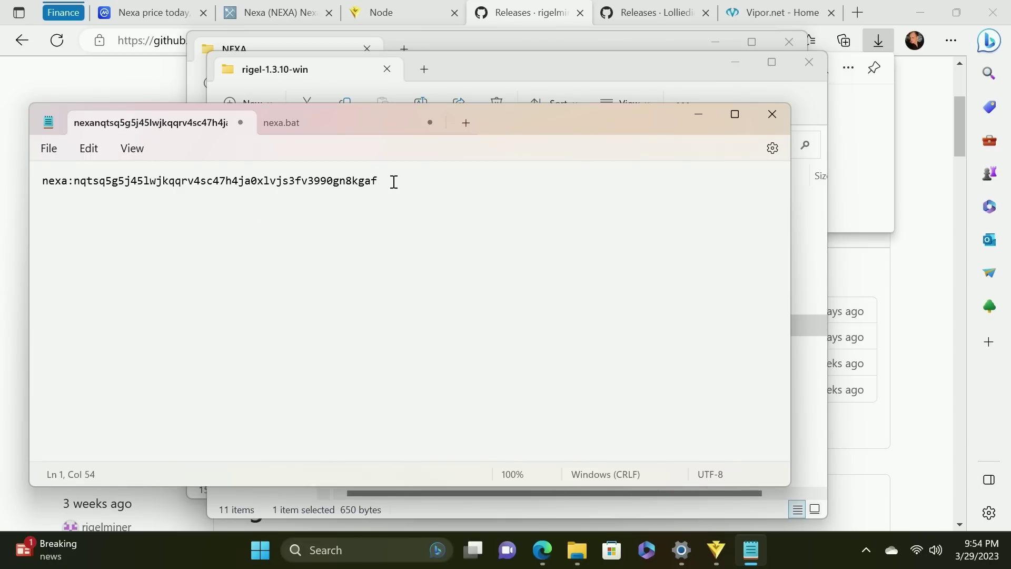
left_click_drag(393, 181, 37, 174)
key("ctrl+c")
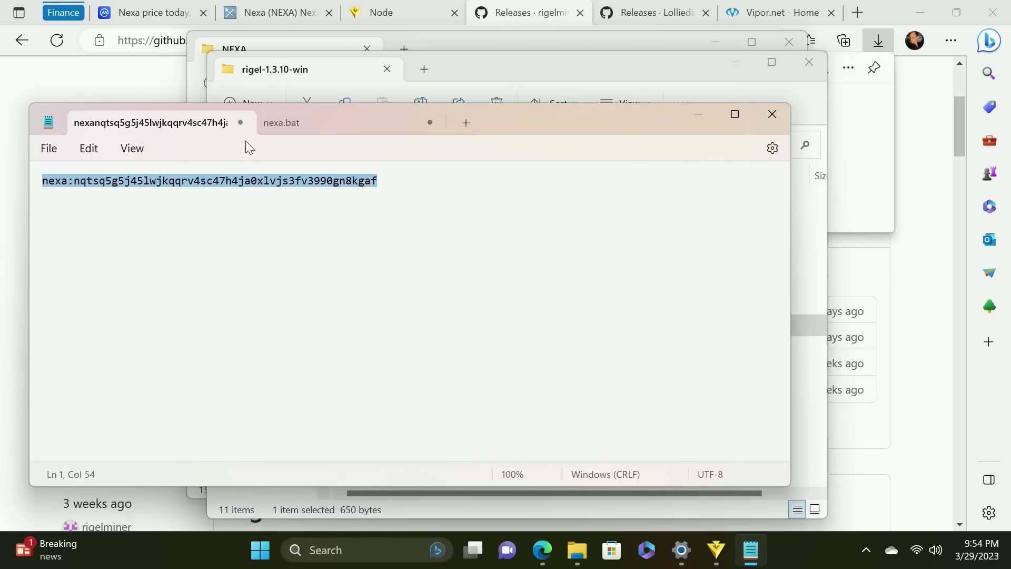
left_click(319, 129)
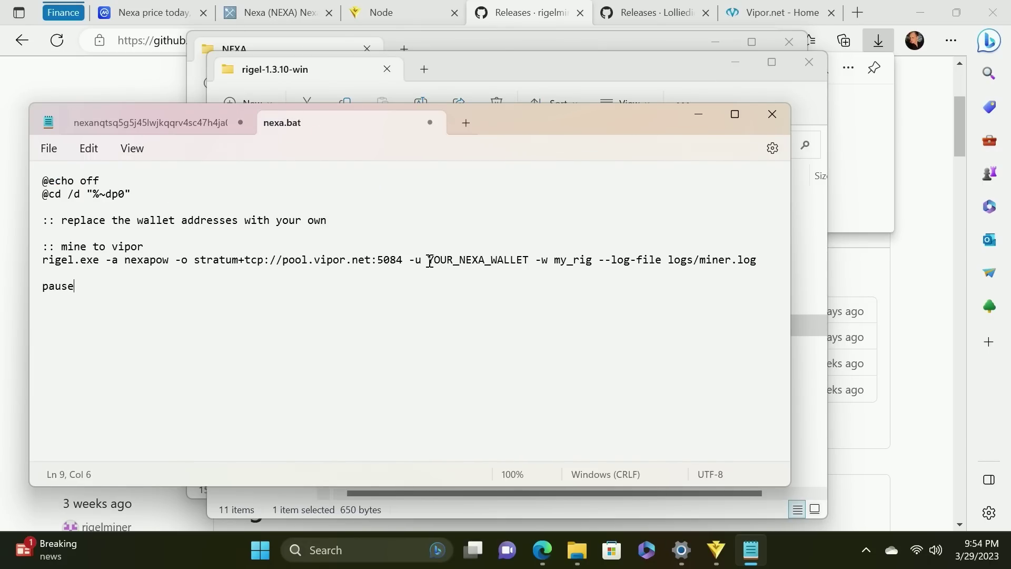
left_click_drag(428, 260, 532, 261)
key("ctrl+v")
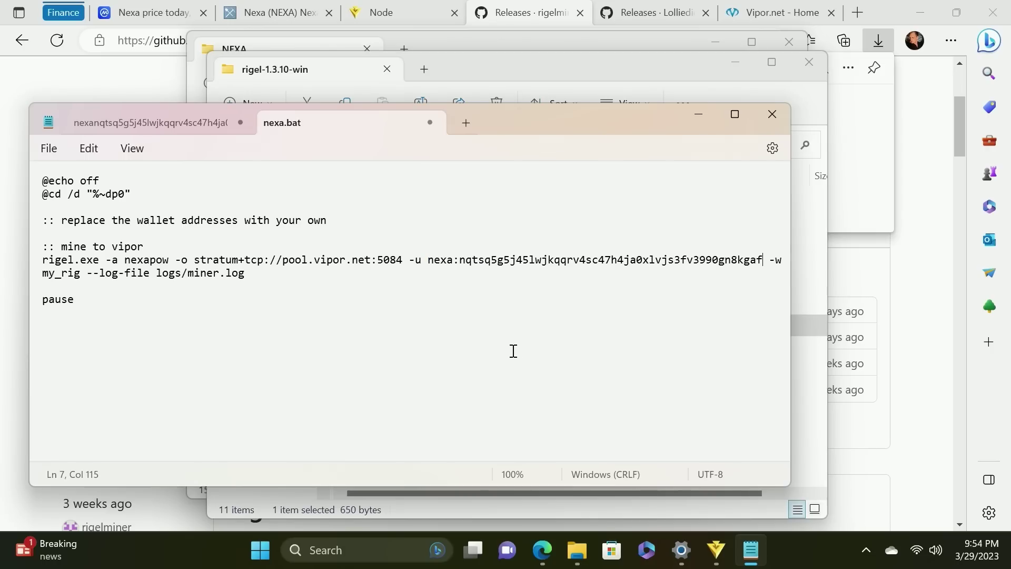
Save nexa.bat and minimize Notepad
left_click(58, 150)
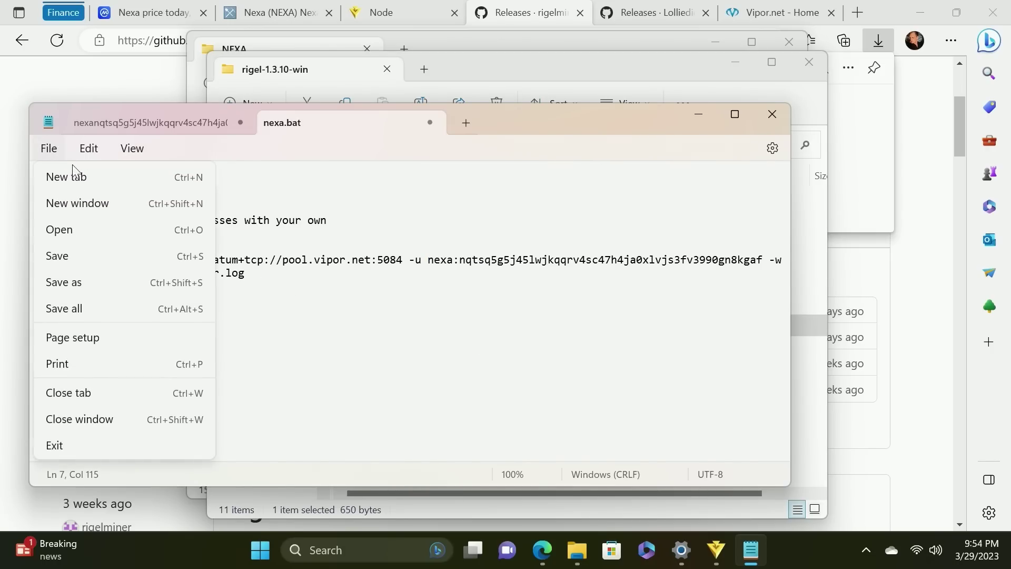
left_click(69, 254)
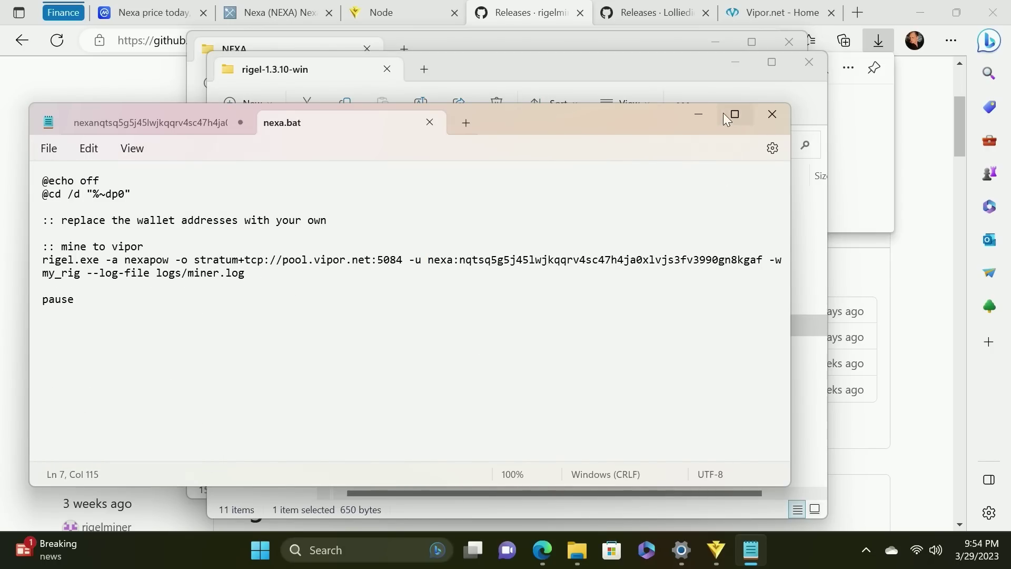
left_click(698, 114)
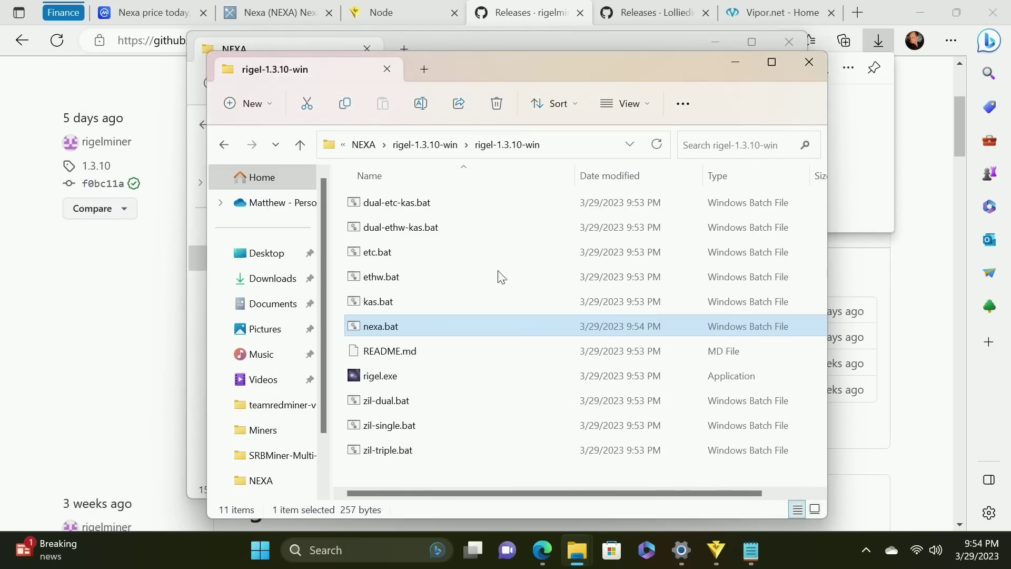
Launch Rigel with nexa.bat to mine nexapow on pool.vipor.net:5084, then view the Vipor.net homepage
double_click(418, 328)
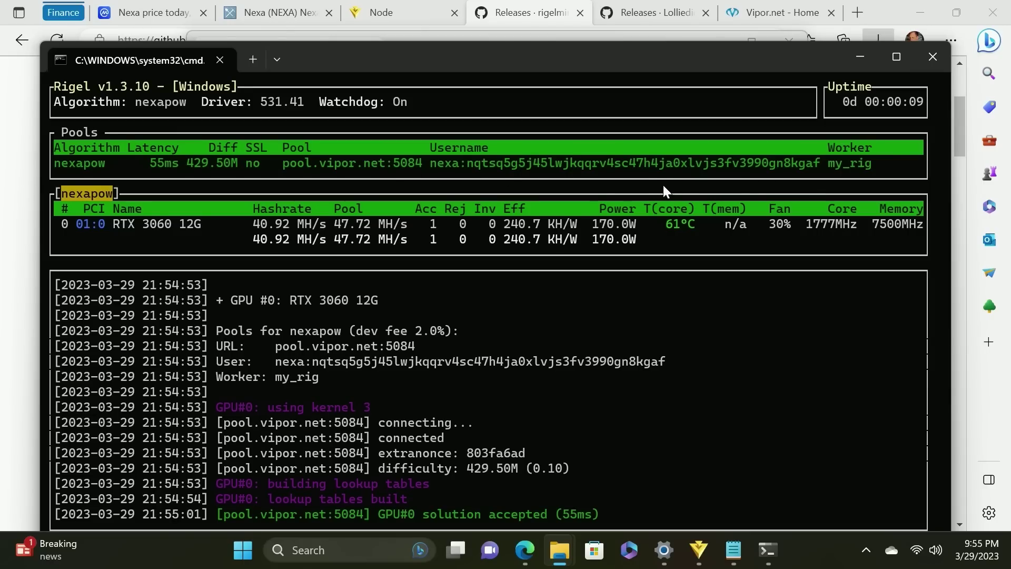
left_click(806, 13)
scroll(411, 301, "down", 4)
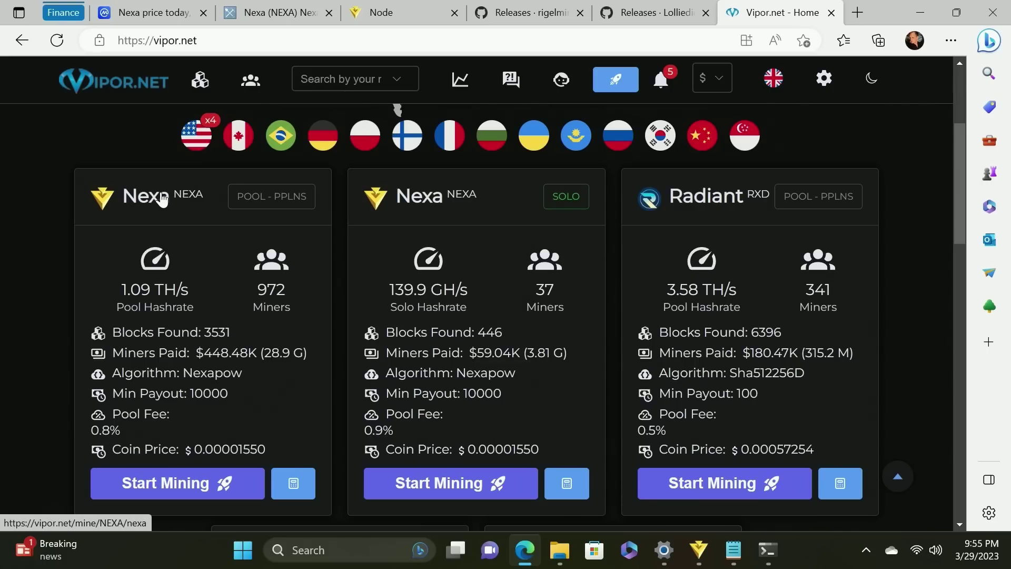
Open the Nexa pool's connection page on Vipor.net
left_click(232, 483)
scroll(450, 343, "down", 4)
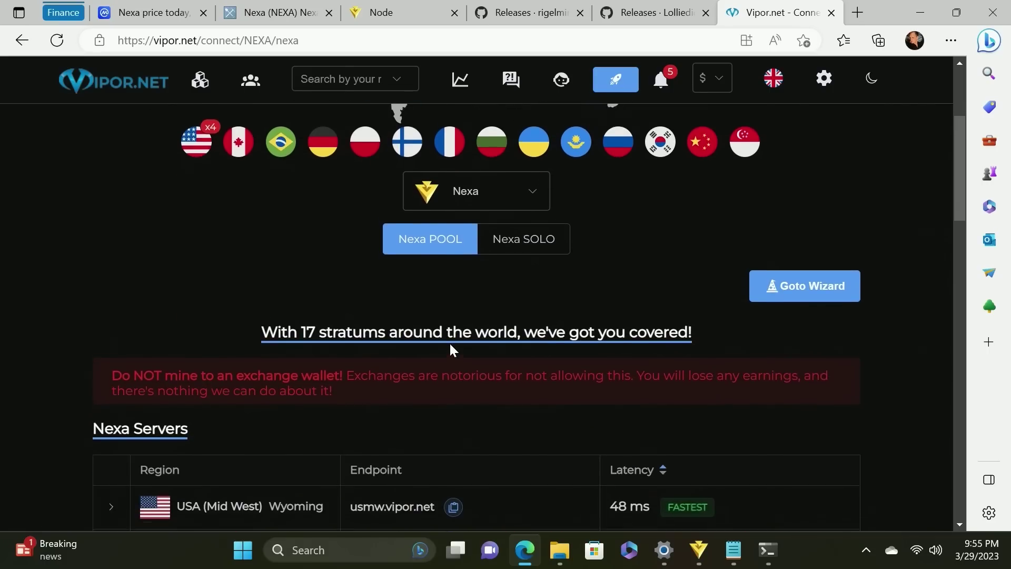
scroll(450, 348, "down", 4)
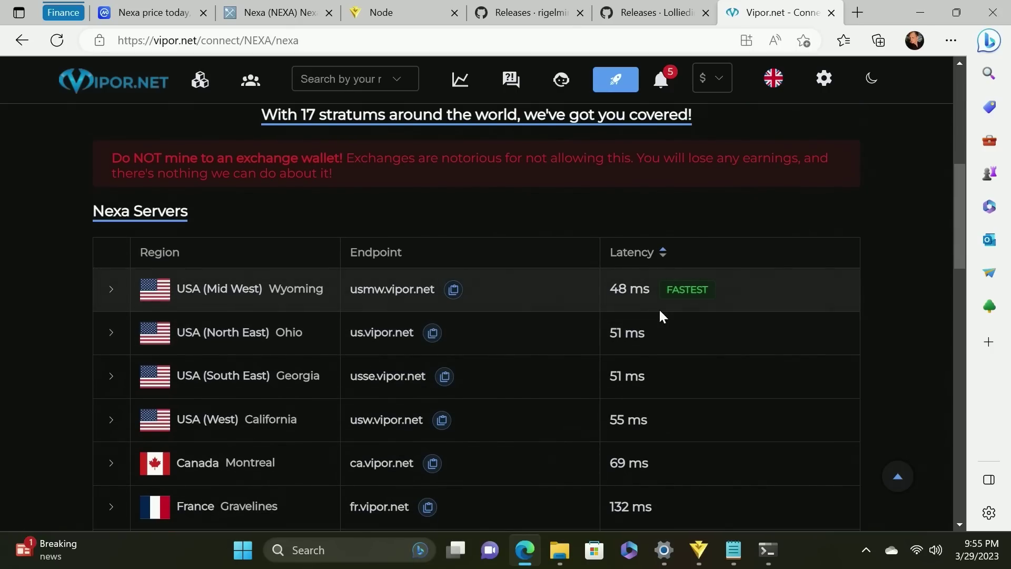
scroll(566, 344, "down", 1)
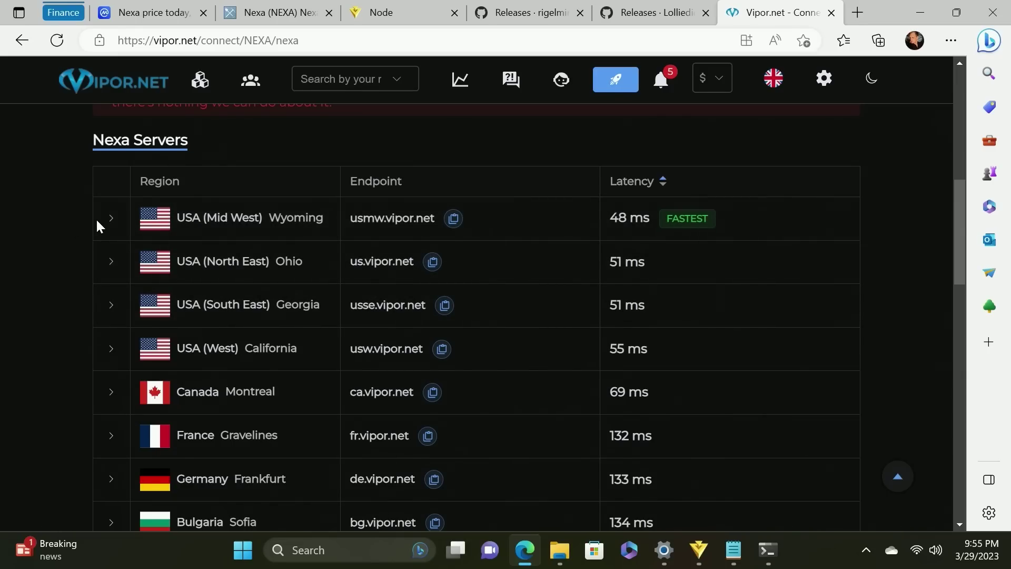
Copy the USA (Mid West) stratum+tcp endpoint and bring nexa.bat back in Notepad
left_click(111, 219)
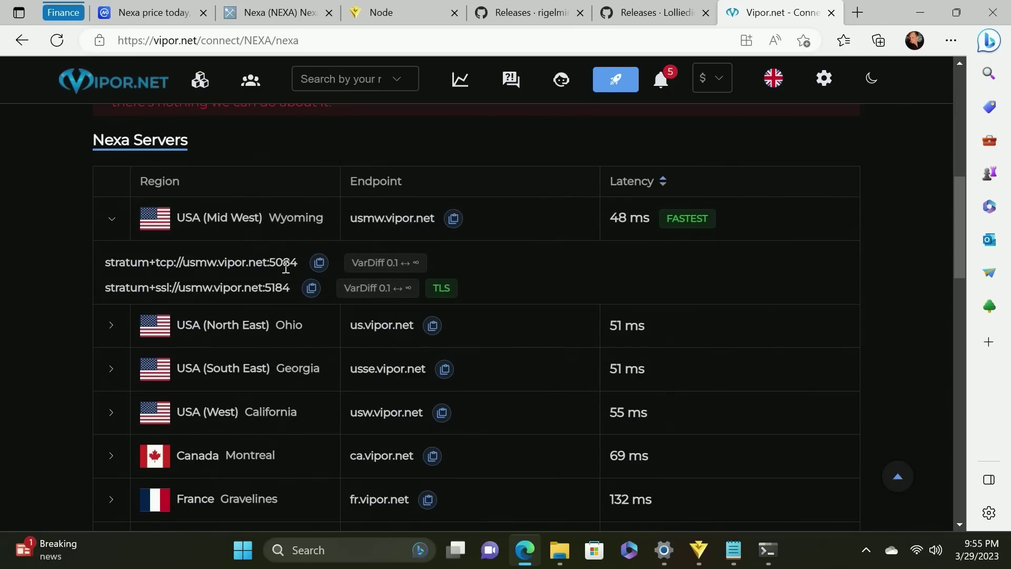
left_click(319, 262)
left_click(745, 548)
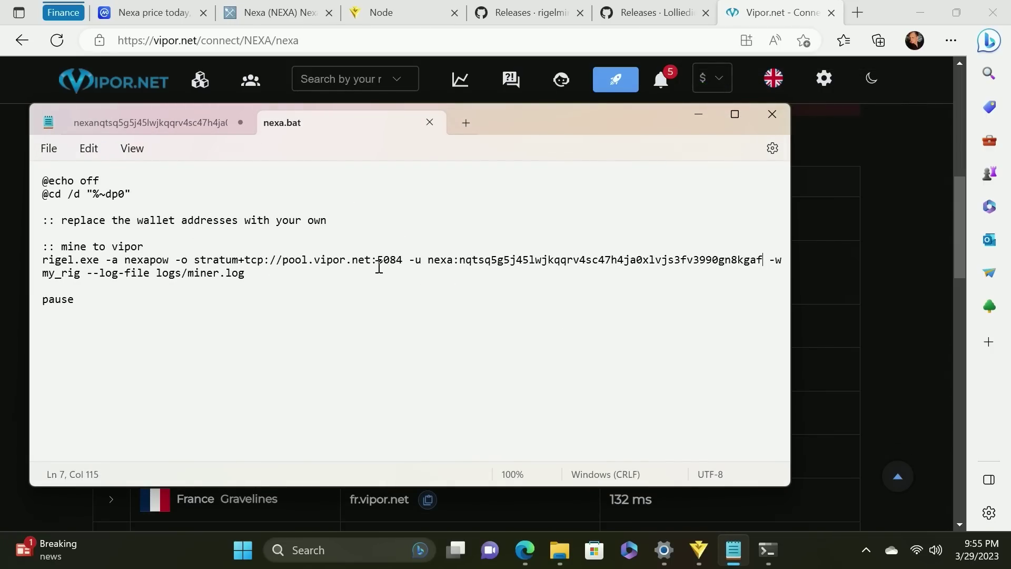
Replace pool.vipor.net:5084 with usmw.vipor.net:5084 in nexa.bat, removing the duplicate stratum+tcp:// prefix, and save
left_click_drag(402, 261, 288, 262)
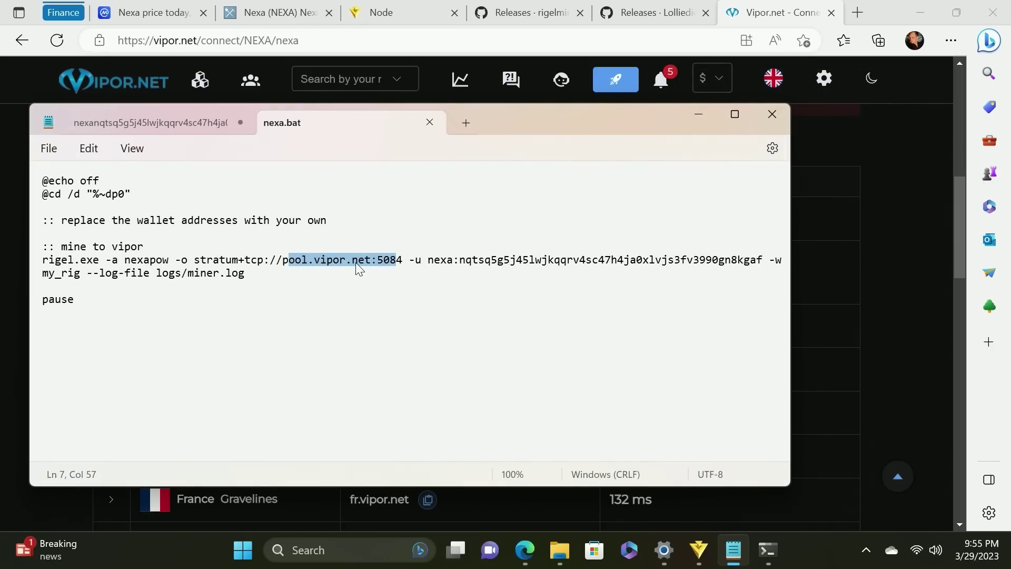
left_click(359, 262)
left_click_drag(403, 262, 285, 255)
key("ctrl+v")
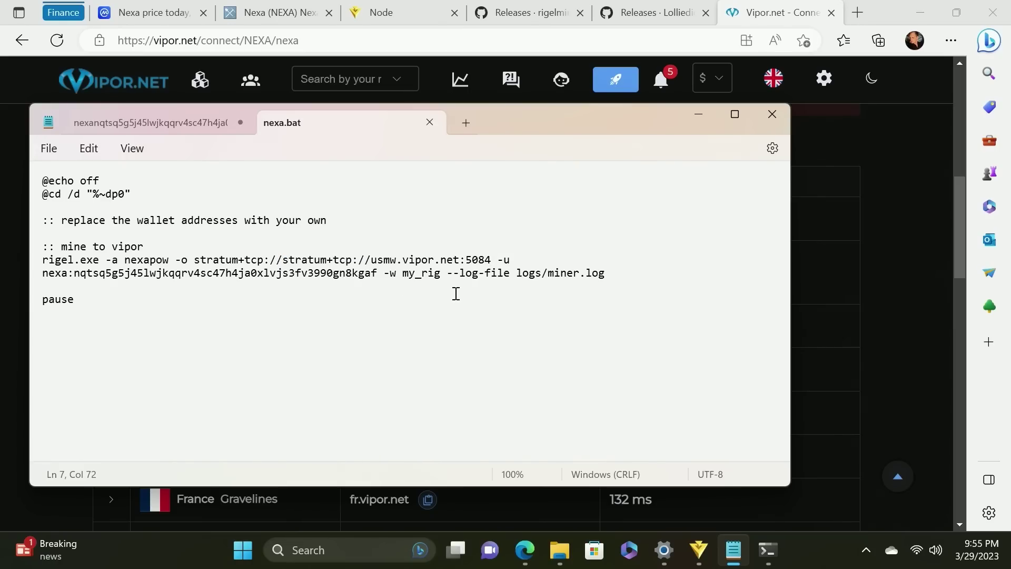
left_click_drag(444, 262, 354, 256)
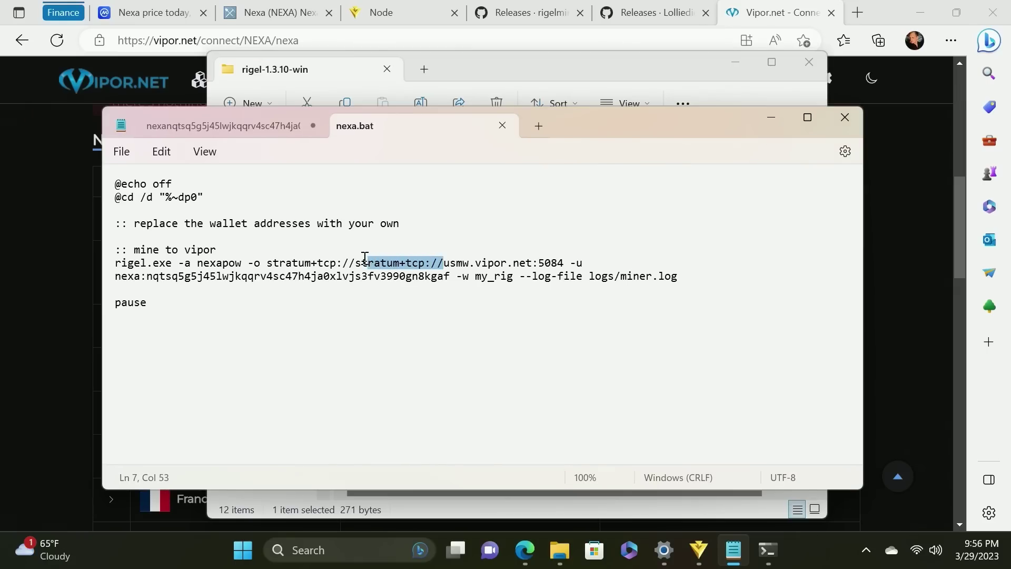
key("BackSpace")
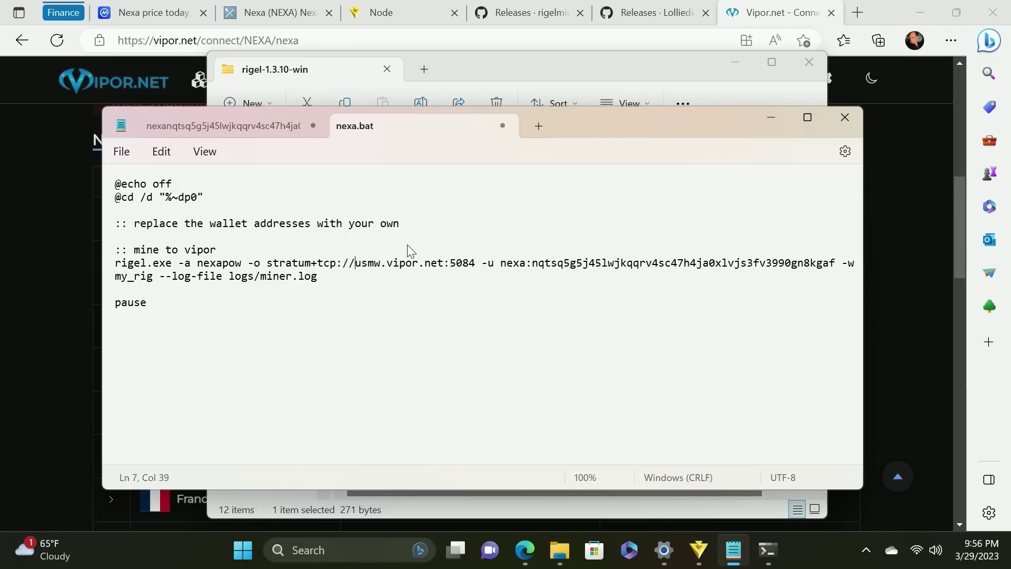
key("ctrl+s")
Stop the running Rigel miner with Ctrl+C and close its console window
left_click(769, 553)
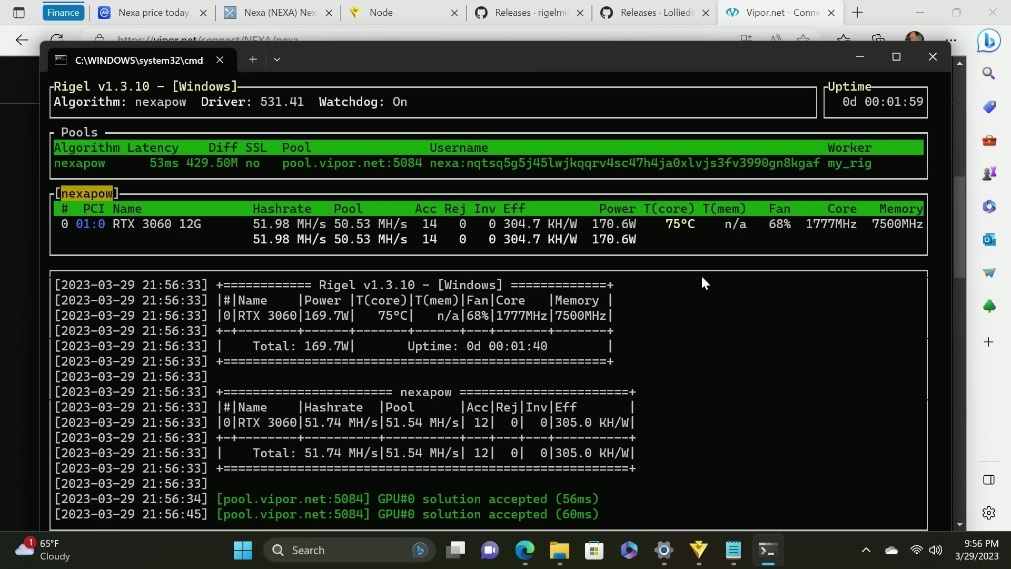
key("ctrl+c")
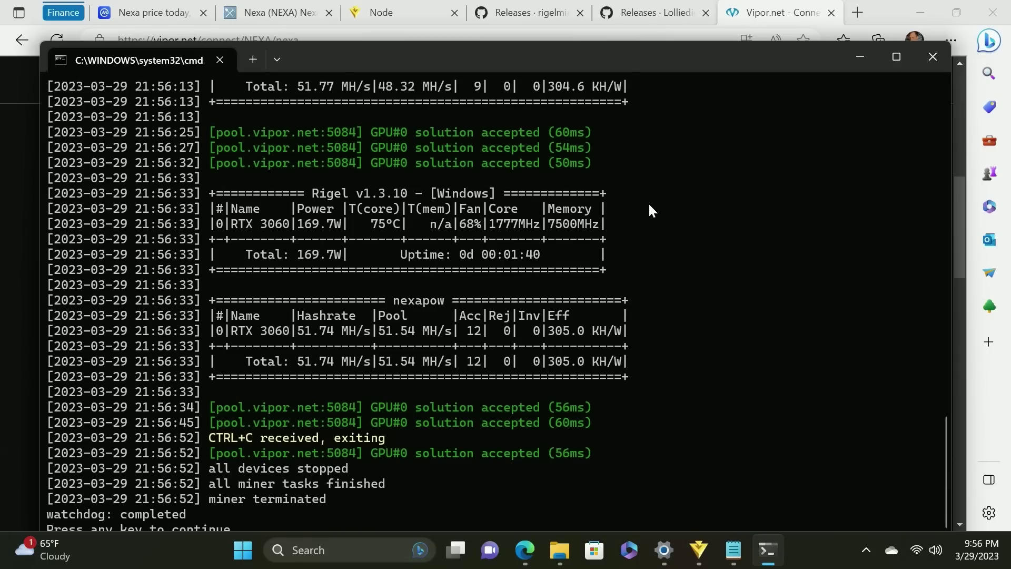
key("Return")
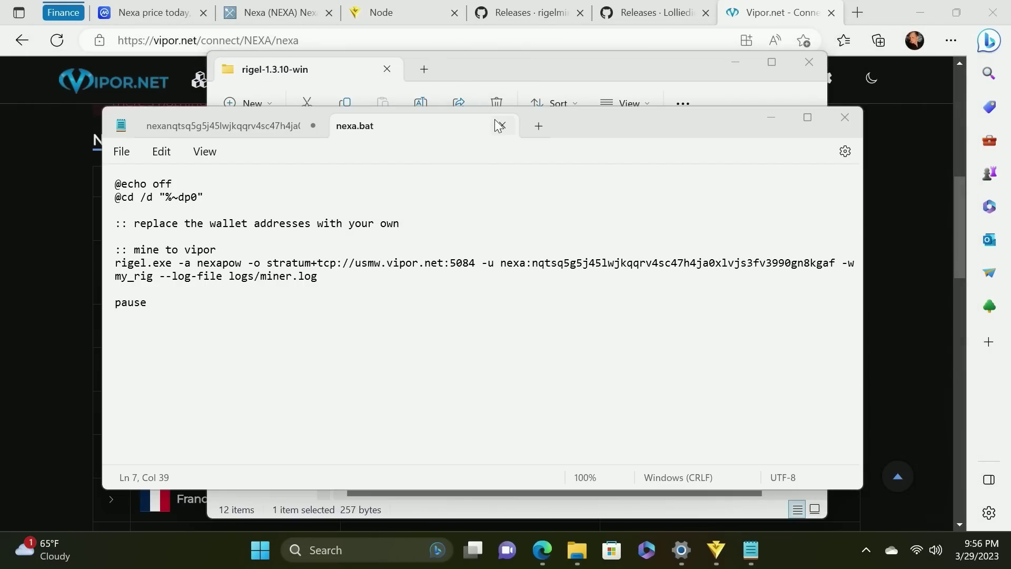
Close nexa.bat and download lolMiner_v1.72_Win64.zip from the lolMiner releases page
left_click(499, 125)
left_click(611, 9)
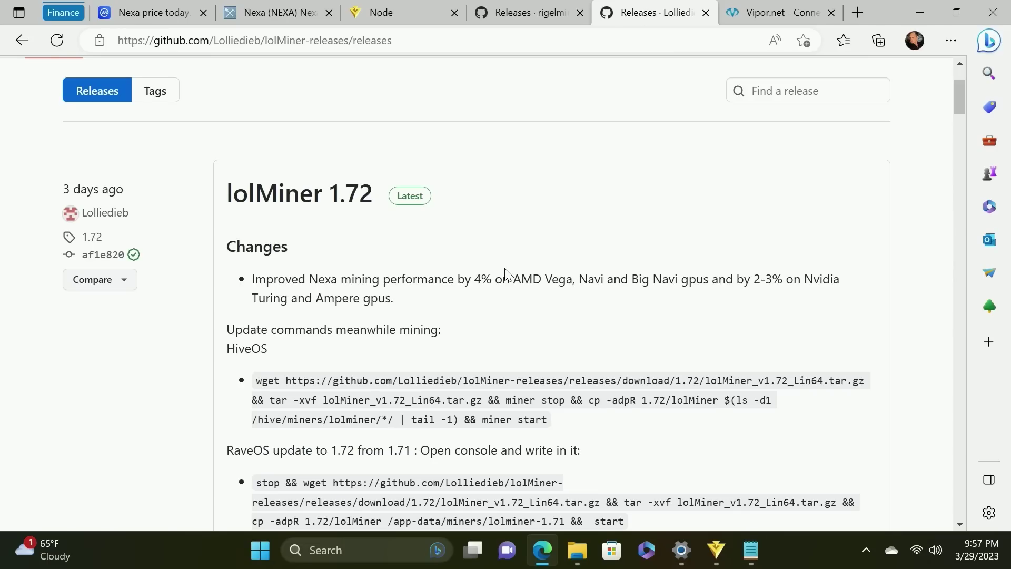
scroll(504, 273, "down", 10)
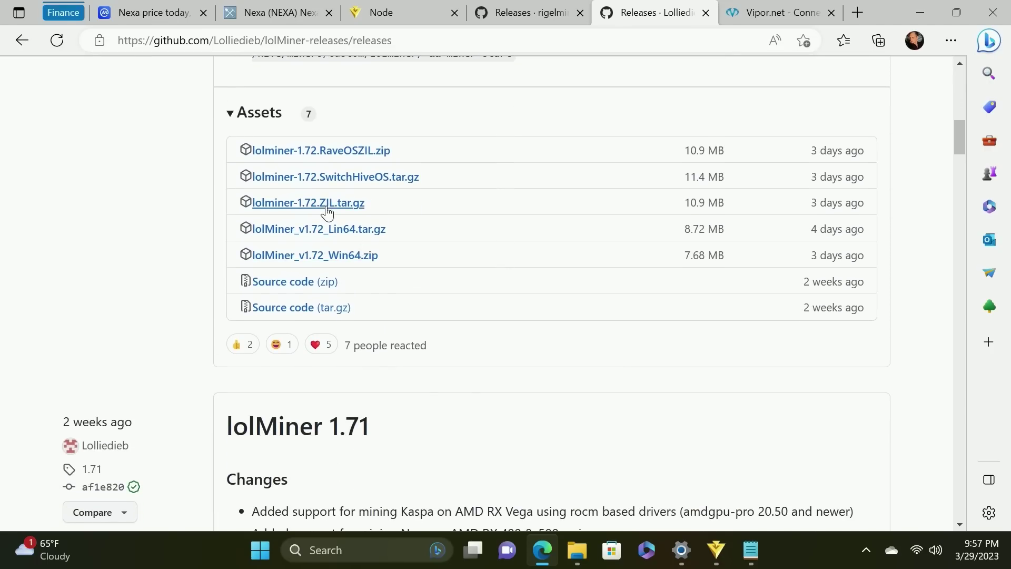
left_click(339, 255)
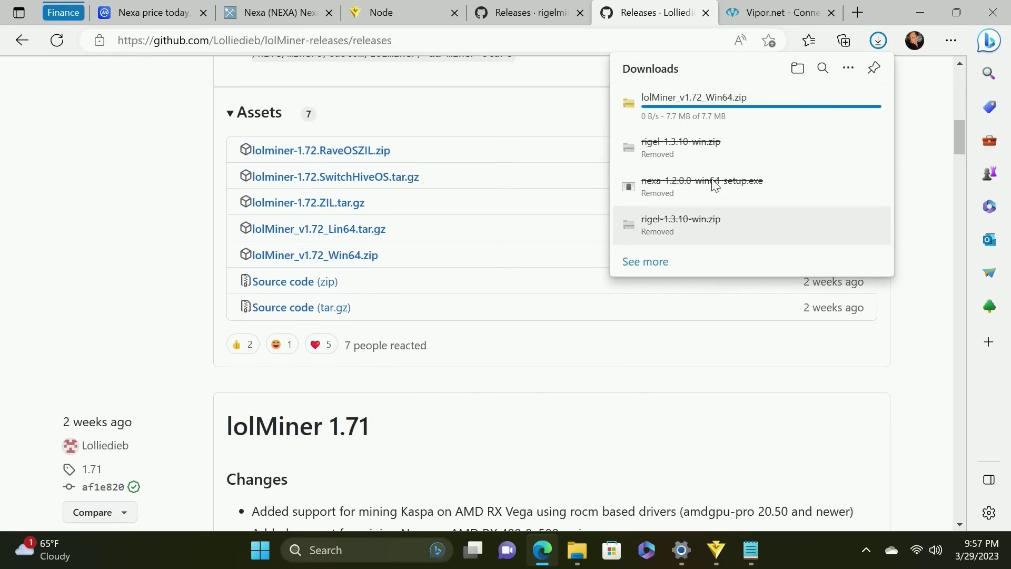
left_click(825, 105)
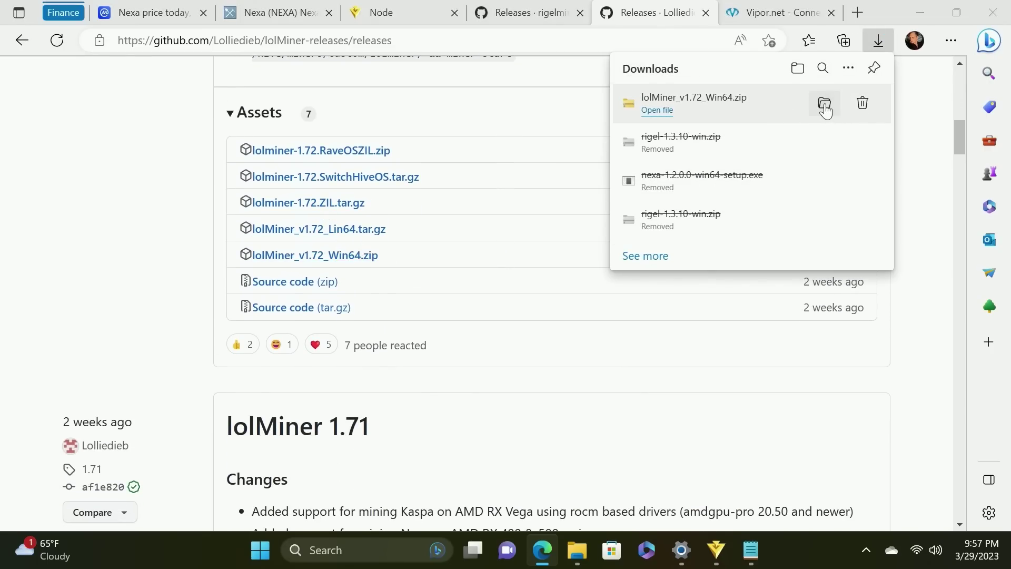
Move the downloaded lolMiner zip into the Desktop NEXA folder
right_click(461, 176)
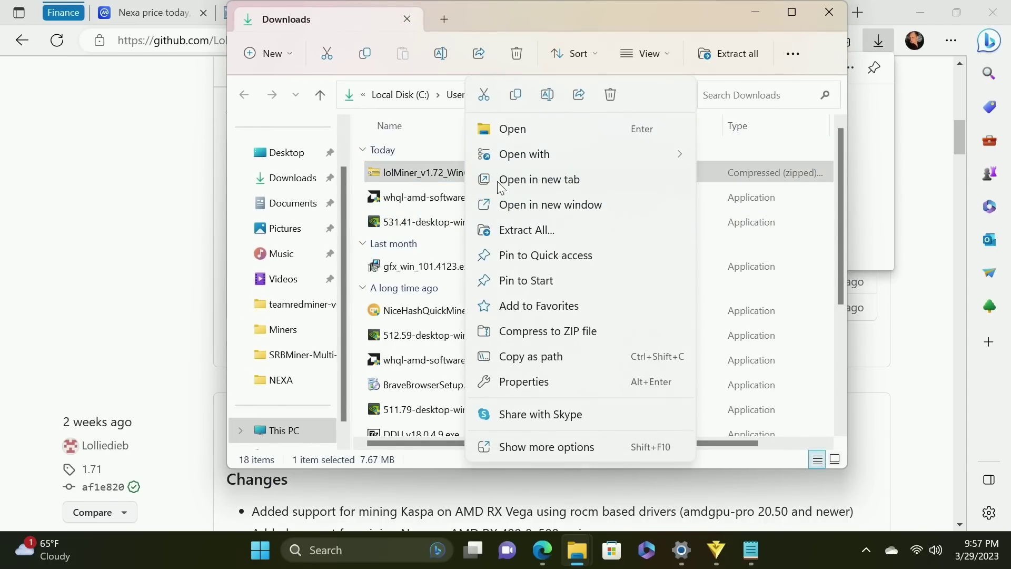
left_click(484, 100)
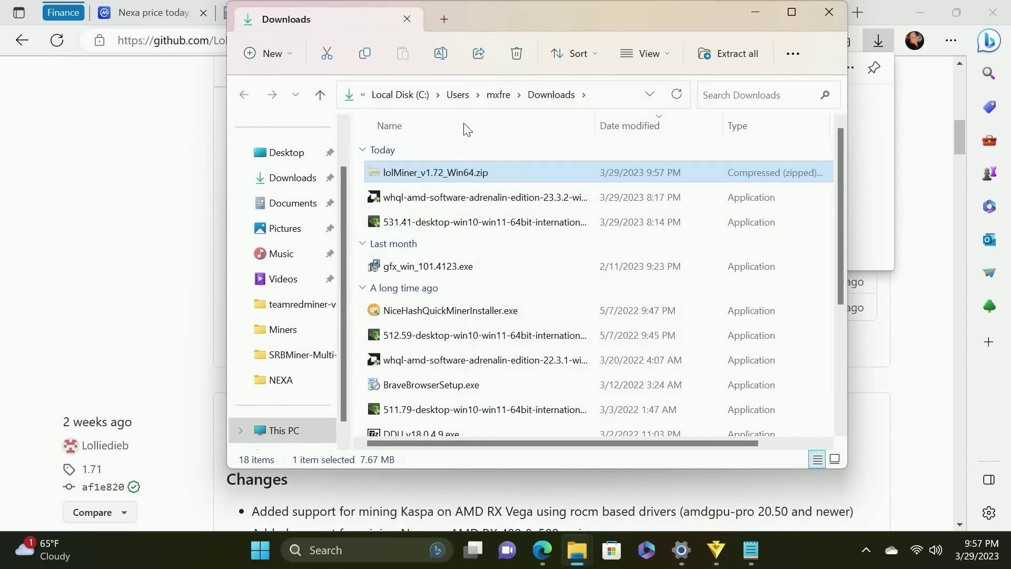
left_click(284, 380)
right_click(826, 397)
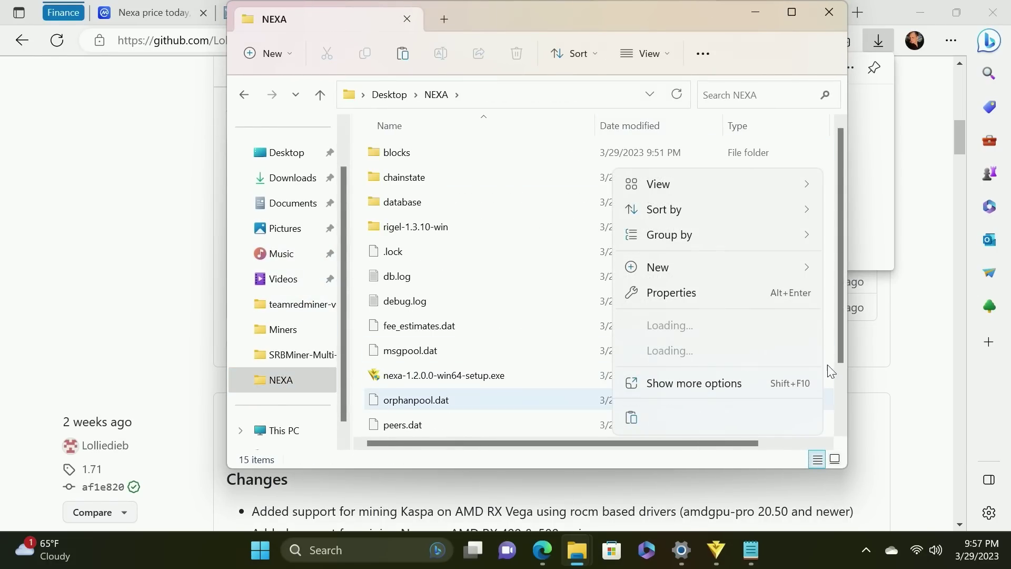
left_click(684, 304)
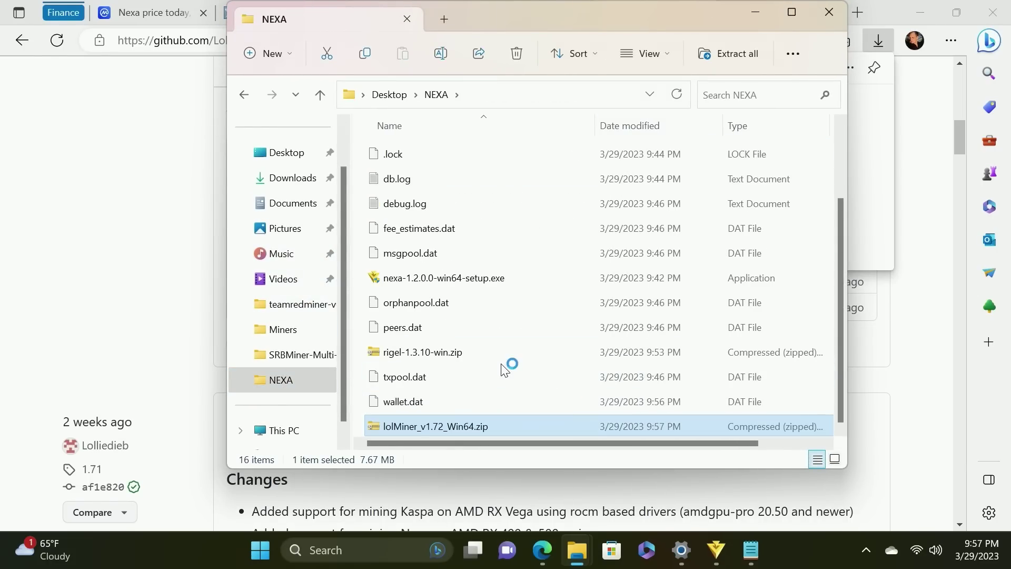
Extract lolMiner_v1.72_Win64.zip into its lolMiner_v1.72_Win64 folder
right_click(463, 425)
left_click(540, 195)
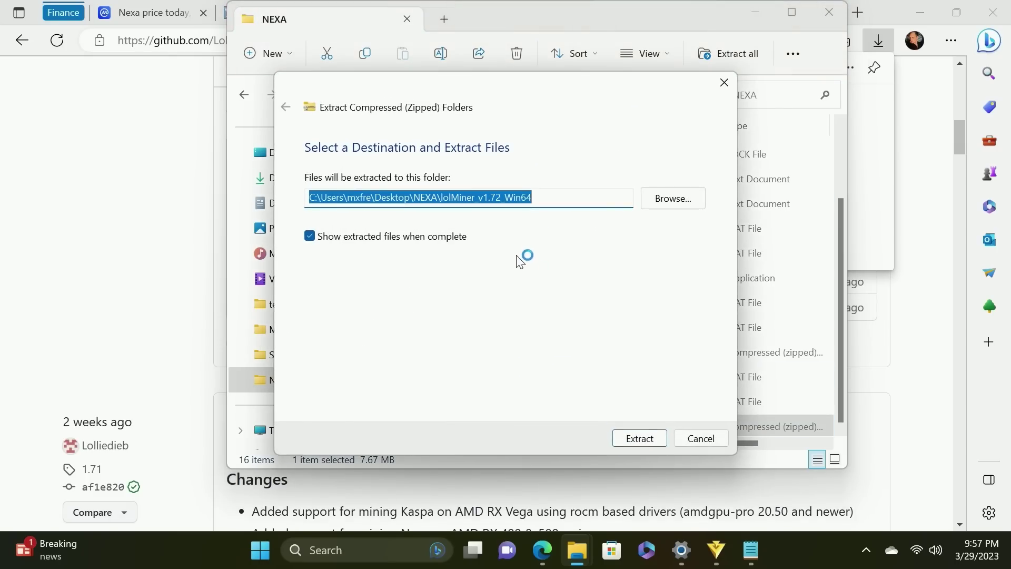
left_click(642, 434)
Open mine_nexa.bat from the 1.72 folder in Notepad, allowing the blocked file to open
double_click(440, 176)
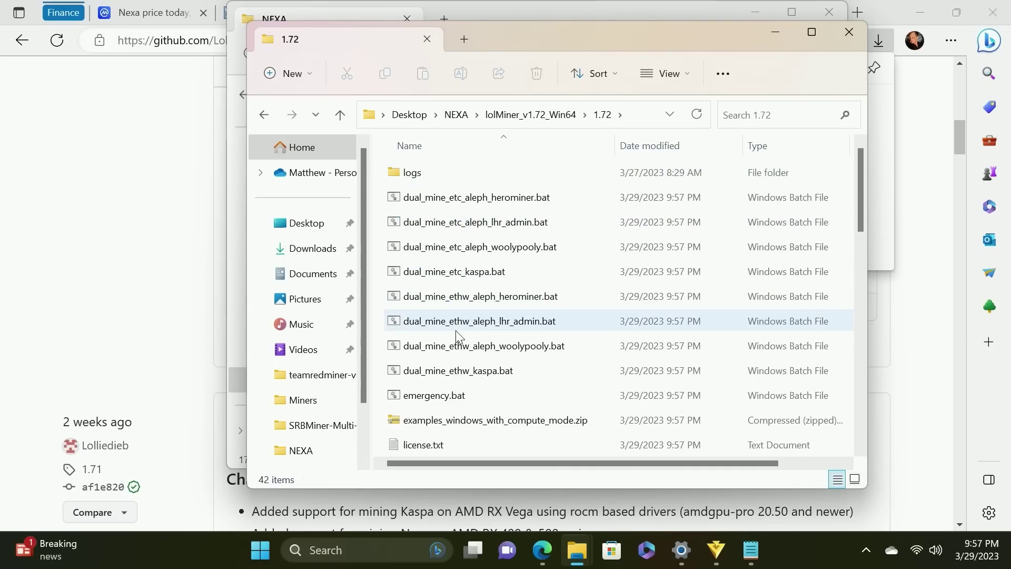
scroll(462, 316, "down", 1)
scroll(463, 315, "down", 6)
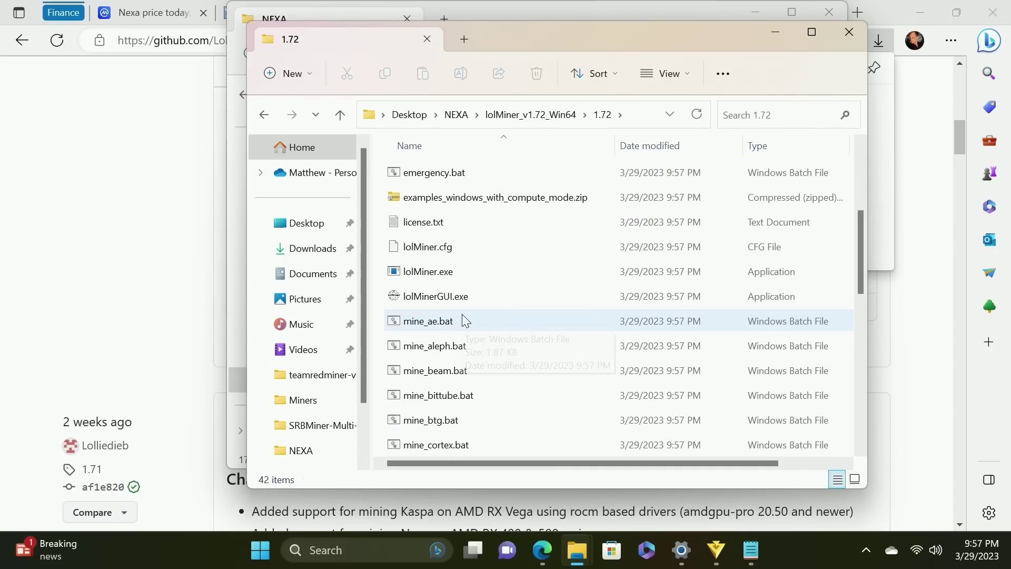
scroll(462, 319, "down", 2)
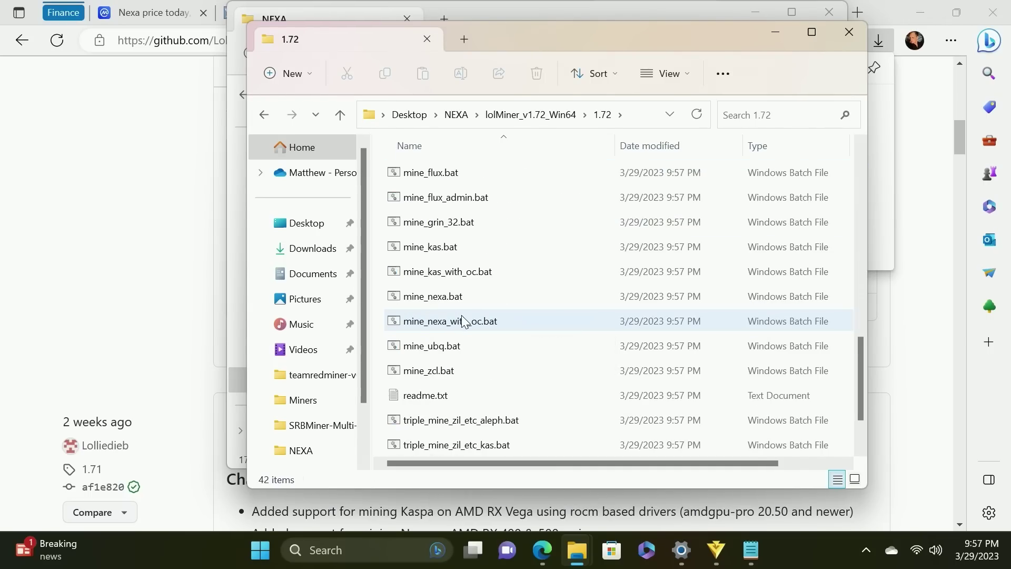
scroll(463, 318, "down", 1)
scroll(462, 319, "up", 1)
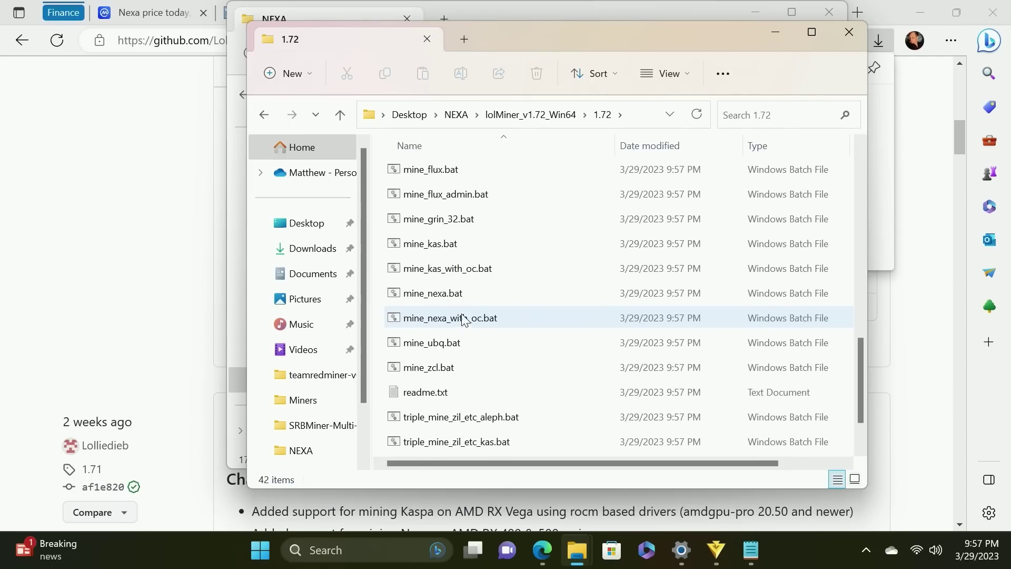
left_click(447, 294)
right_click(433, 302)
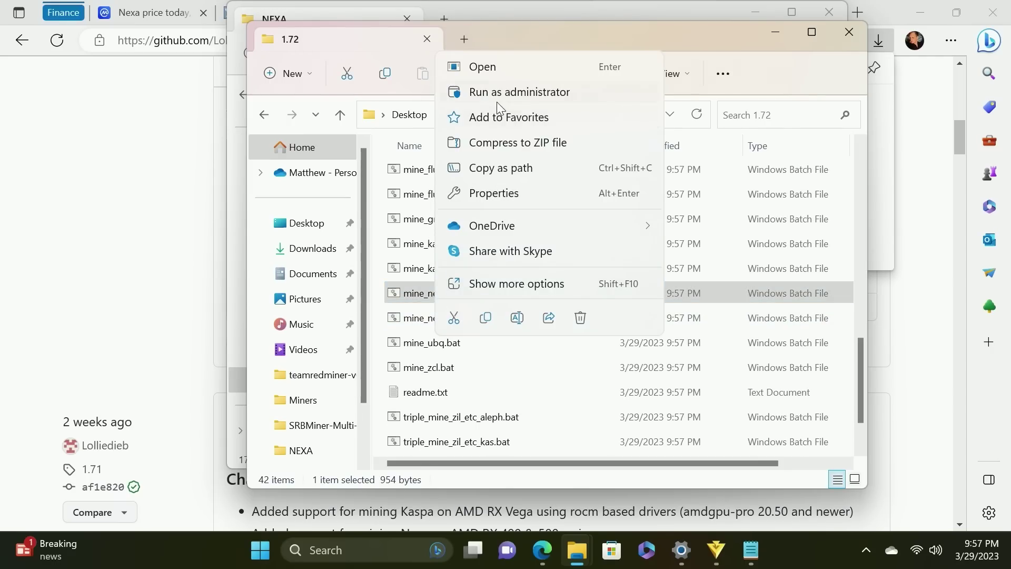
left_click(478, 285)
left_click(509, 180)
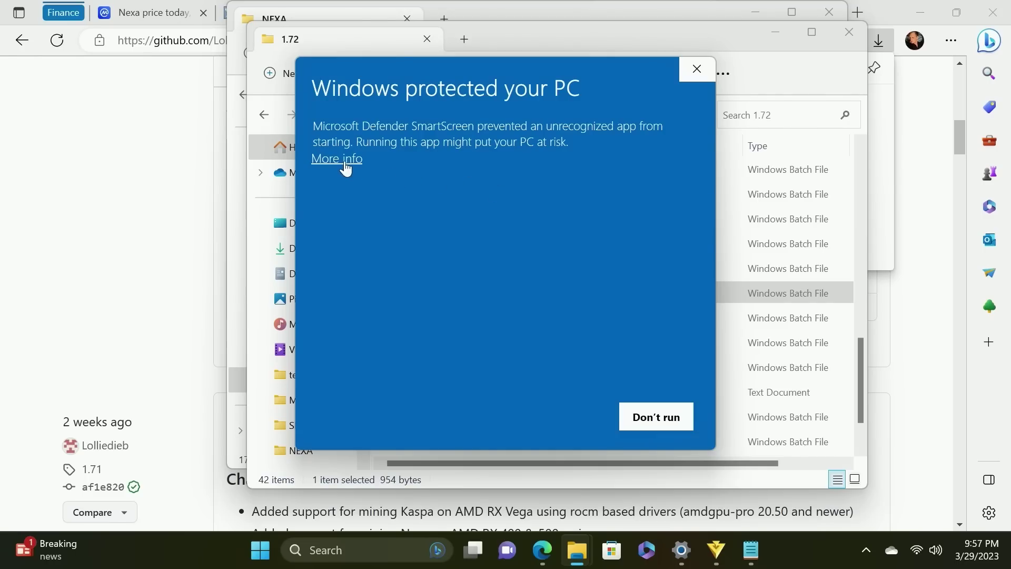
left_click(343, 160)
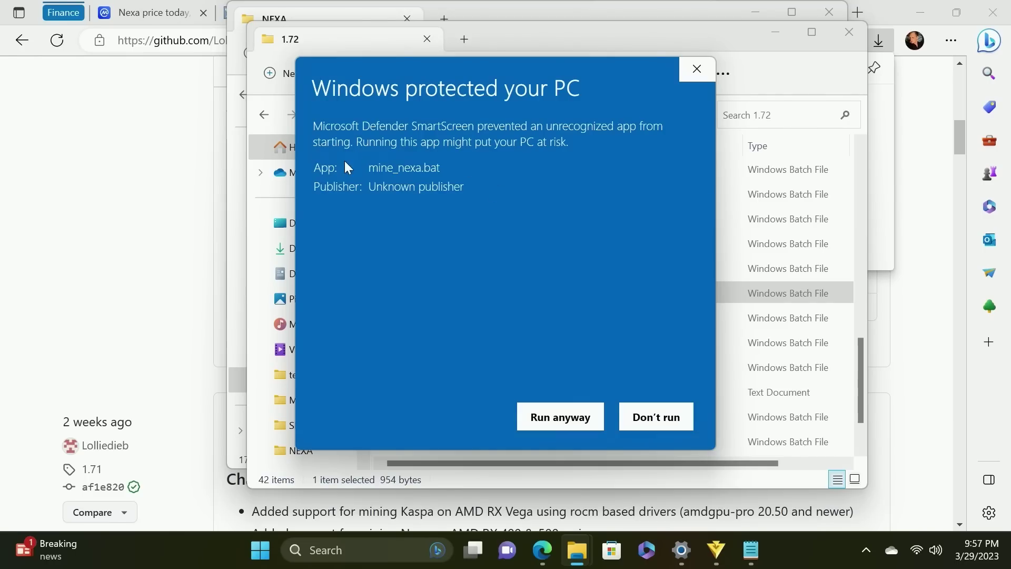
left_click(550, 419)
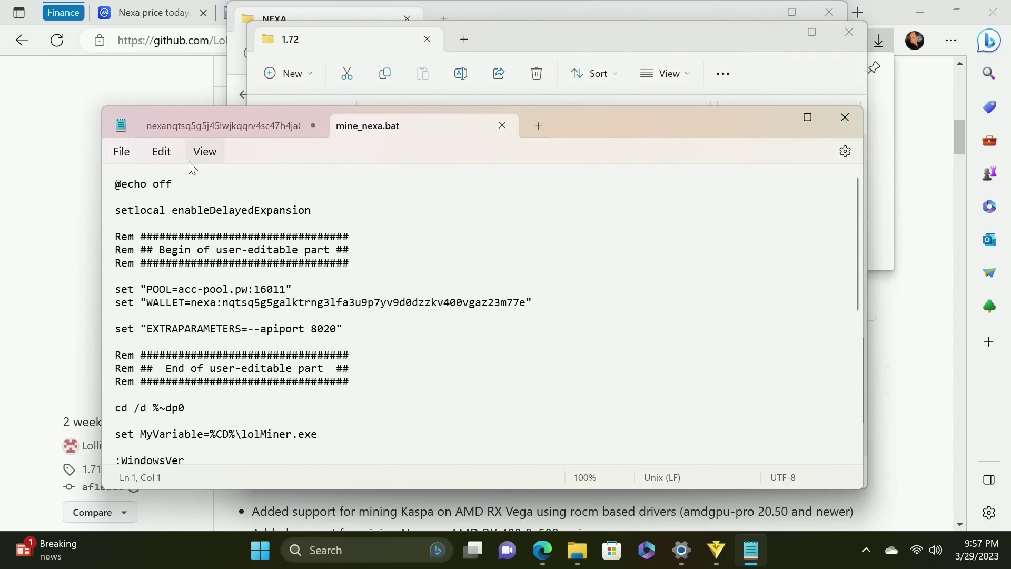
Replace the WALLET value in mine_nexa.bat with your own Nexa wallet address
left_click(197, 127)
right_click(377, 184)
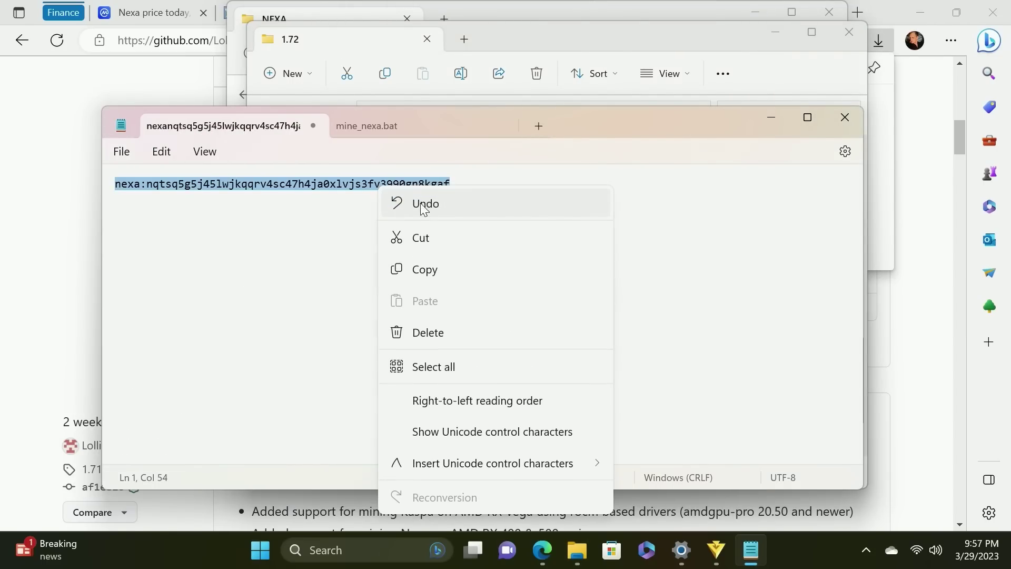
left_click(428, 267)
left_click(384, 127)
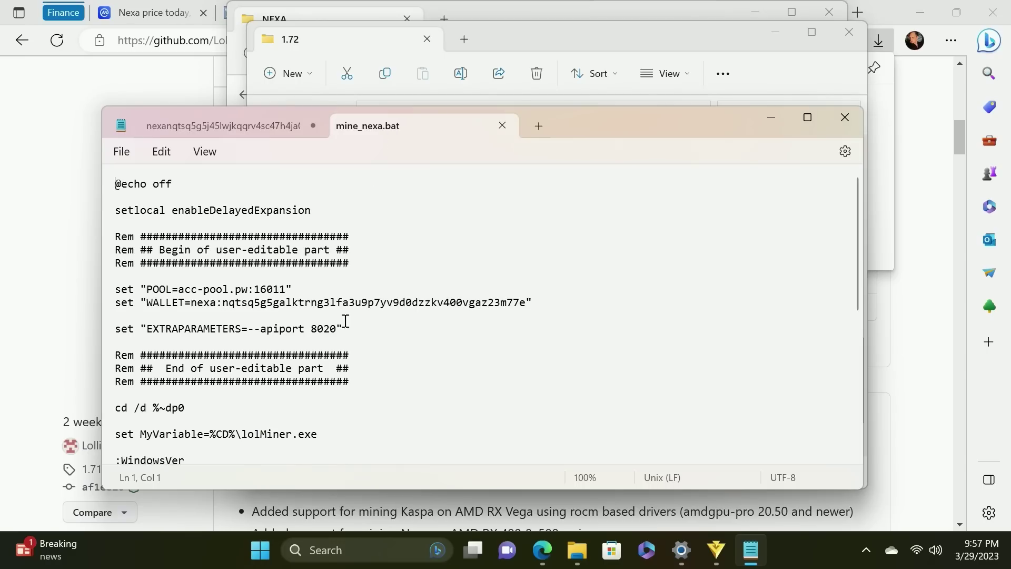
left_click_drag(524, 309, 194, 301)
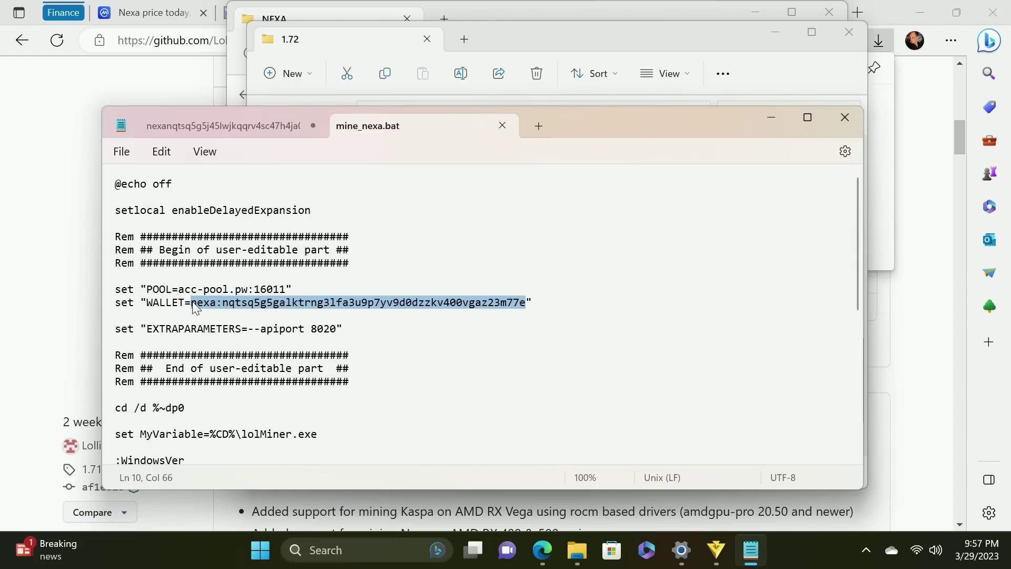
Replace POOL acc-pool.pw:16011 with the Vipor address usmw.vipor.net:5084, without the stratum+tcp:// prefix
left_click(258, 289)
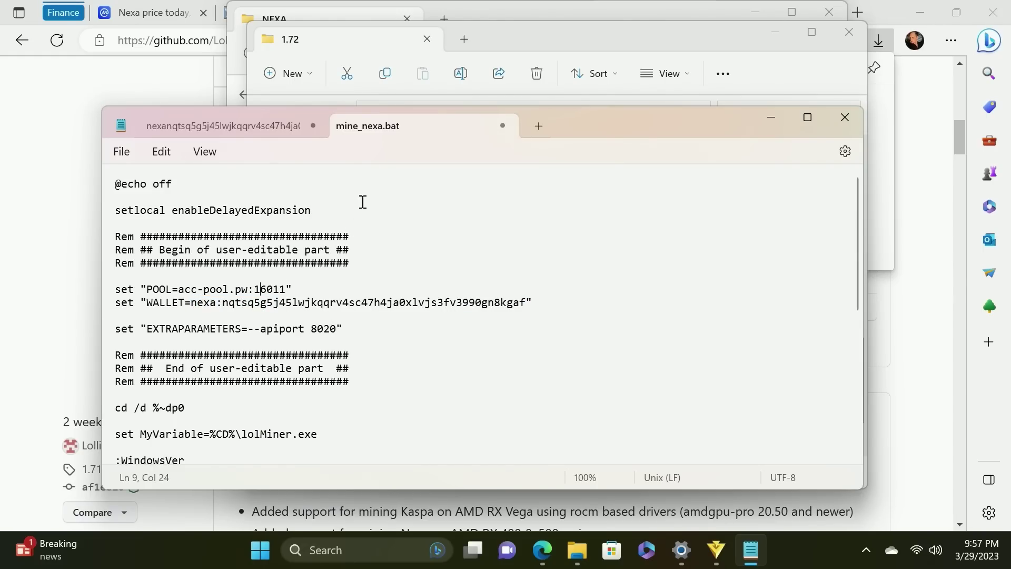
left_click(133, 87)
left_click(733, 14)
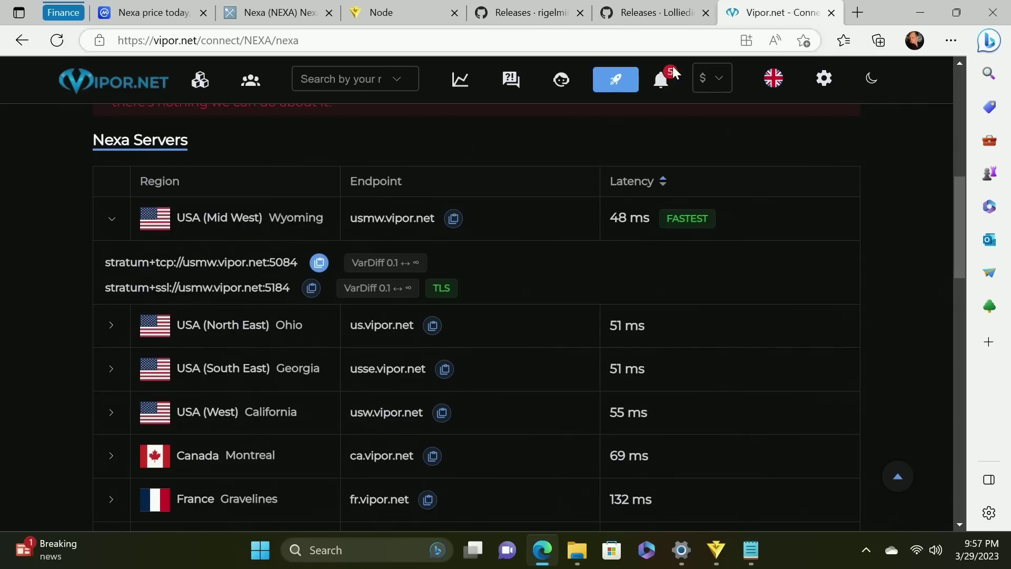
left_click(320, 264)
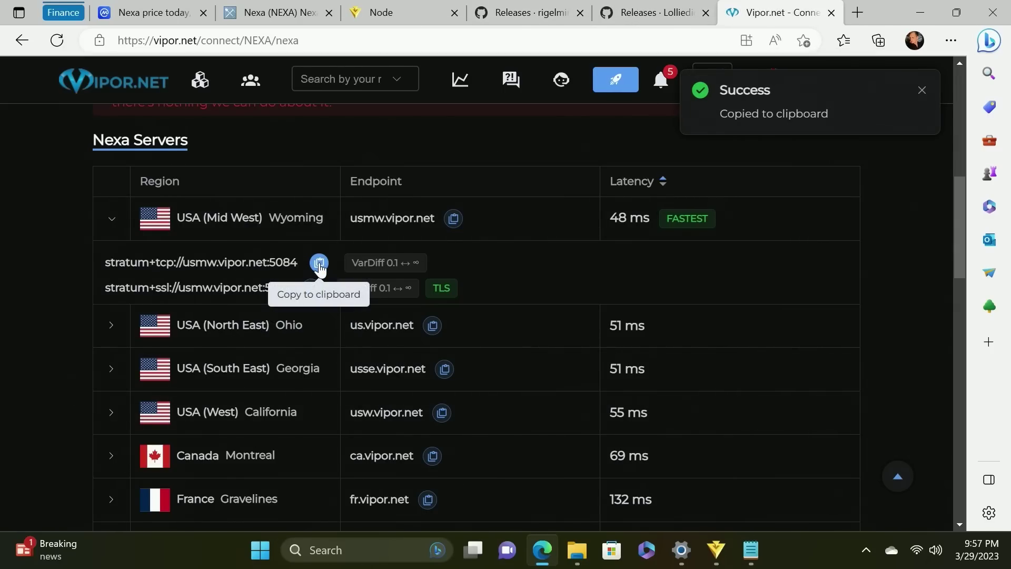
left_click(750, 549)
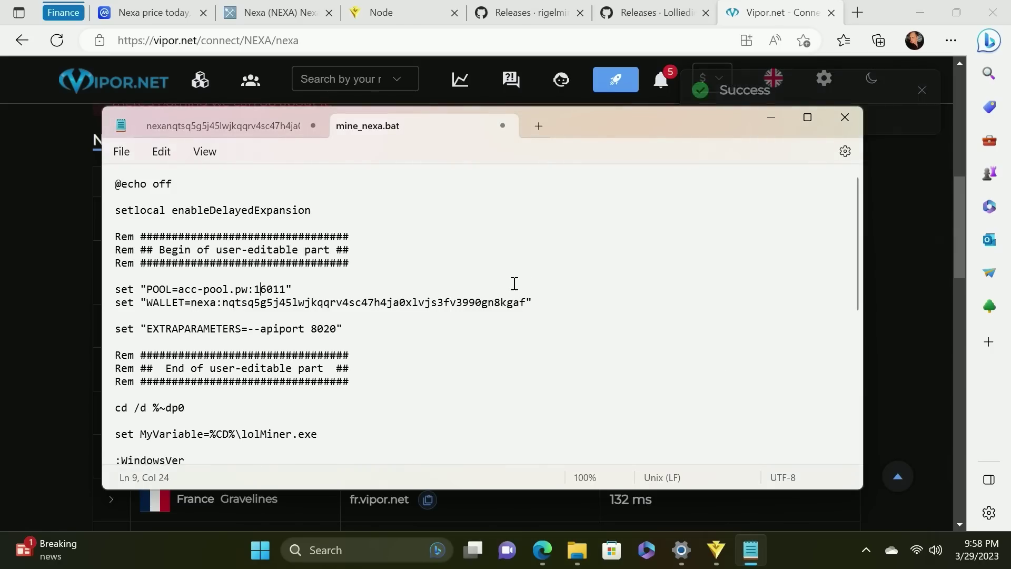
left_click_drag(285, 288, 182, 285)
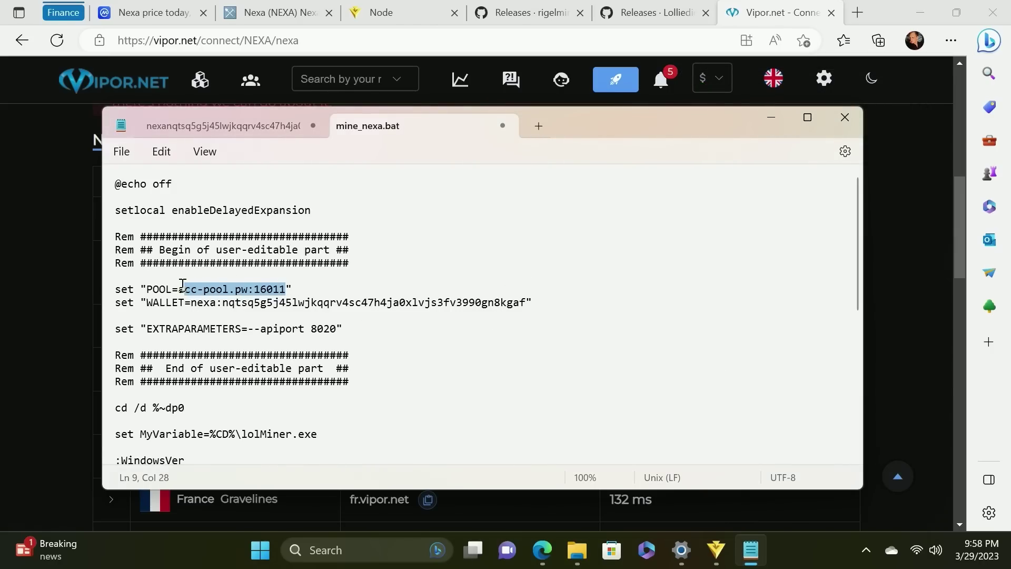
key("ctrl+v")
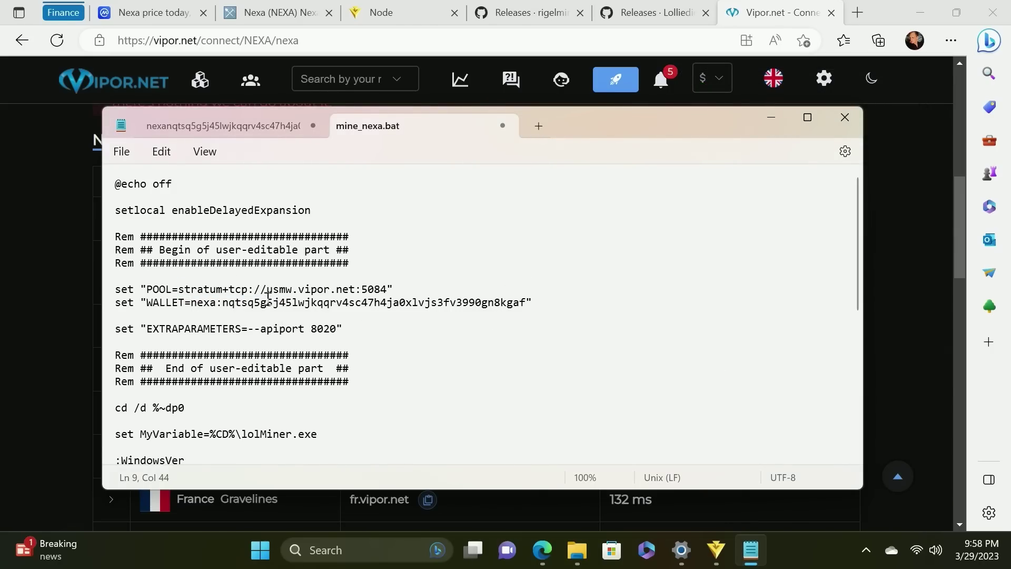
left_click_drag(264, 289, 185, 287)
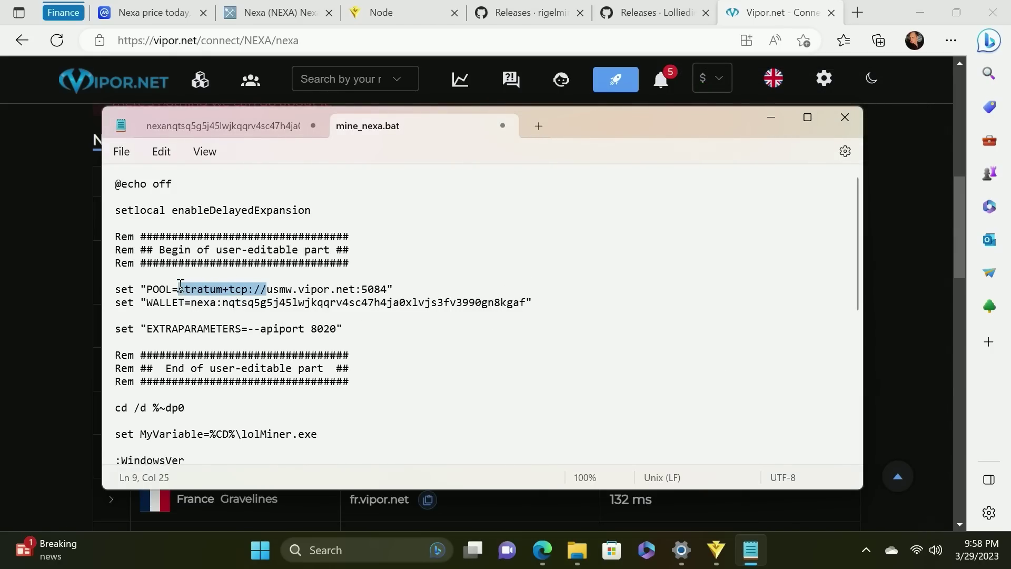
key("BackSpace")
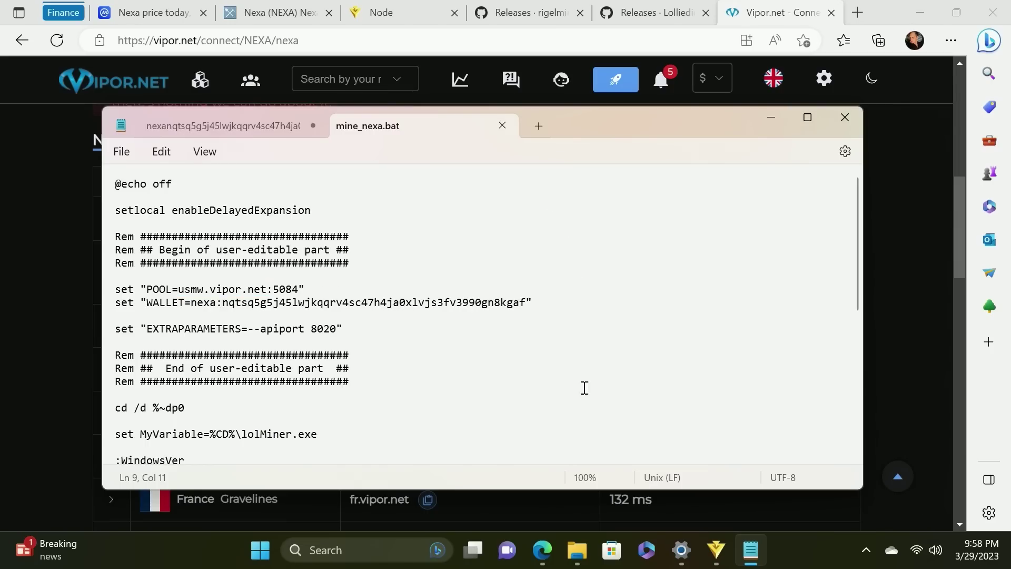
mouse_move(577, 550)
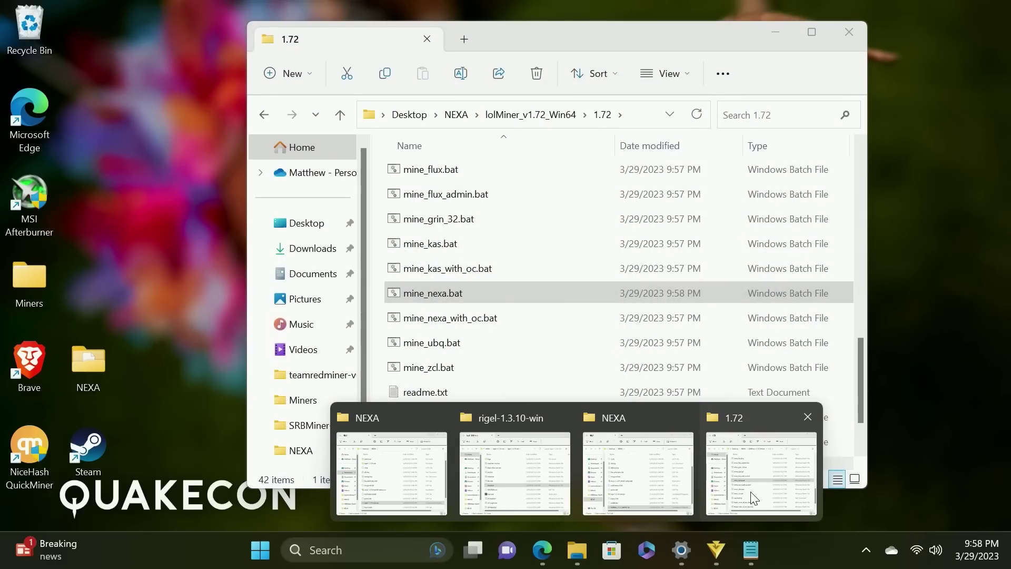
Start lolMiner via mine_nexa.bat, allow it through the firewall, and reposition its console
left_click(747, 485)
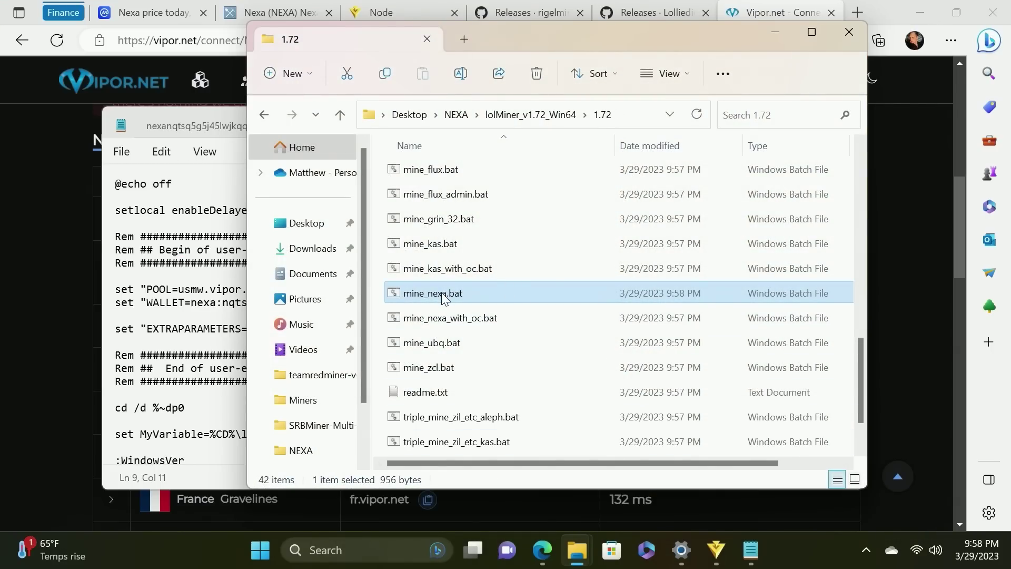
double_click(443, 295)
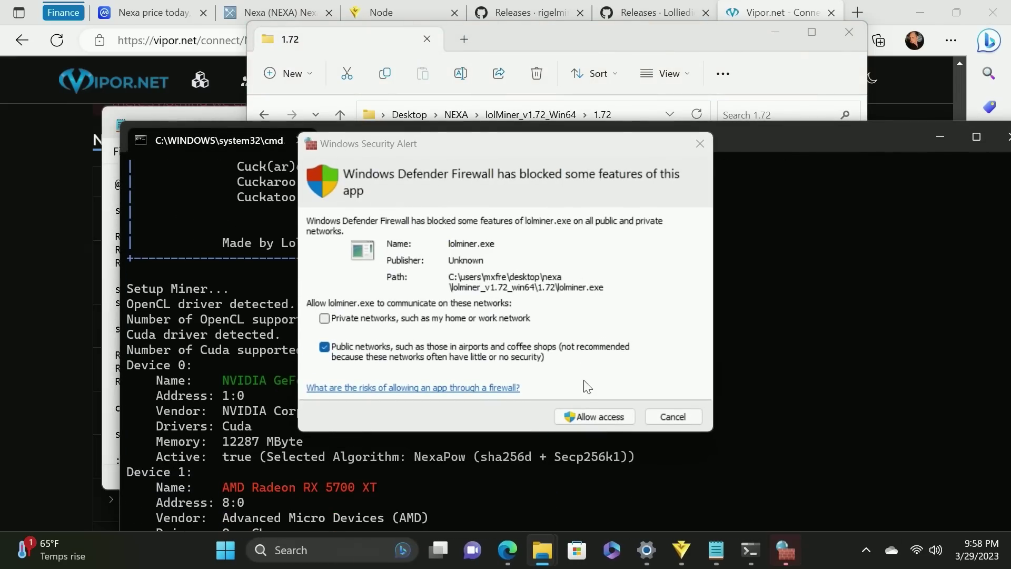
left_click(592, 419)
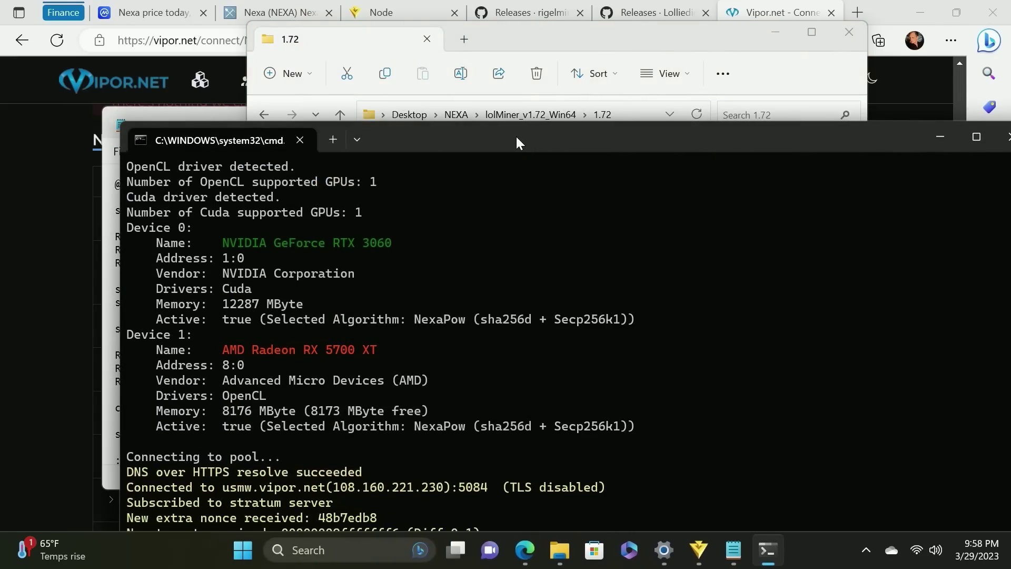
left_click_drag(516, 137, 463, 25)
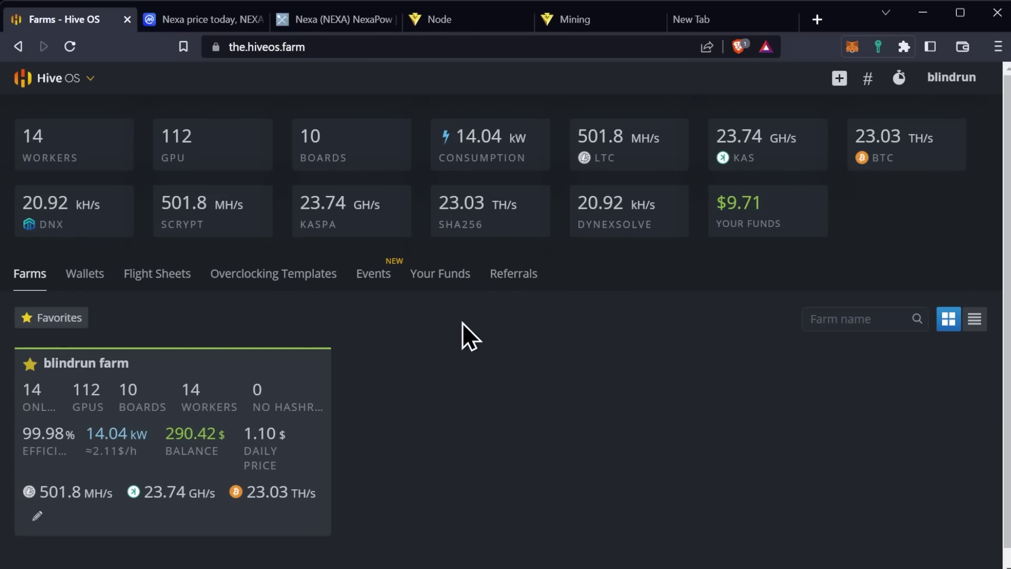
Start a new Hive OS flight sheet with NEXA as the coin
left_click(238, 389)
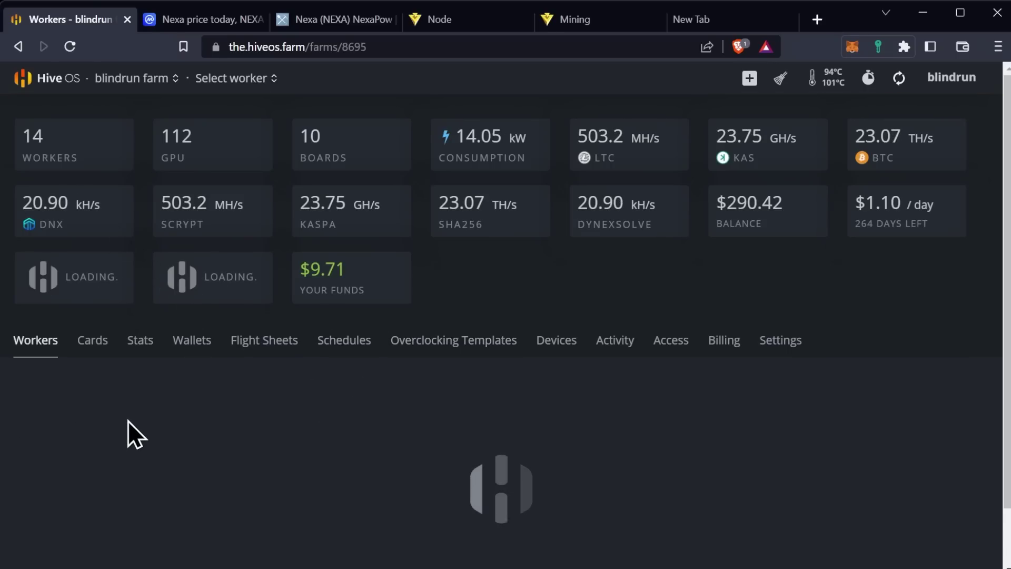
left_click(256, 348)
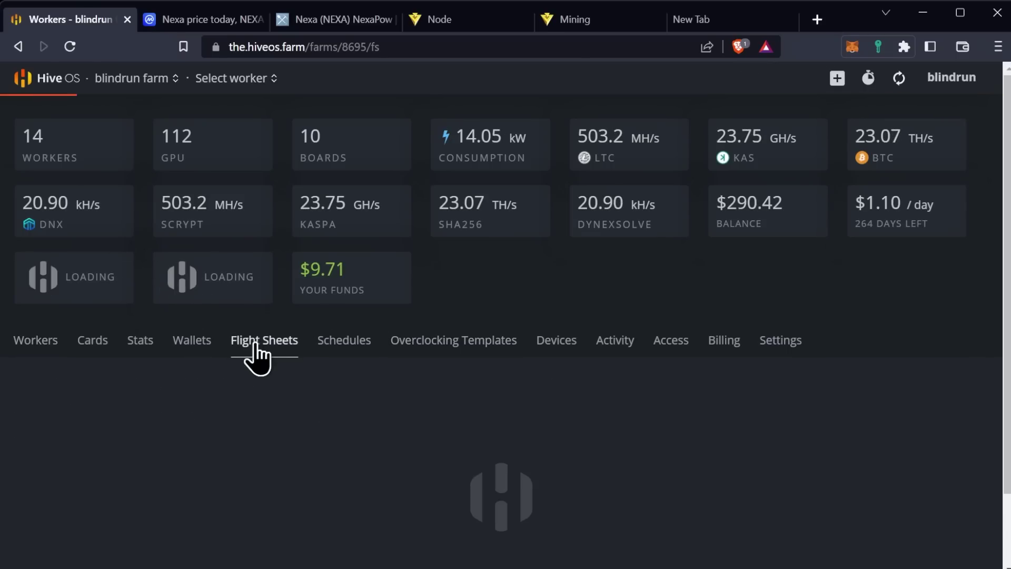
scroll(390, 348, "down", 3)
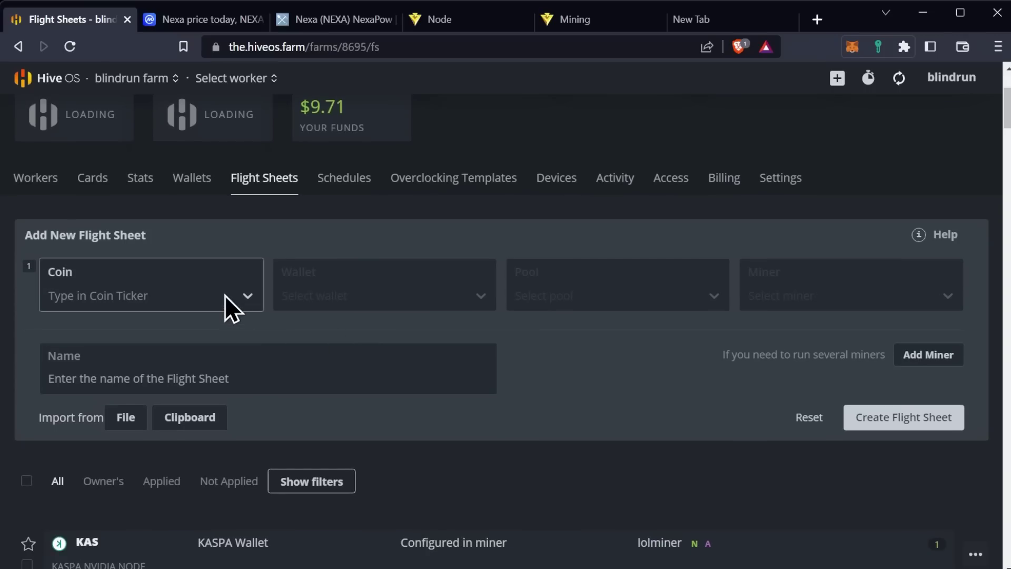
left_click(224, 295)
type("nex")
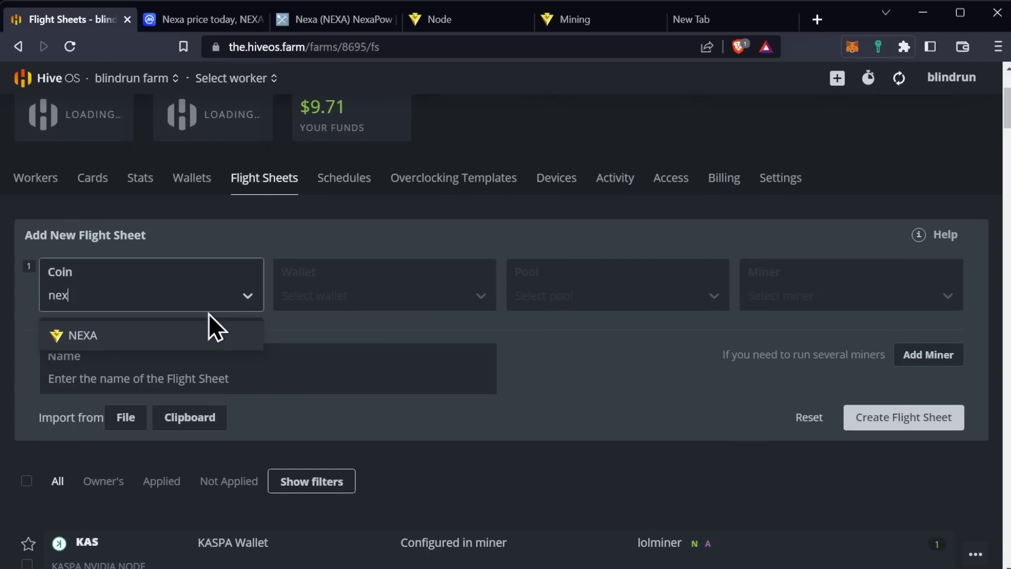
left_click(183, 323)
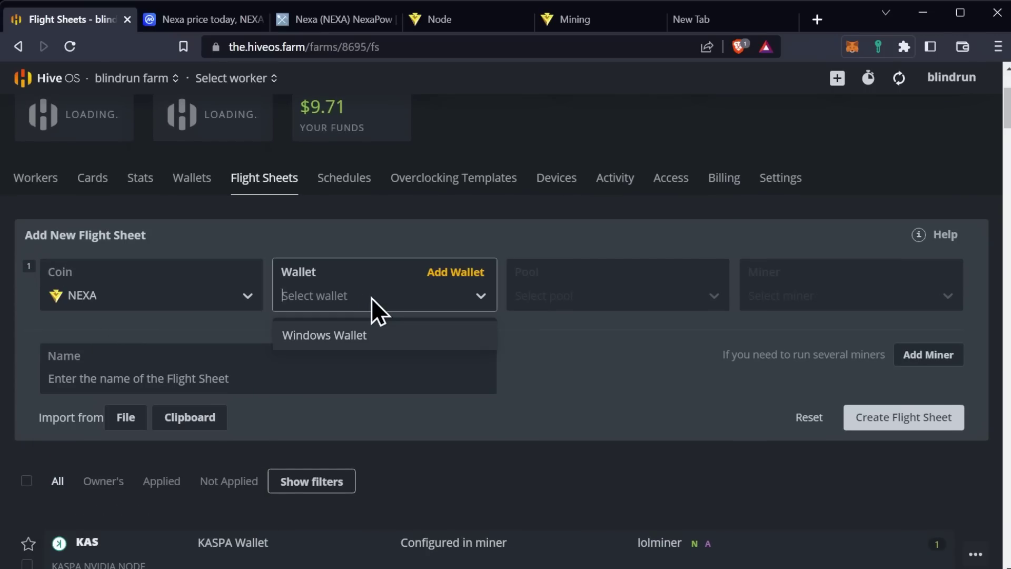
Cancel the new wallet form and set the flight sheet's wallet to Windows Wallet
left_click(456, 274)
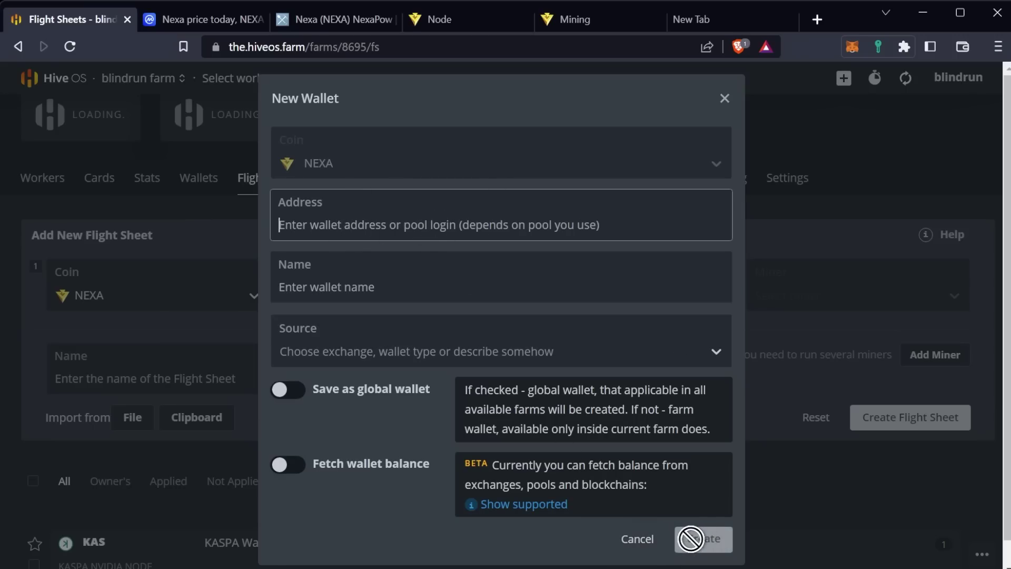
left_click(637, 538)
left_click(379, 295)
left_click(351, 332)
left_click(587, 302)
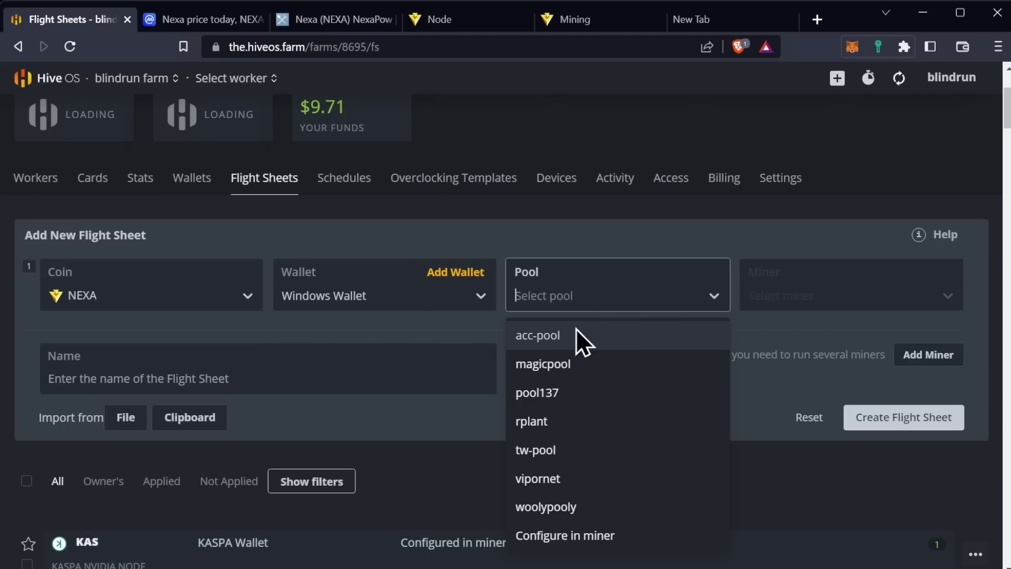
Apply vipornet as the pool with USA (Mid West) and USA (West) servers, dropping USA (North East)
left_click(570, 479)
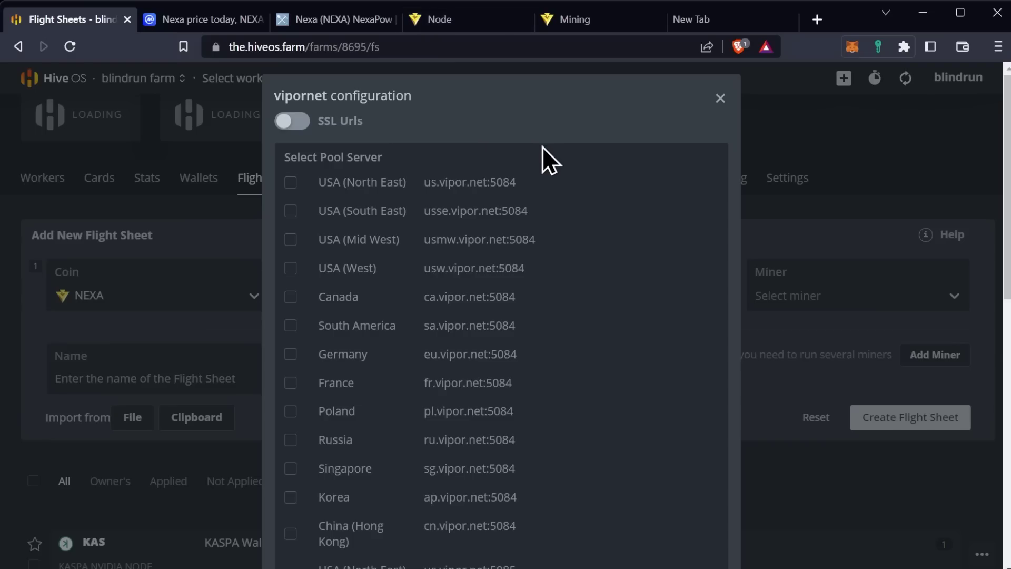
left_click(290, 182)
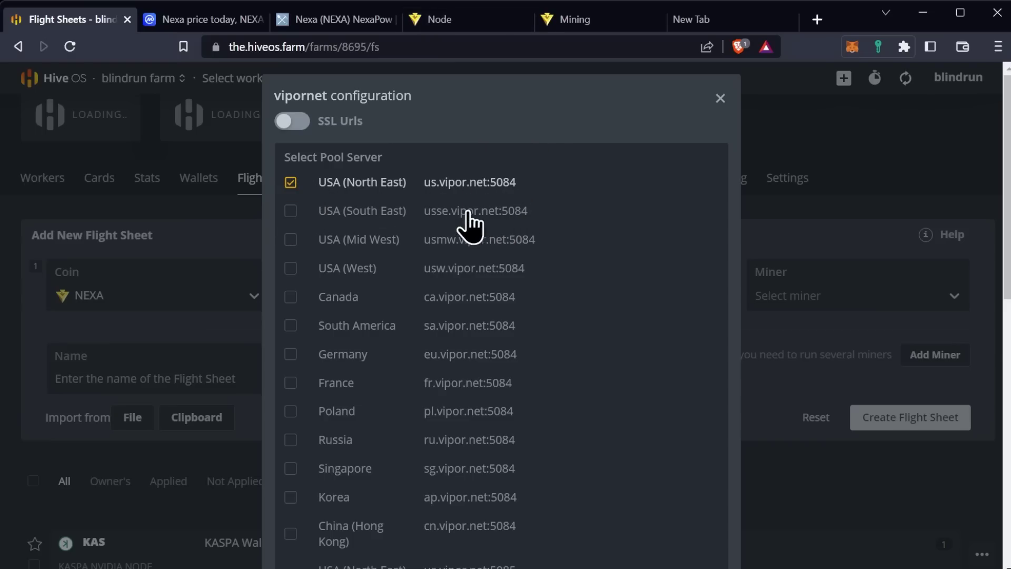
left_click(290, 240)
left_click(290, 183)
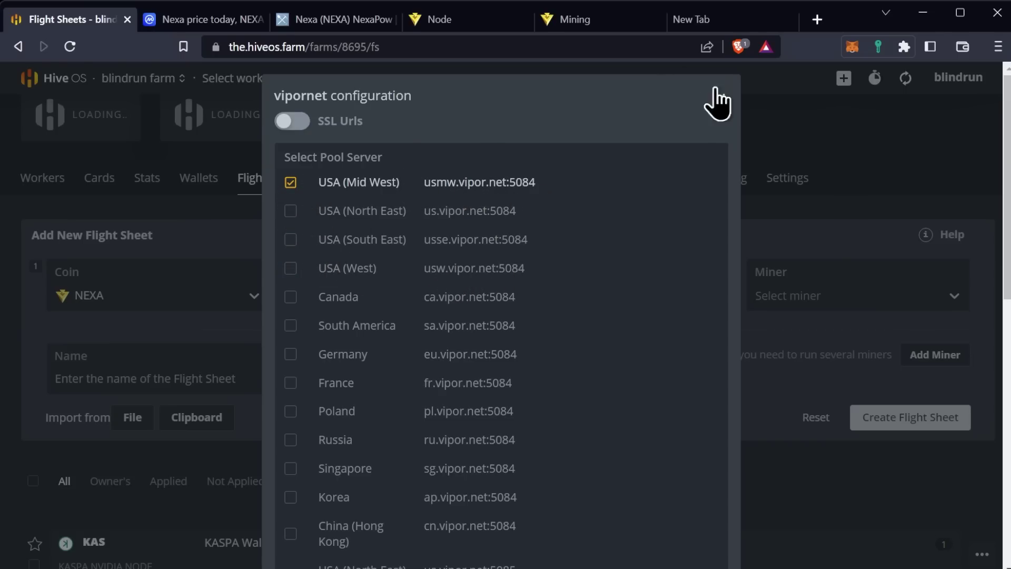
left_click(290, 268)
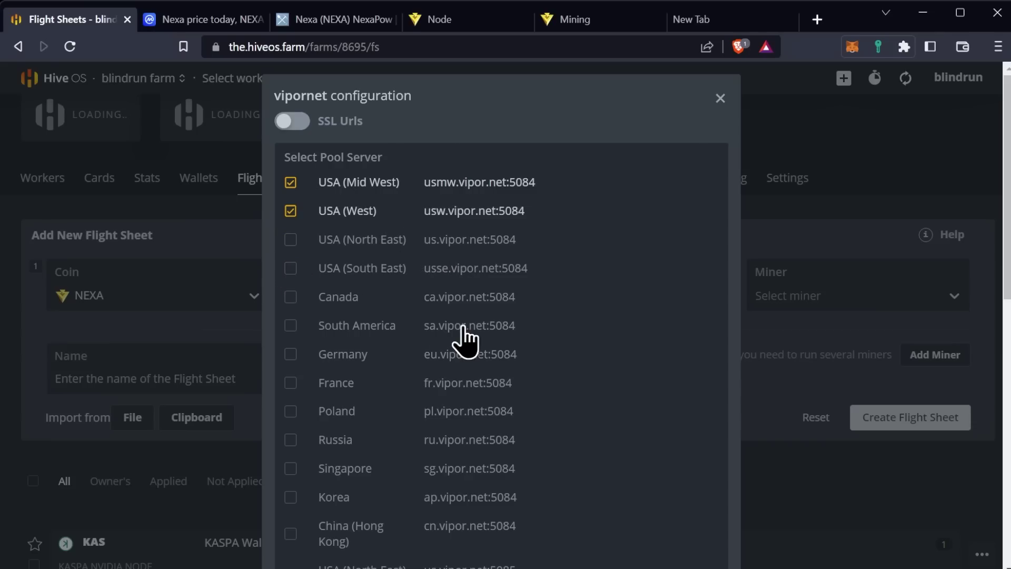
scroll(457, 213, "down", 10)
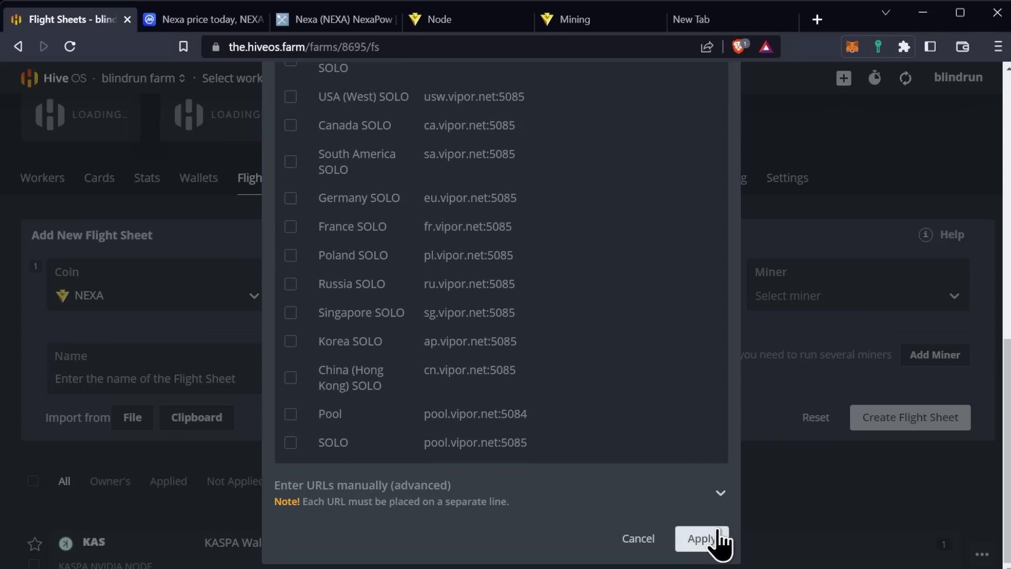
left_click(716, 545)
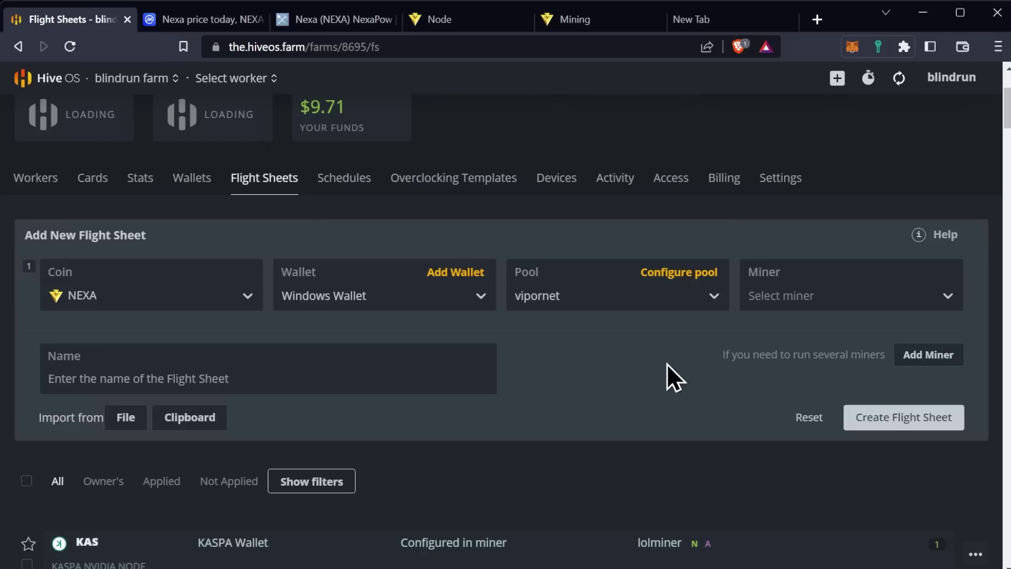
Choose lolMiner as the miner, name the flight sheet 'amd nexa', and create it
left_click(802, 301)
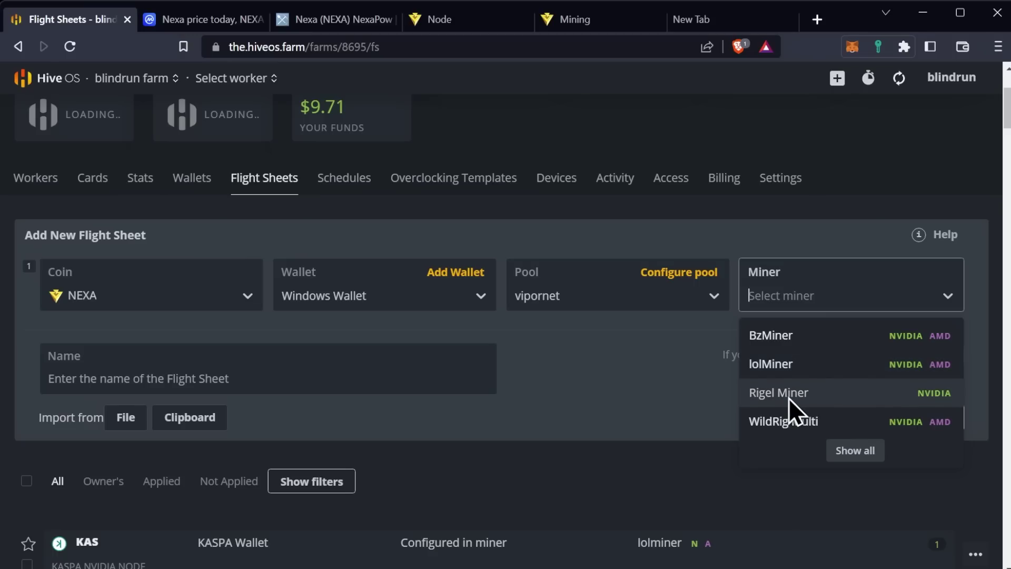
left_click(786, 362)
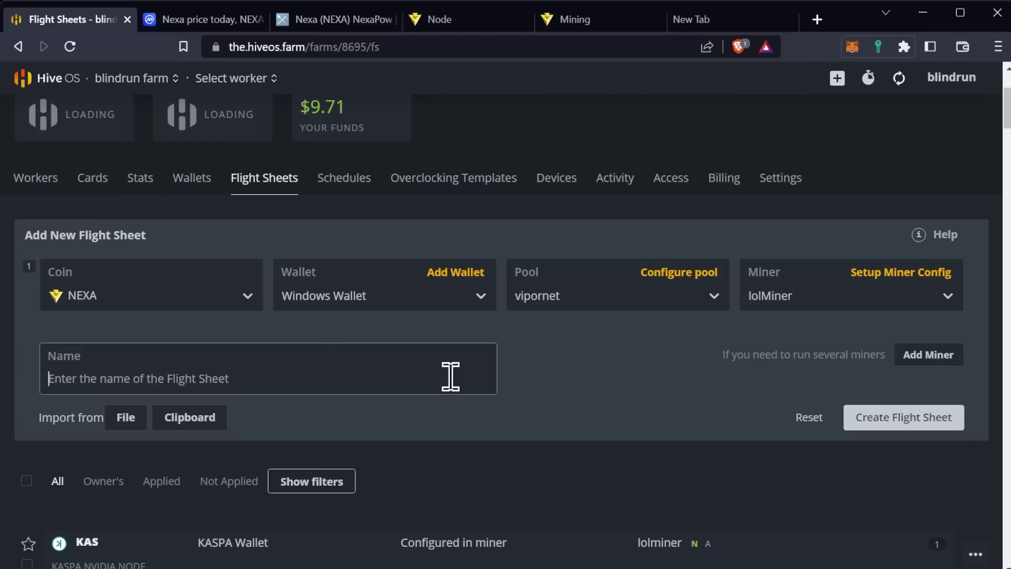
type("amd nexa")
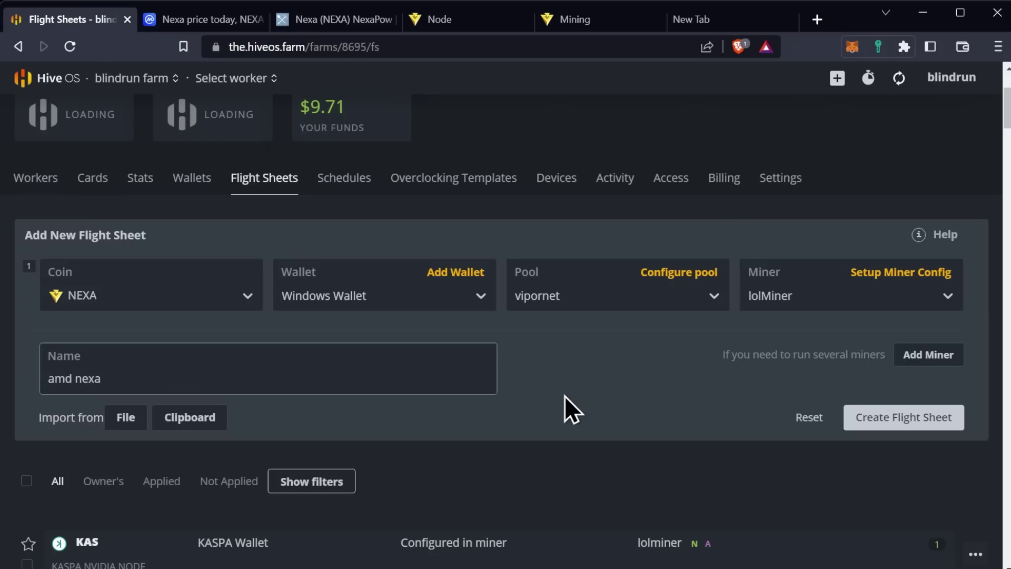
left_click(894, 427)
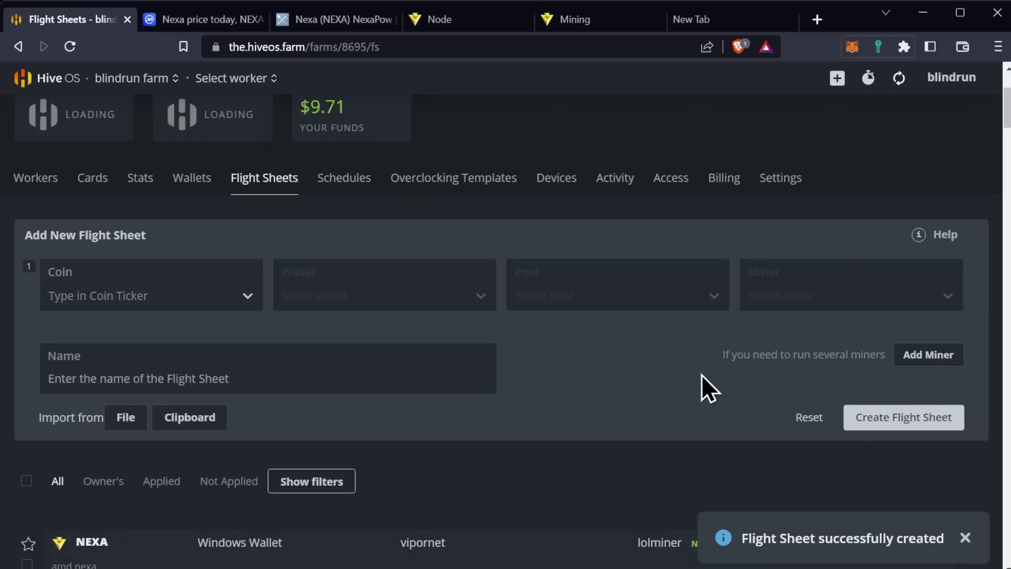
scroll(684, 375, "down", 6)
scroll(609, 368, "up", 9)
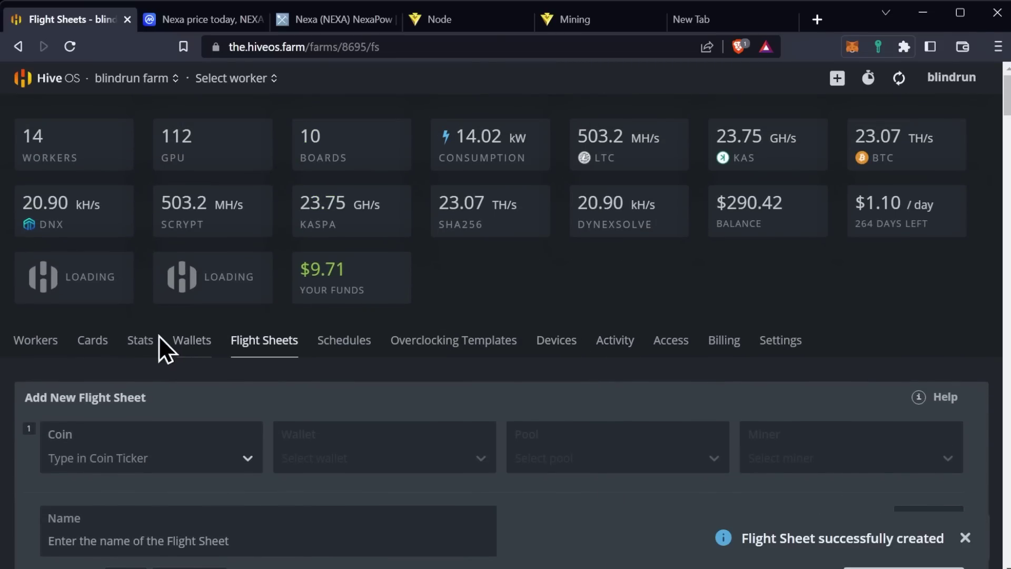
In the Workers list, select the SOAT-RX5700-02 and SOAT-RX5600XT workers
left_click(40, 341)
scroll(383, 372, "down", 3)
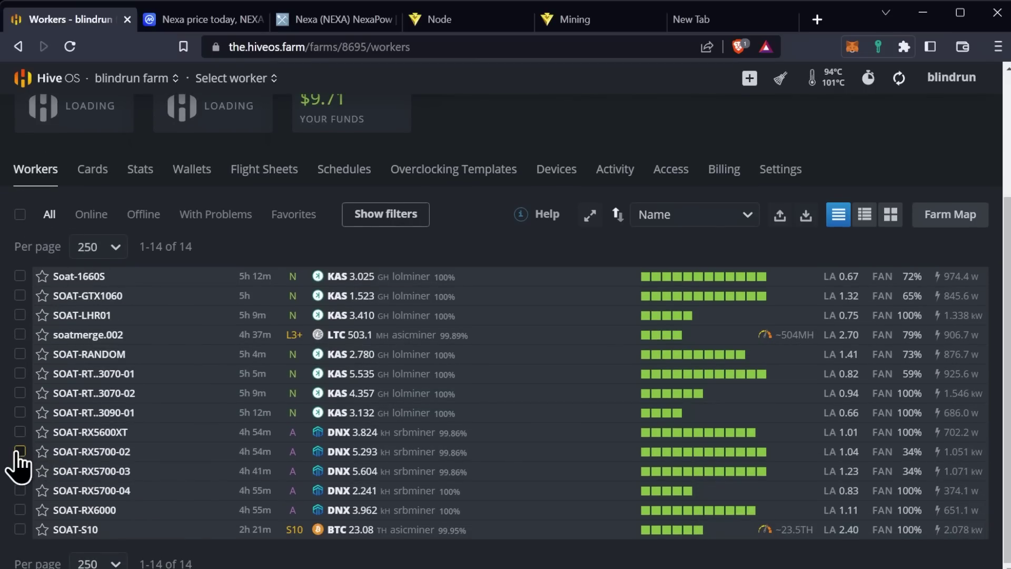
left_click(20, 451)
left_click(20, 468)
left_click(19, 452)
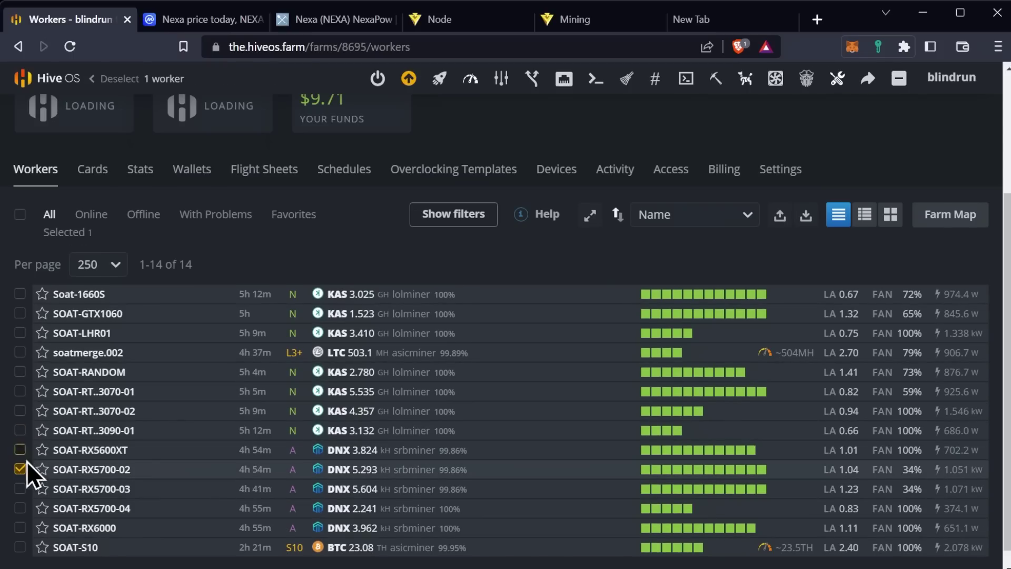
left_click(20, 449)
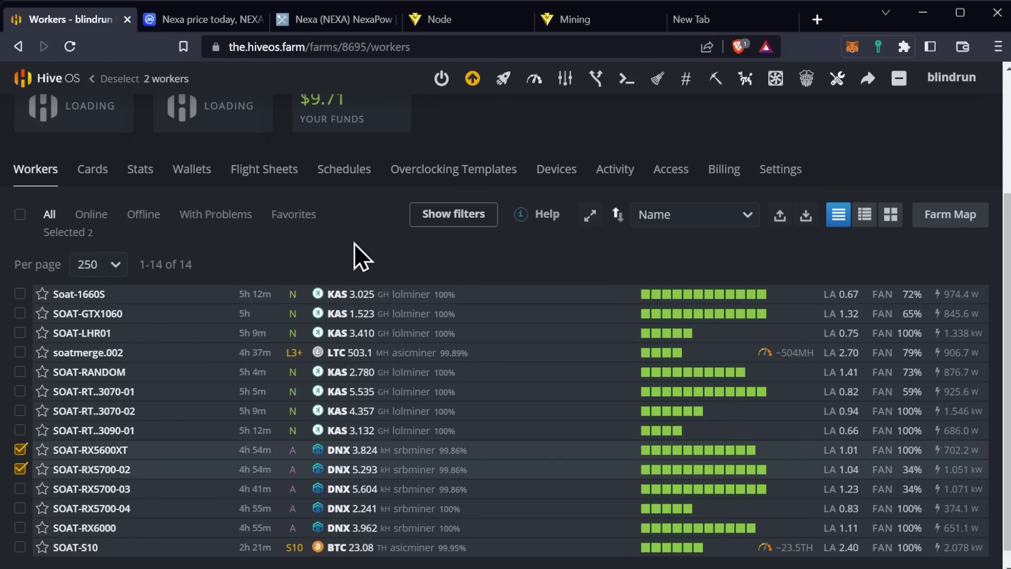
Filter the bulk flight sheet choices to NEXA, then deselect SOAT-RX5700-02
left_click(504, 81)
scroll(829, 239, "down", 3)
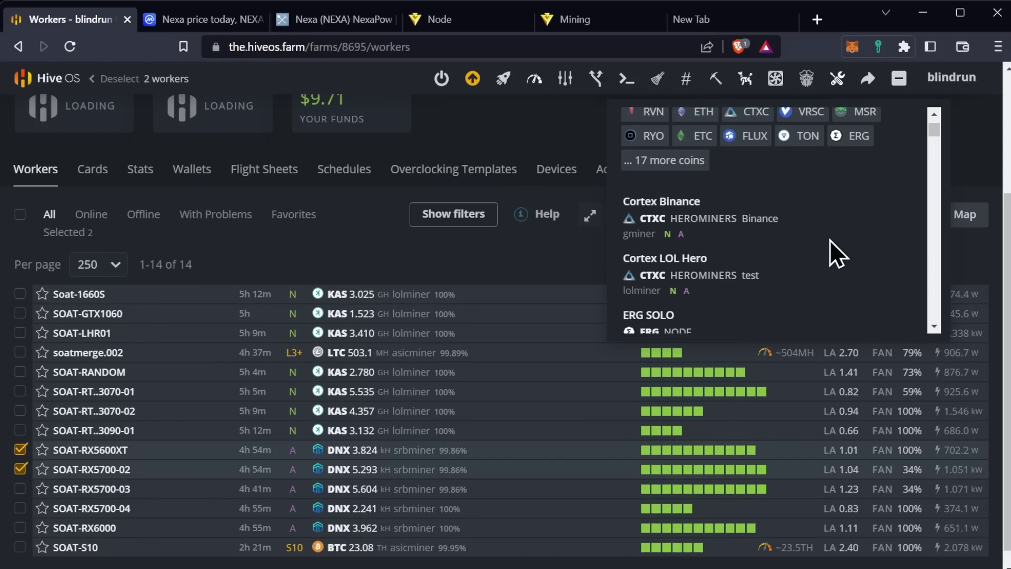
scroll(776, 235, "up", 3)
left_click(685, 243)
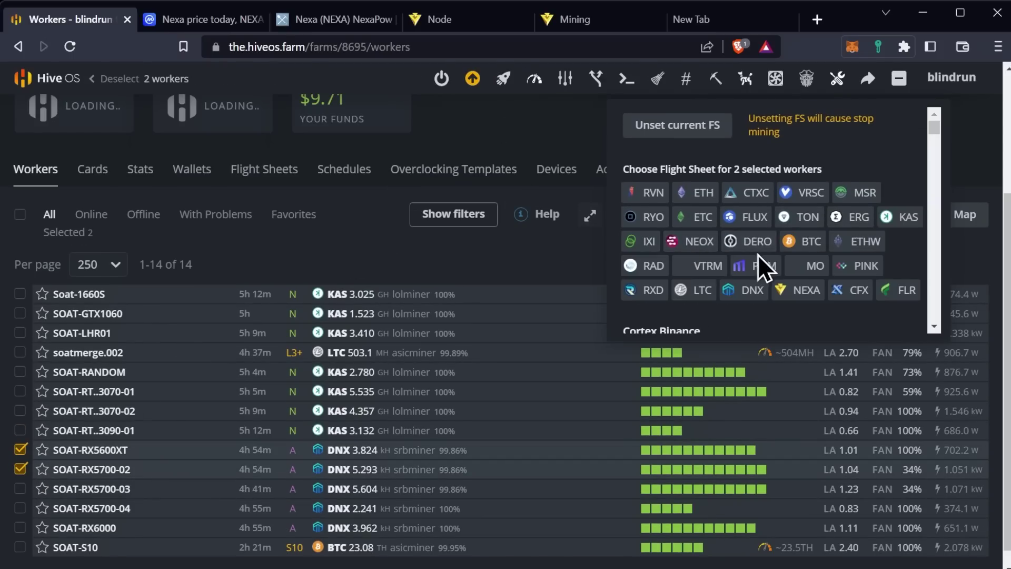
left_click(803, 290)
scroll(806, 244, "down", 3)
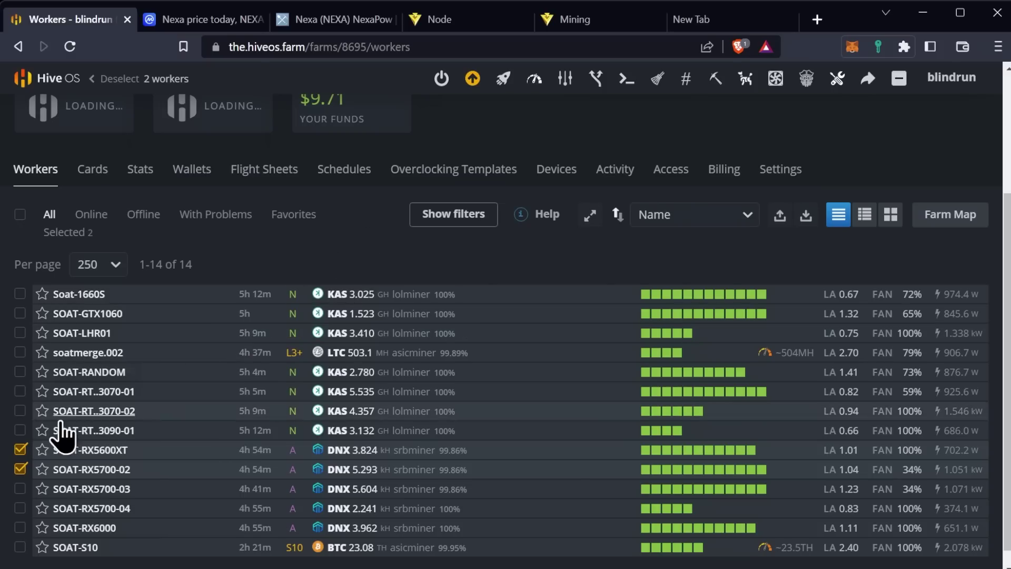
left_click(20, 468)
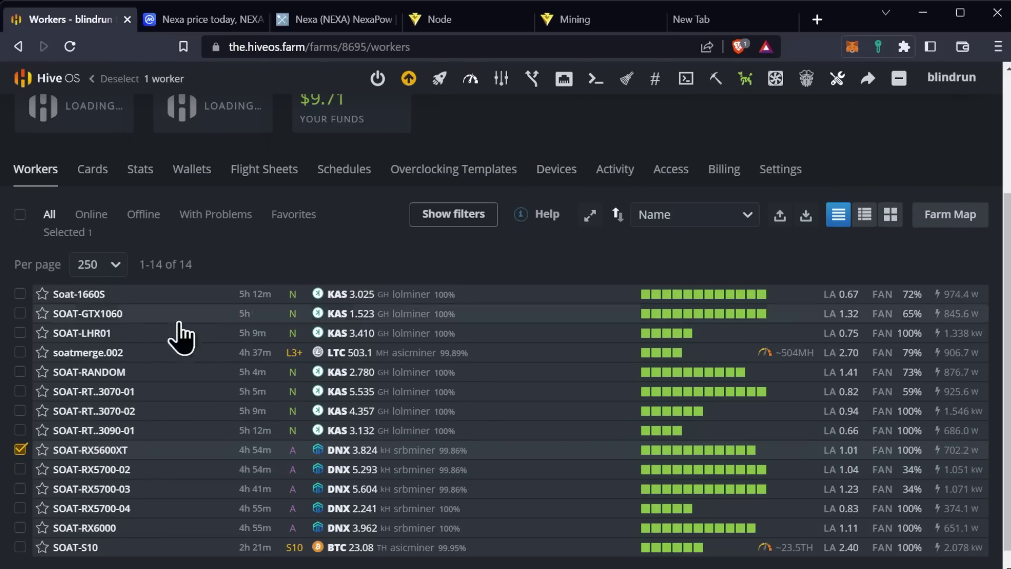
On SOAT-RX5600XT's Flight Sheet tab, filter to NEXA and apply the amd nexa sheet
left_click(98, 450)
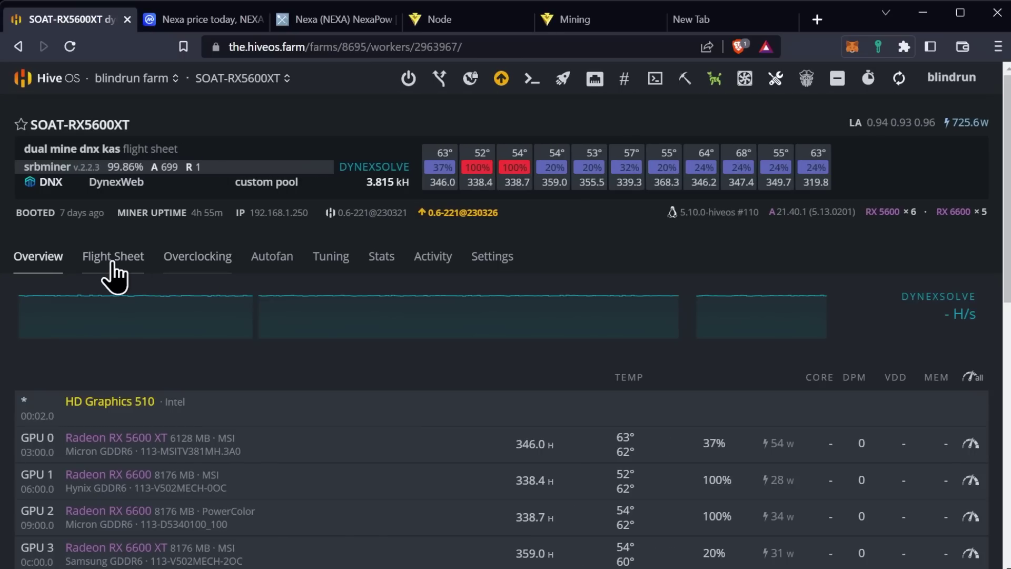
left_click(112, 263)
scroll(466, 313, "down", 6)
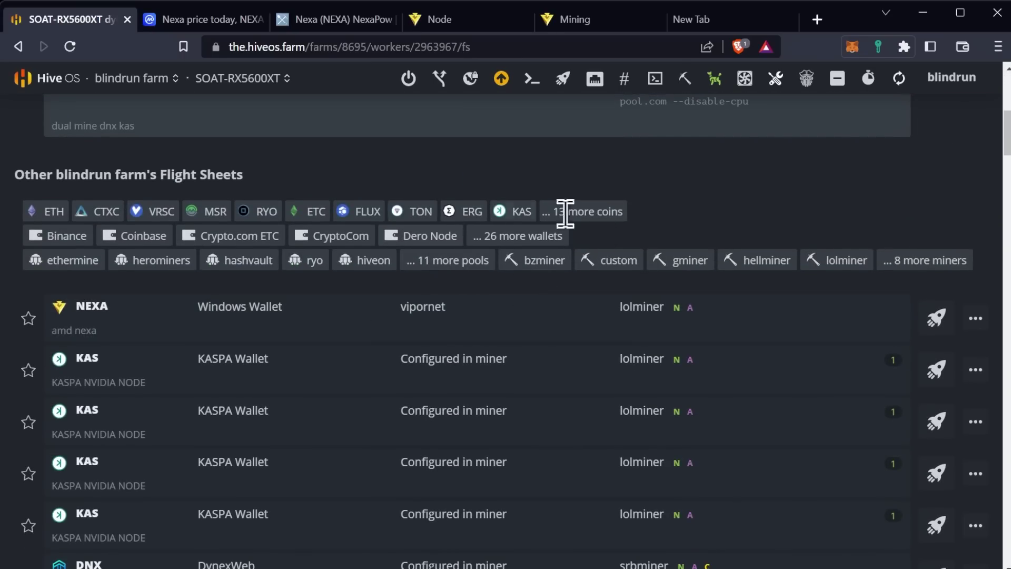
left_click(585, 214)
left_click(241, 234)
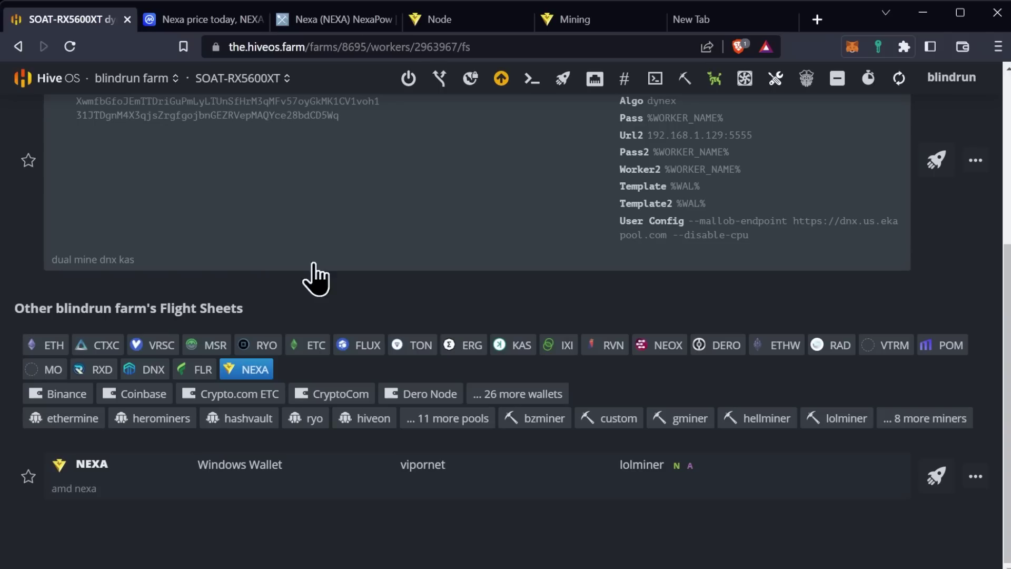
left_click(937, 476)
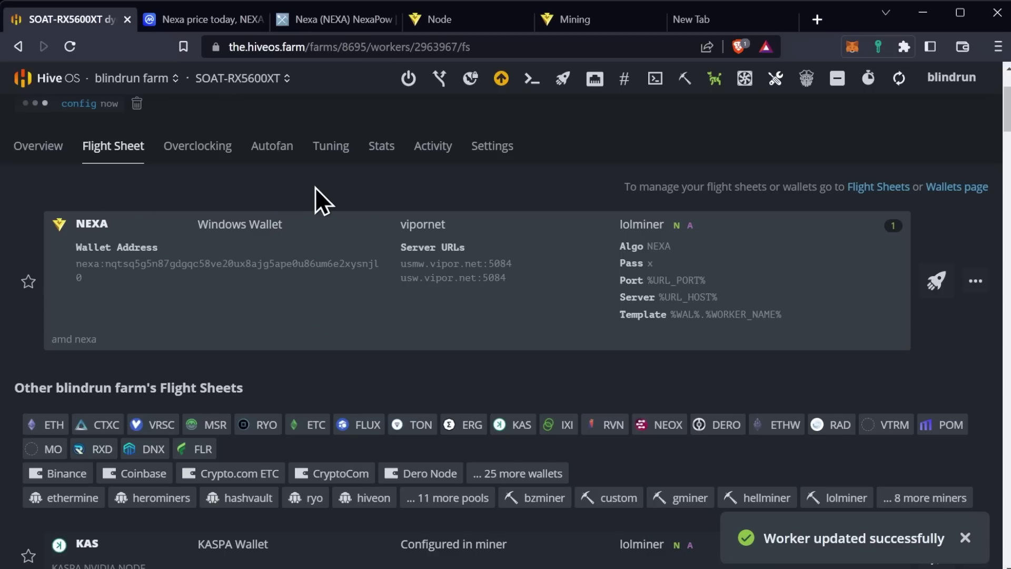
Start a Hive Shell on SOAT-RX5600XT and open its web link in a new tab
left_click(655, 82)
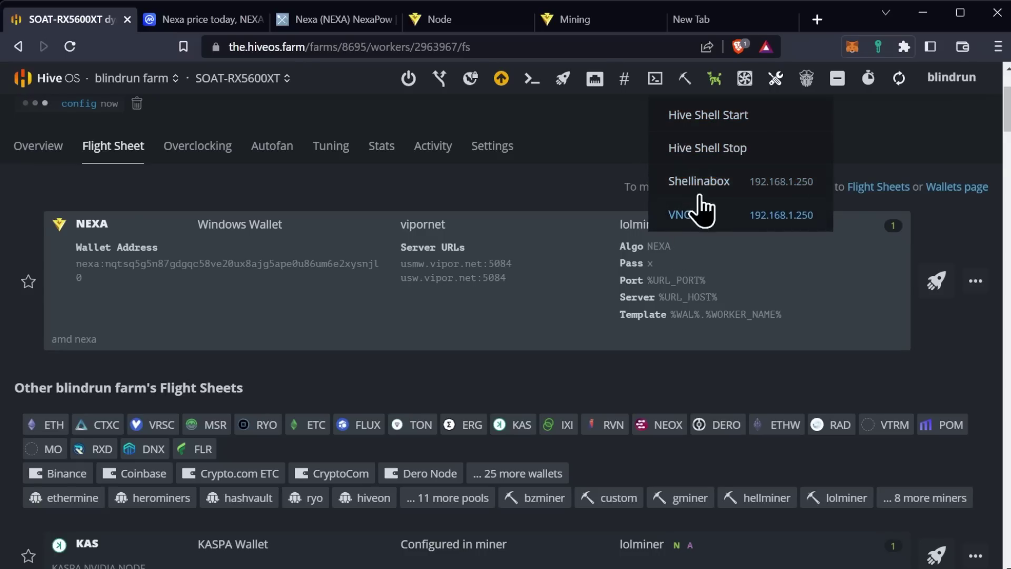
left_click(704, 119)
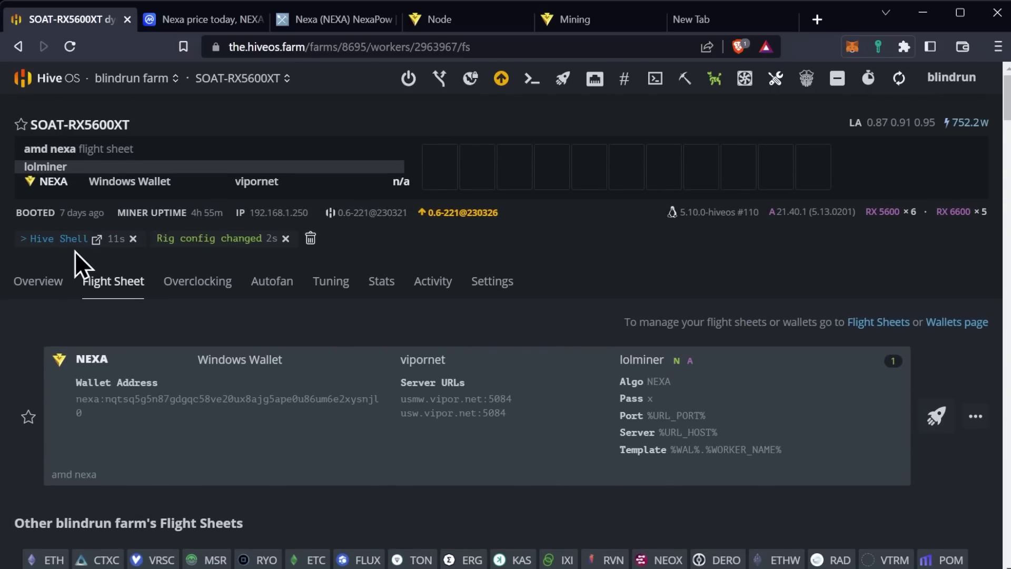
left_click(65, 245)
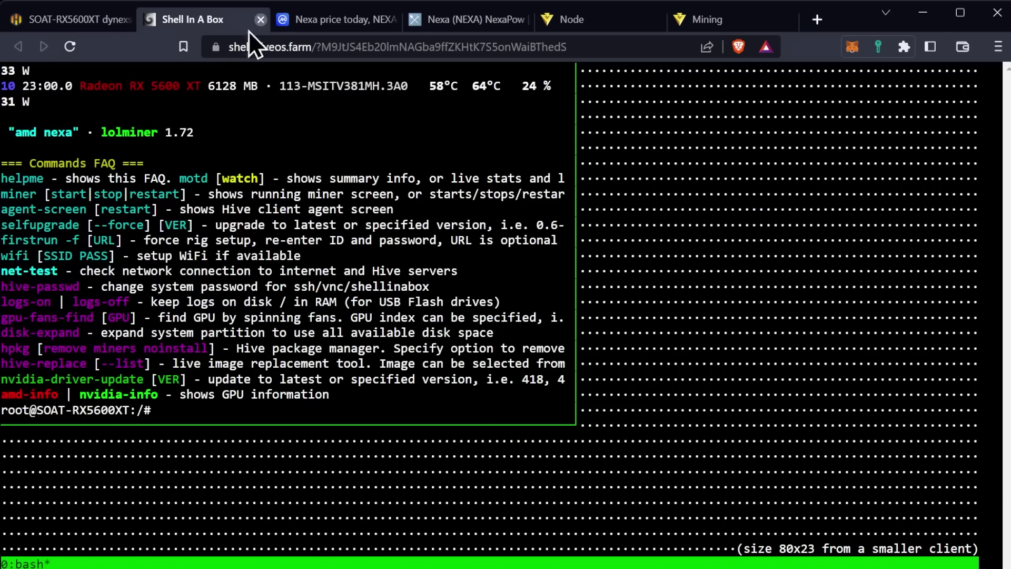
Recheck the remote shell web link, then close the Hive Shell info dialog on SOAT-RX5600XT's page
left_click(260, 19)
left_click(71, 19)
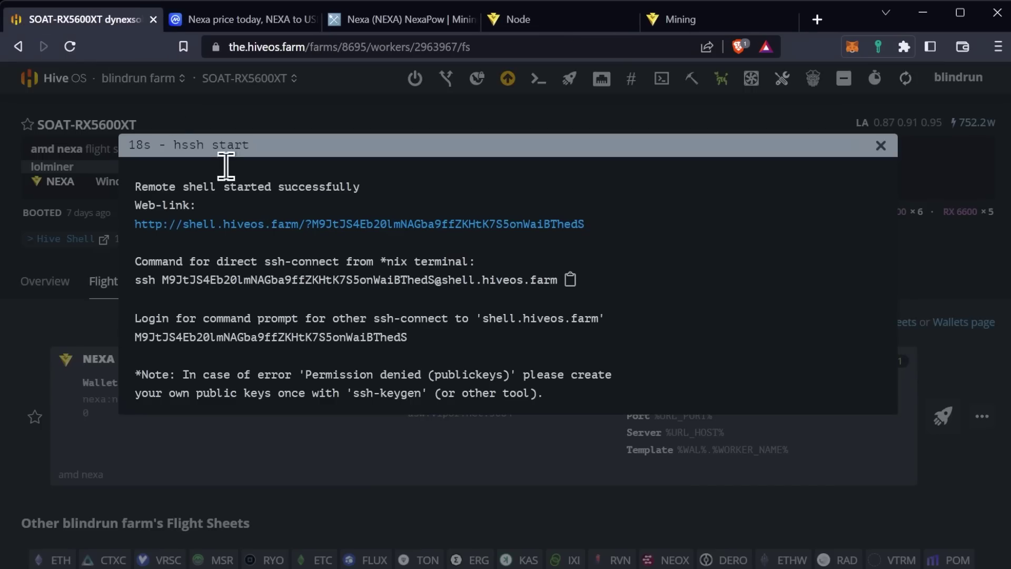
left_click(397, 216)
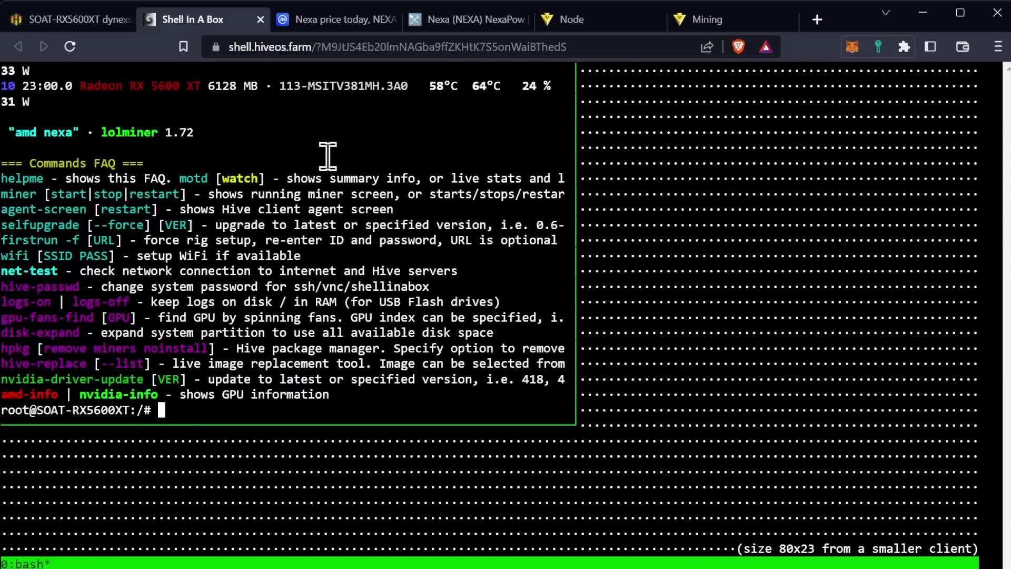
left_click(77, 17)
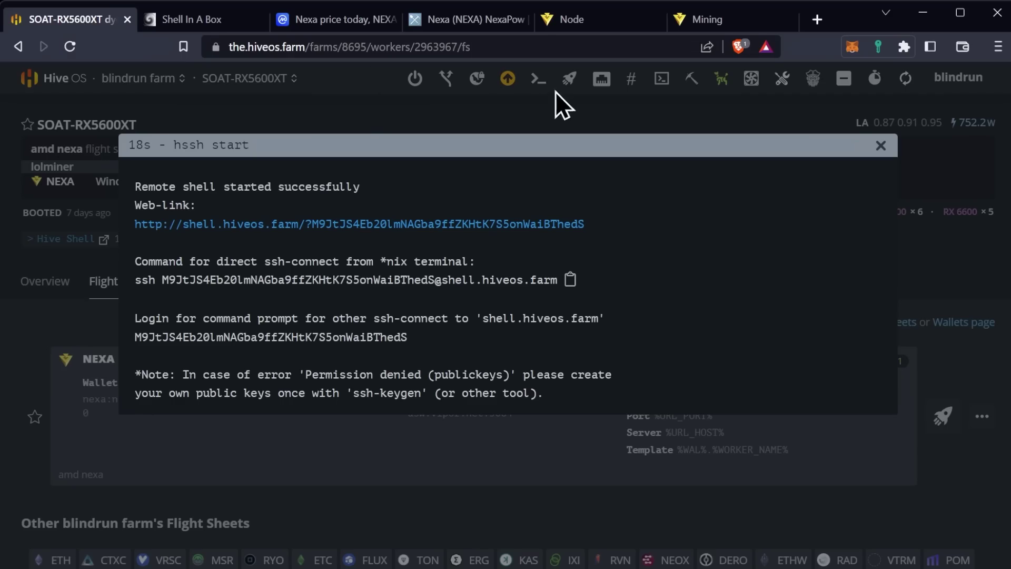
left_click(880, 146)
Return to the farm's worker list, deselect SOAT-RX5600XT and expand its row
left_click(41, 80)
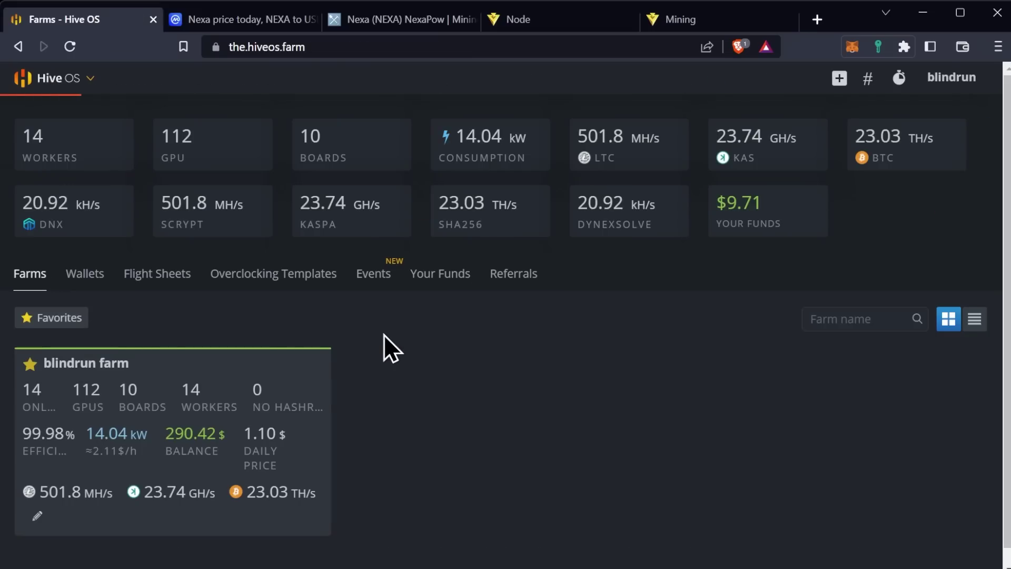
left_click(282, 391)
scroll(406, 397, "down", 3)
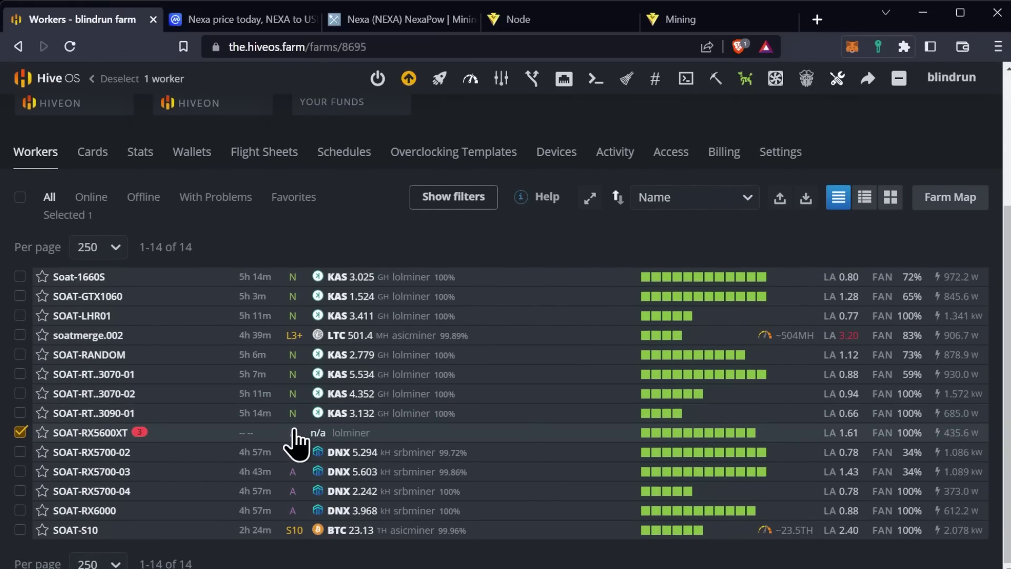
left_click(20, 431)
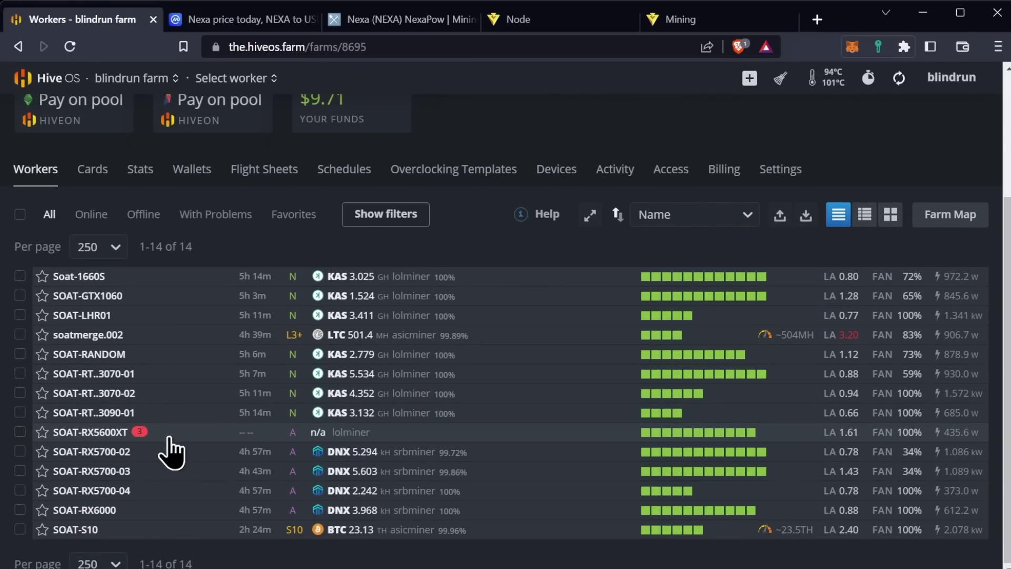
left_click(222, 424)
scroll(222, 402, "down", 3)
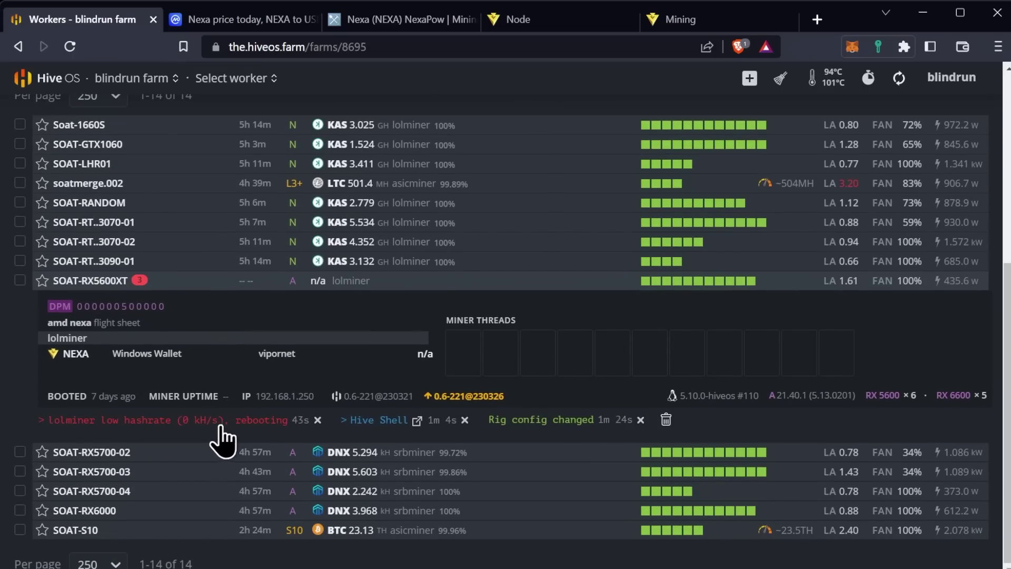
Review SOAT-RX5600XT's overclocking settings, then re-expand its row showing the low-hashrate reboot
left_click(89, 285)
scroll(337, 371, "up", 3)
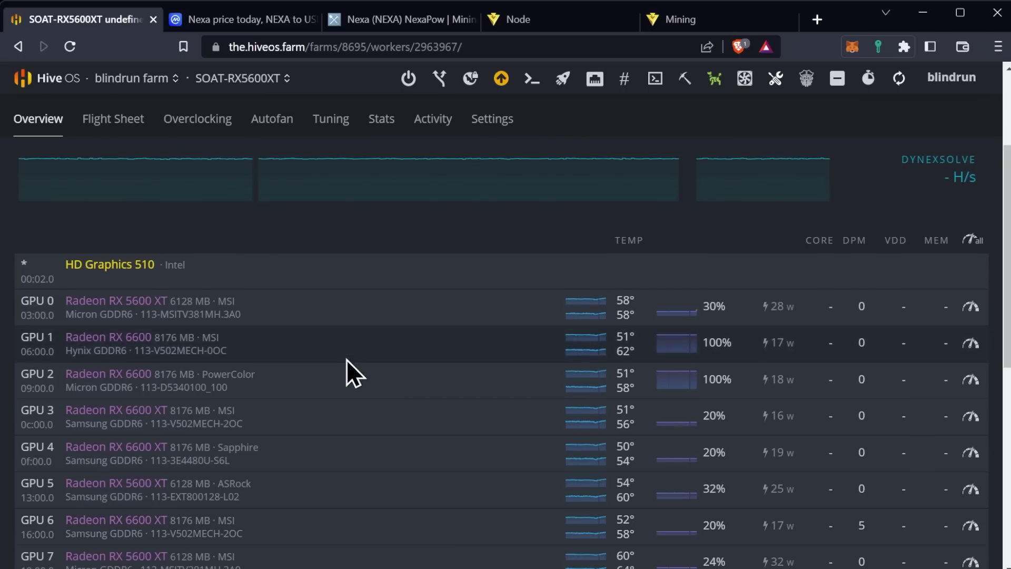
left_click(187, 129)
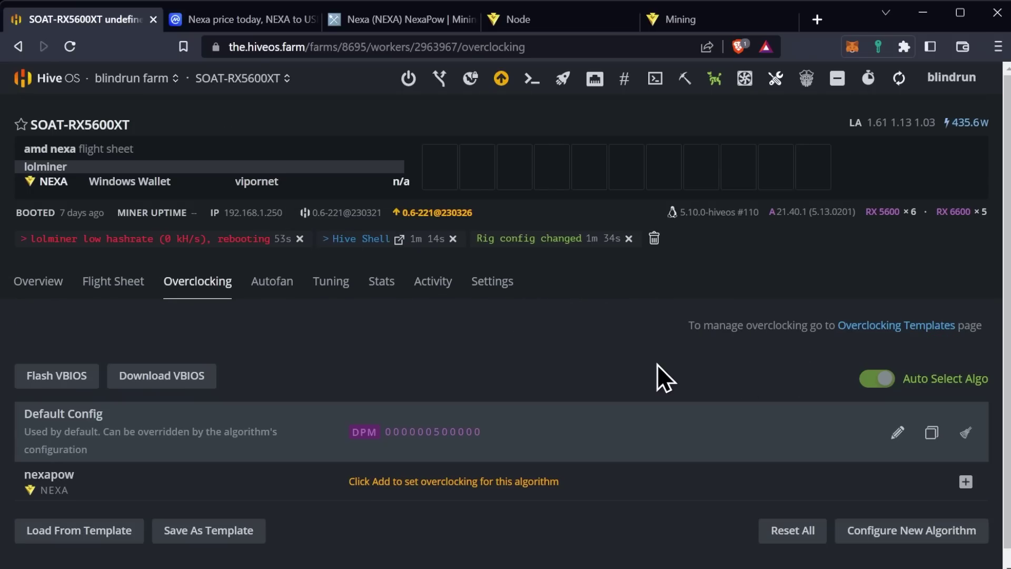
left_click(38, 283)
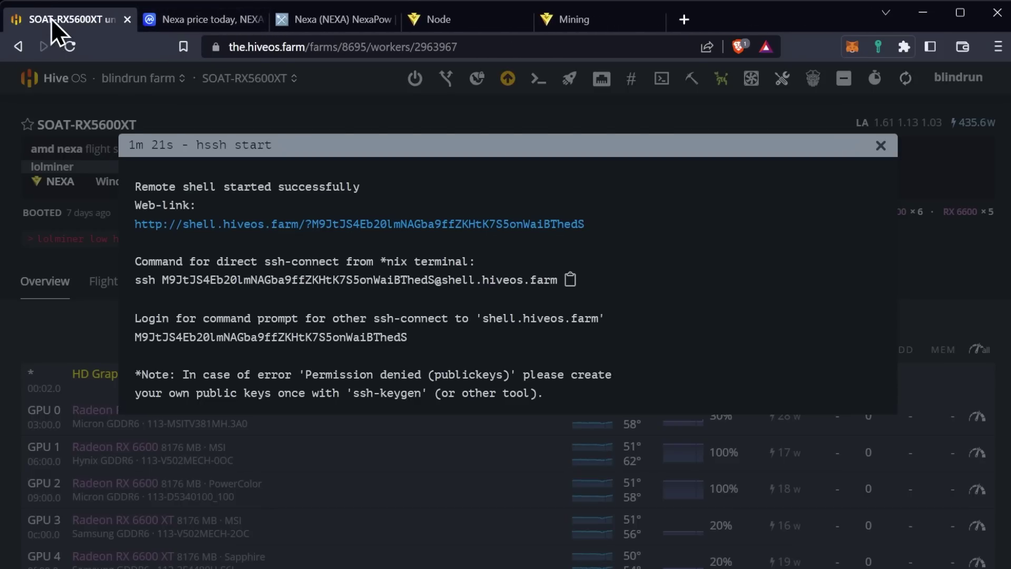
left_click(880, 143)
scroll(316, 411, "down", 3)
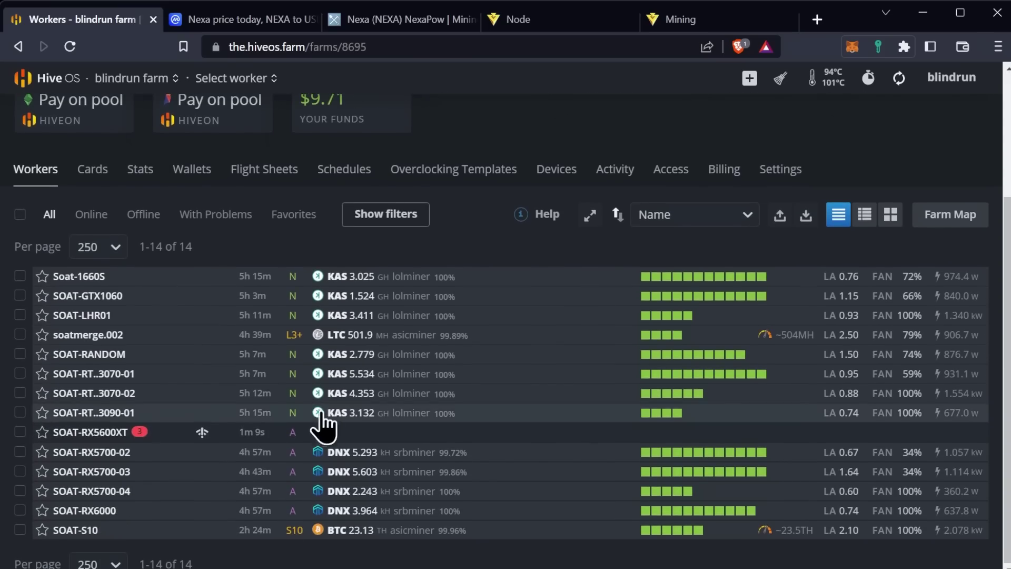
left_click(424, 434)
scroll(717, 446, "down", 2)
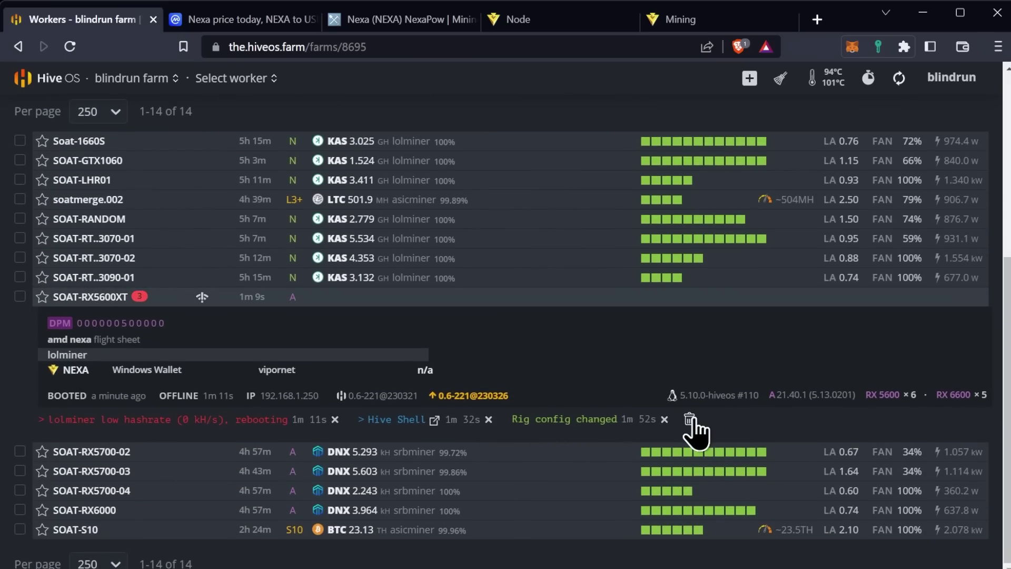
Clear the rig's warning messages and apply the NEXA flight sheet to SOAT-RX5700-02
left_click(690, 419)
left_click(21, 451)
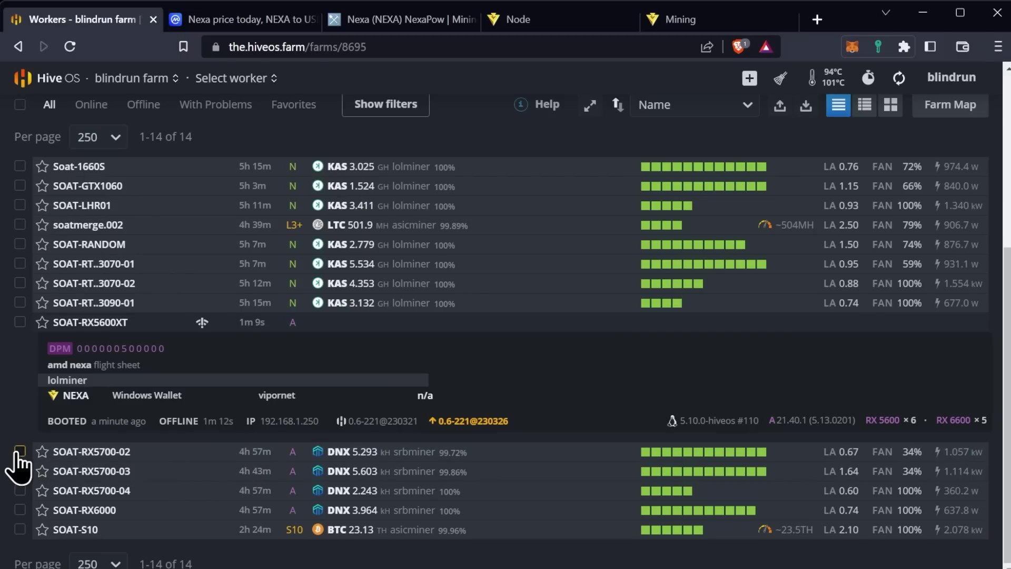
left_click(439, 79)
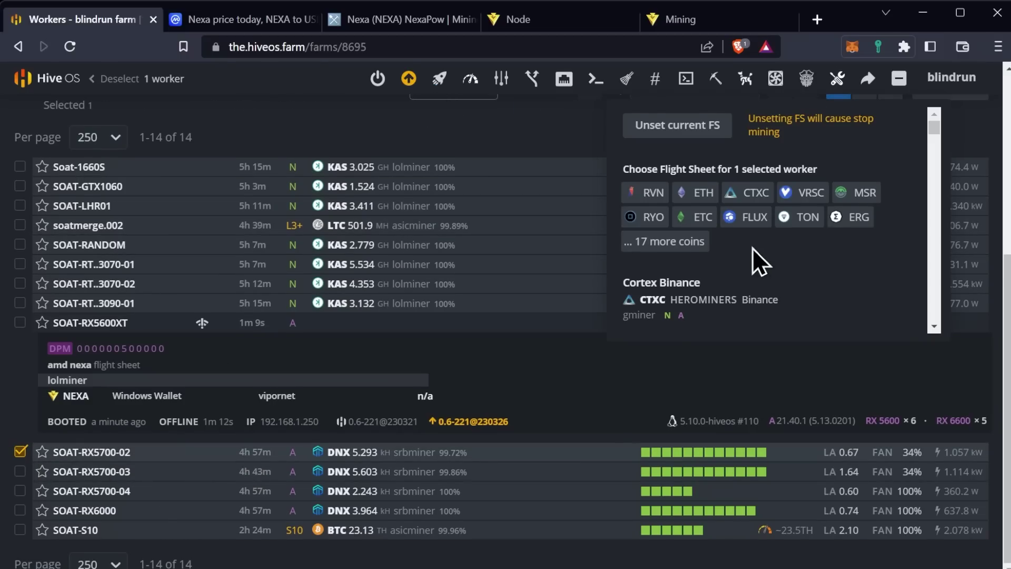
scroll(756, 264, "down", 3)
scroll(769, 221, "up", 1)
left_click(699, 167)
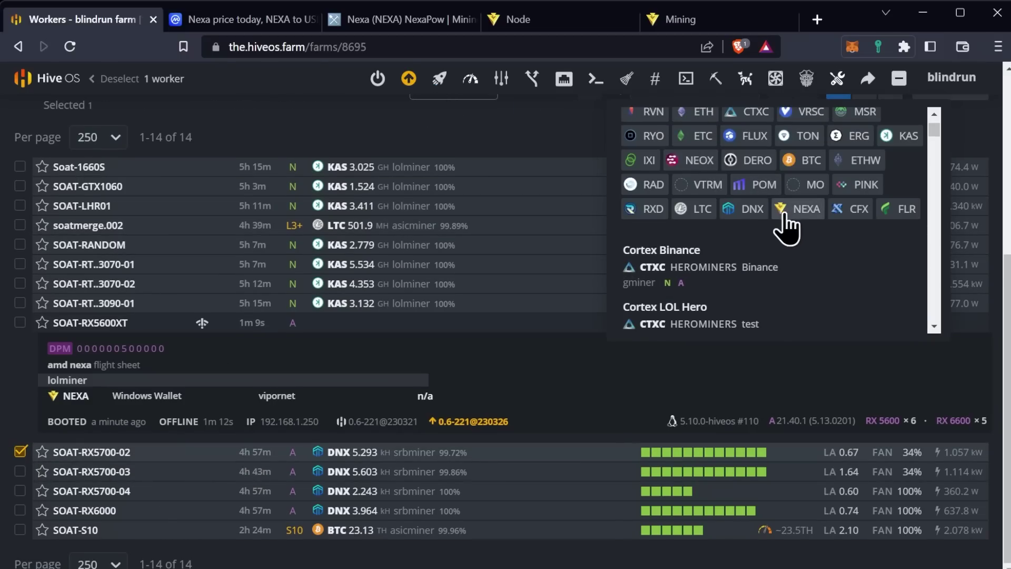
left_click(800, 214)
left_click(100, 445)
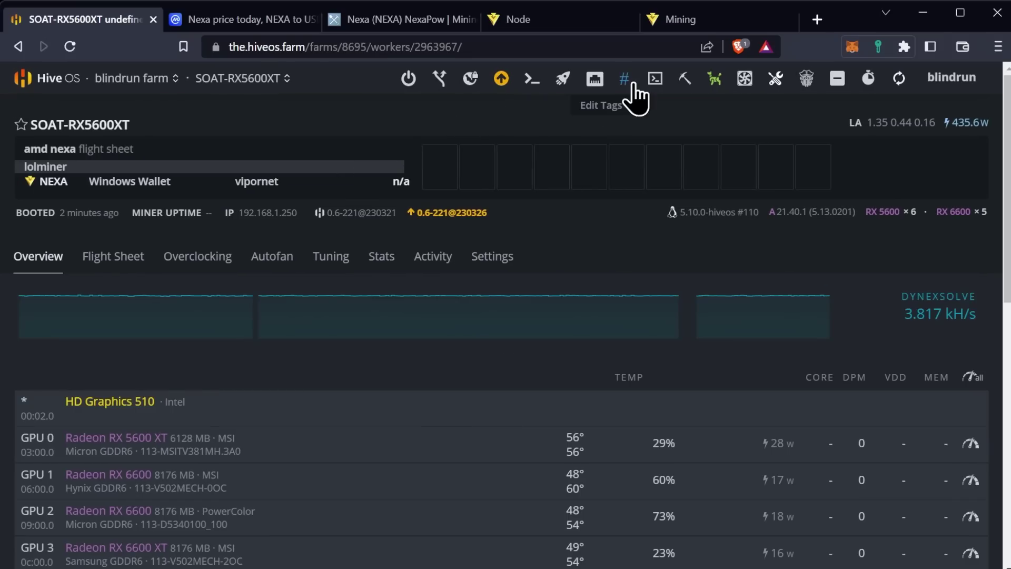
Start a Hive Shell on SOAT-RX5700-02 and show its connection details
left_click(654, 79)
left_click(680, 114)
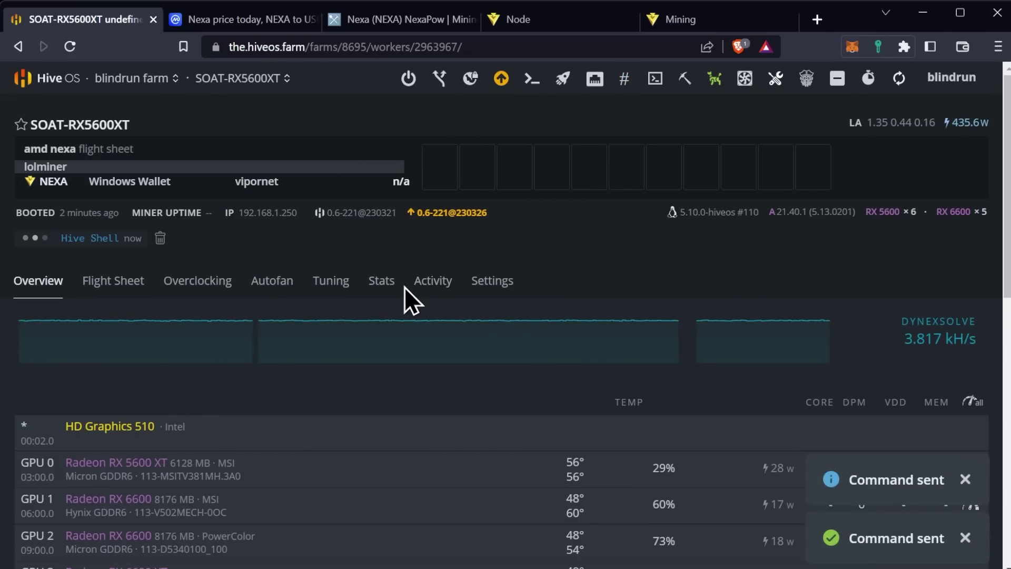
key("alt+Left")
left_click(79, 439)
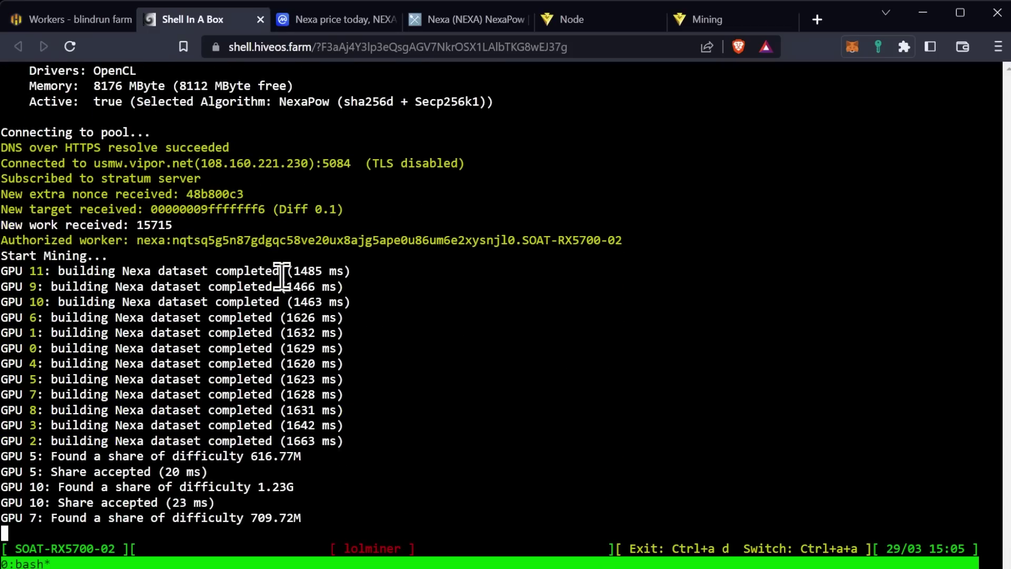
Close the shell info dialog and open the SOAT-RX5600XT worker page
left_click(108, 21)
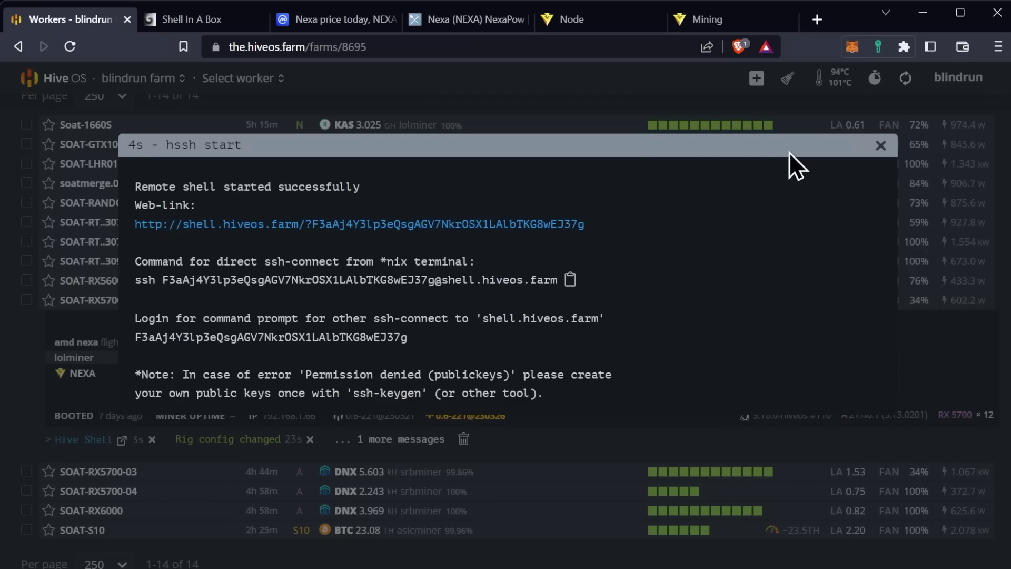
left_click(880, 145)
left_click(344, 367)
scroll(325, 395, "down", 3)
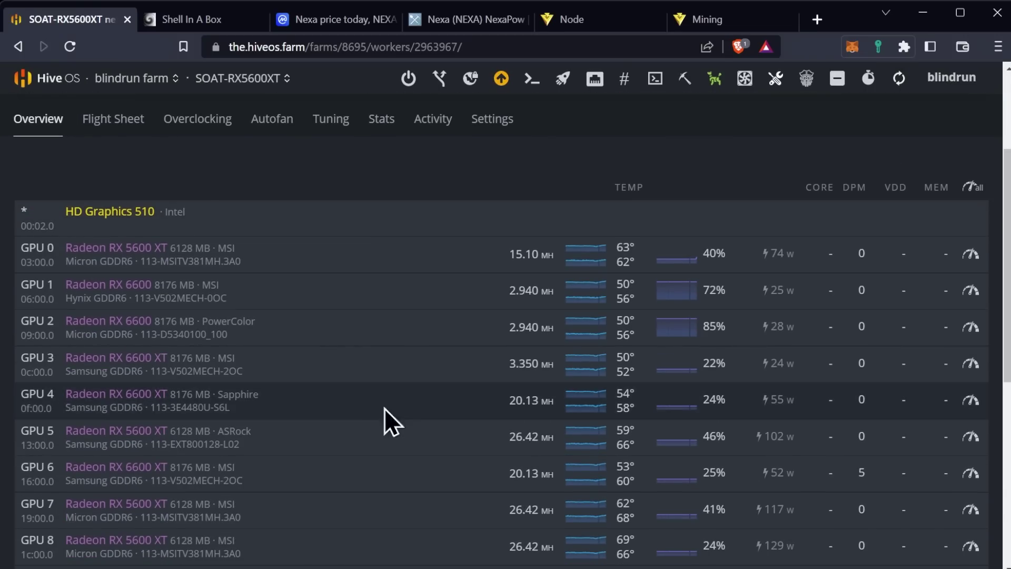
scroll(380, 422, "up", 3)
scroll(408, 443, "down", 3)
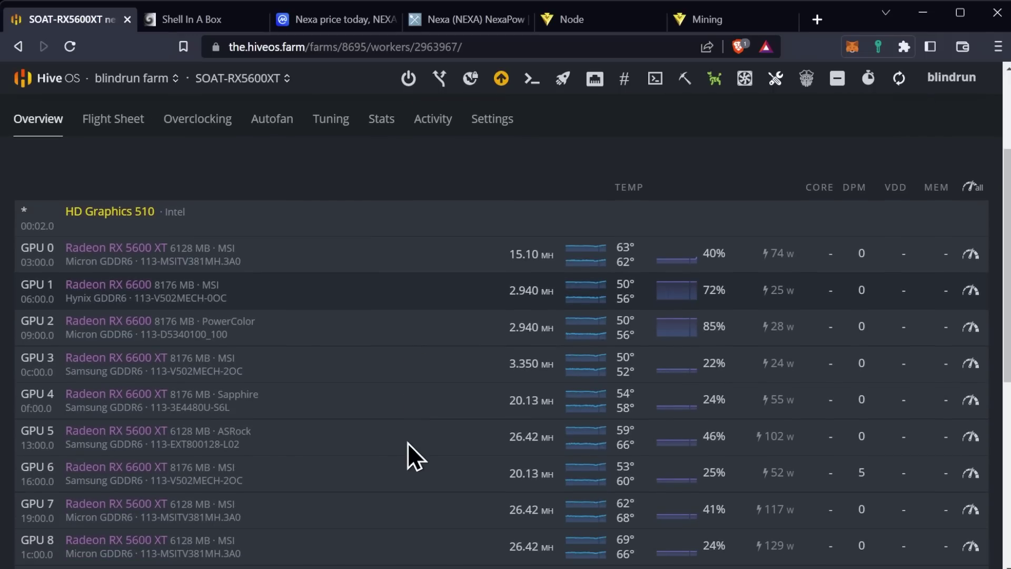
scroll(408, 443, "up", 2)
Open the rig's web shell in a new tab and run 'miner' to show lolminer output
left_click(70, 155)
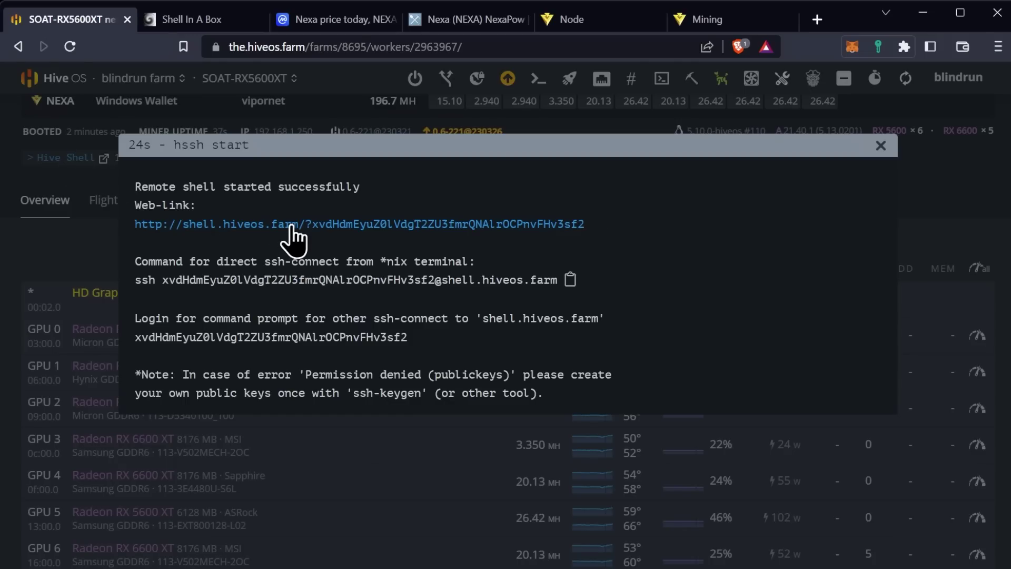
left_click(292, 226)
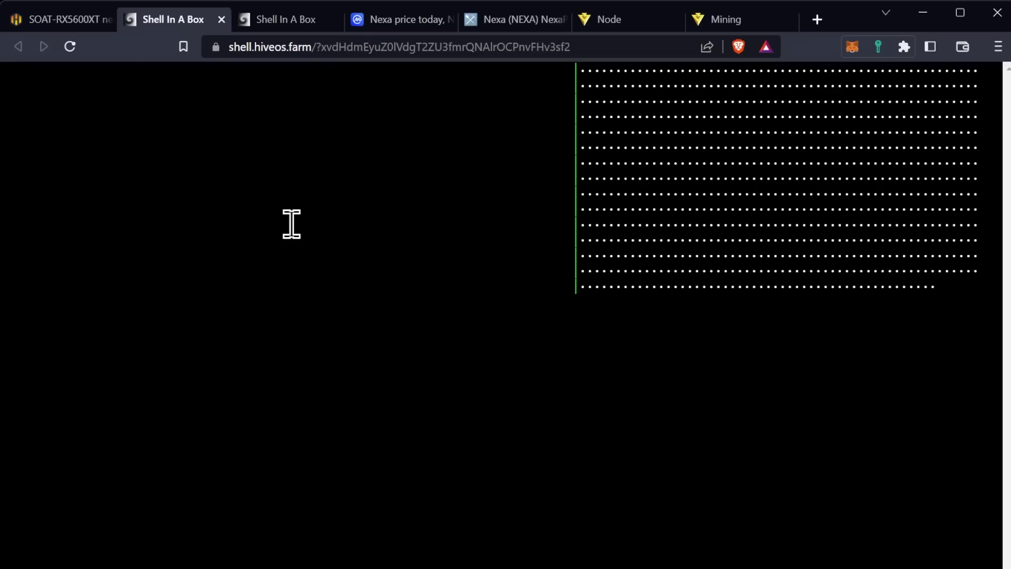
type("miner")
key("Return")
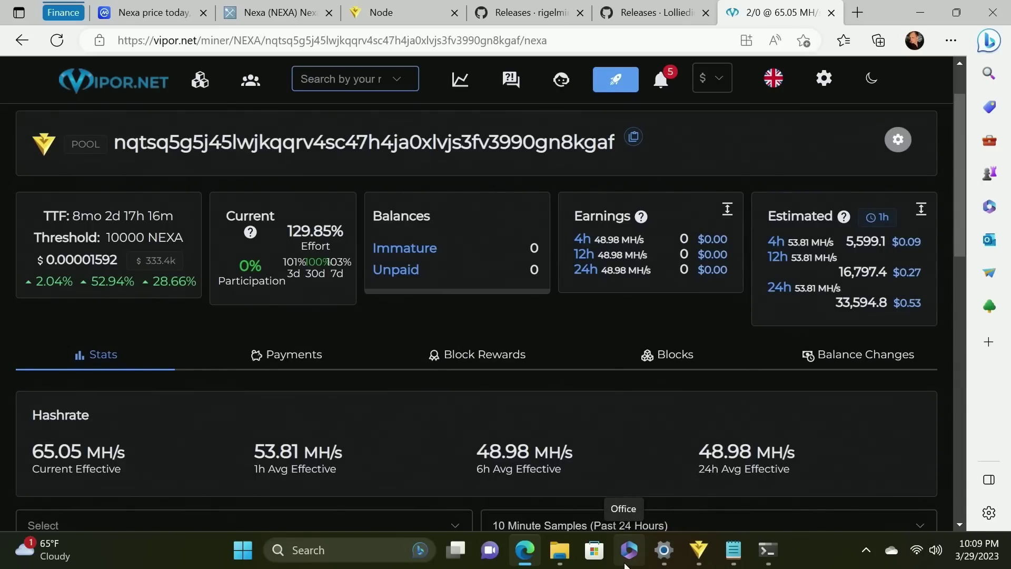
Copy the Nexa wallet address from Notepad and paste it into Vipor.net's search to open its POOL stats
mouse_move(650, 557)
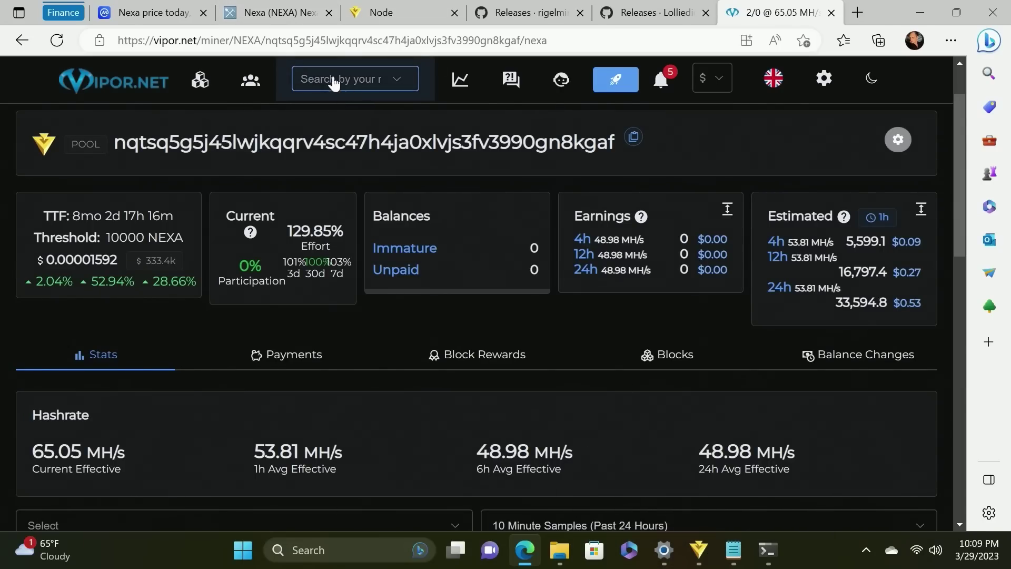
left_click(733, 550)
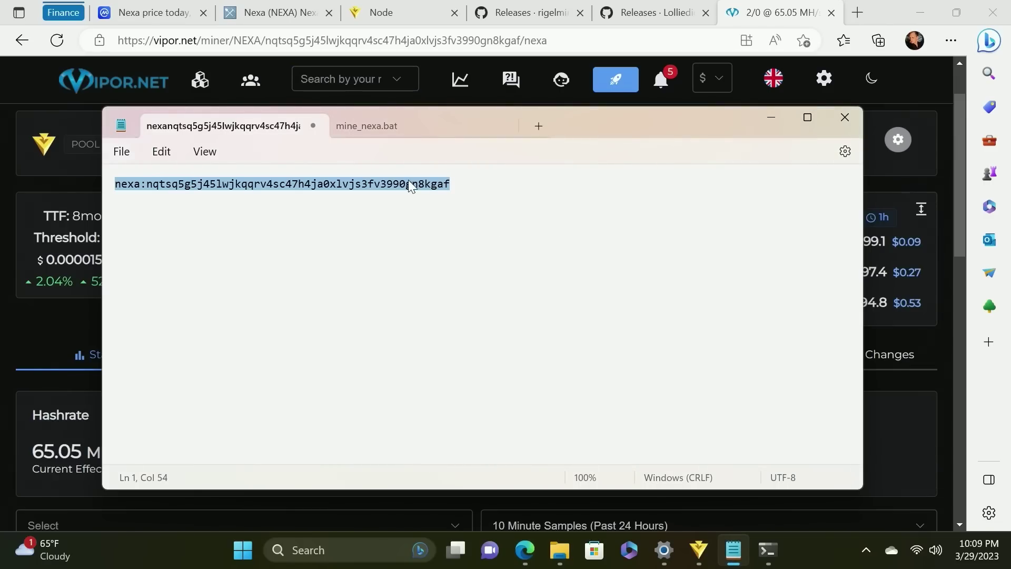
right_click(341, 188)
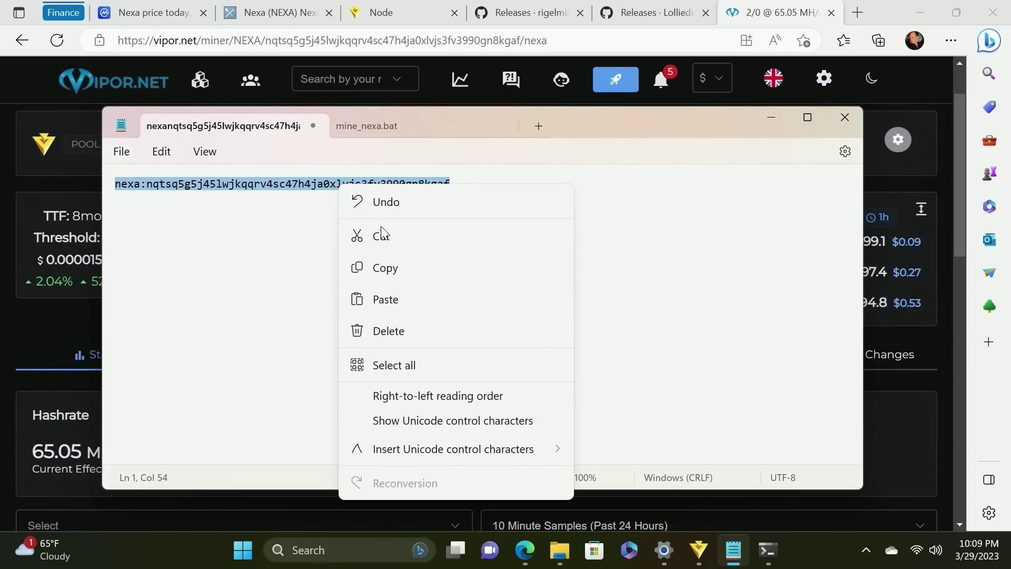
left_click(397, 275)
left_click(348, 81)
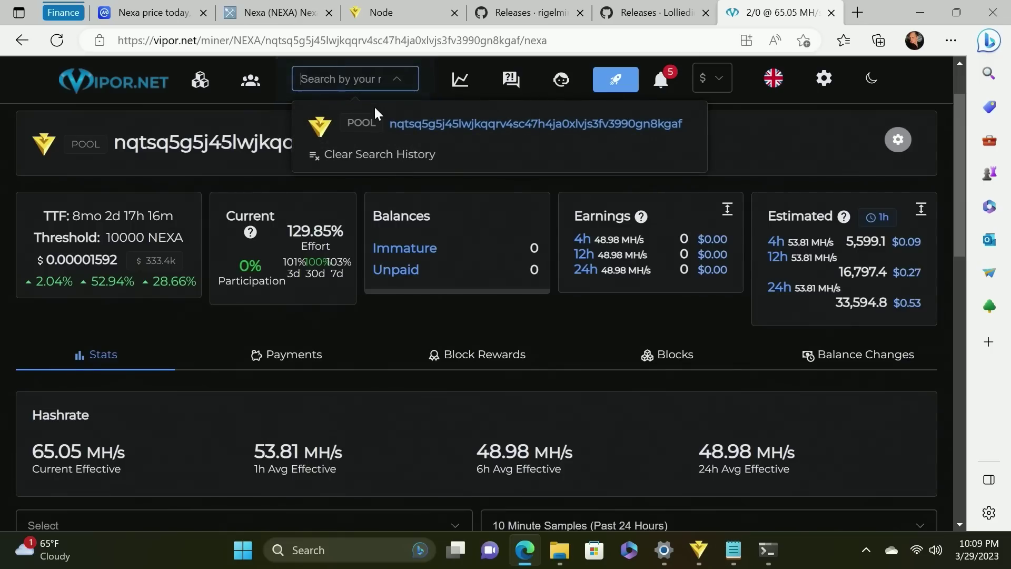
key("ctrl+v")
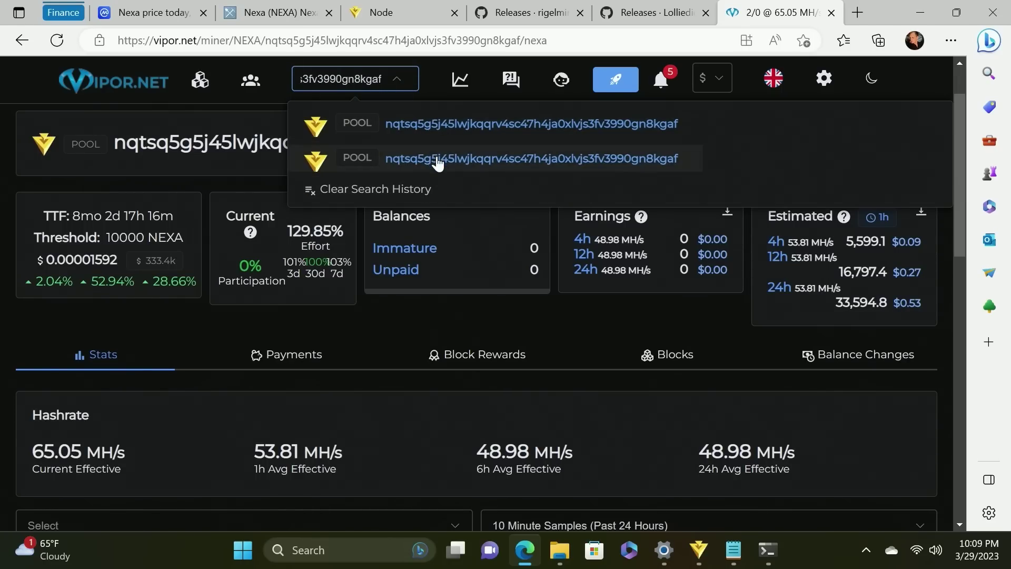
left_click(438, 136)
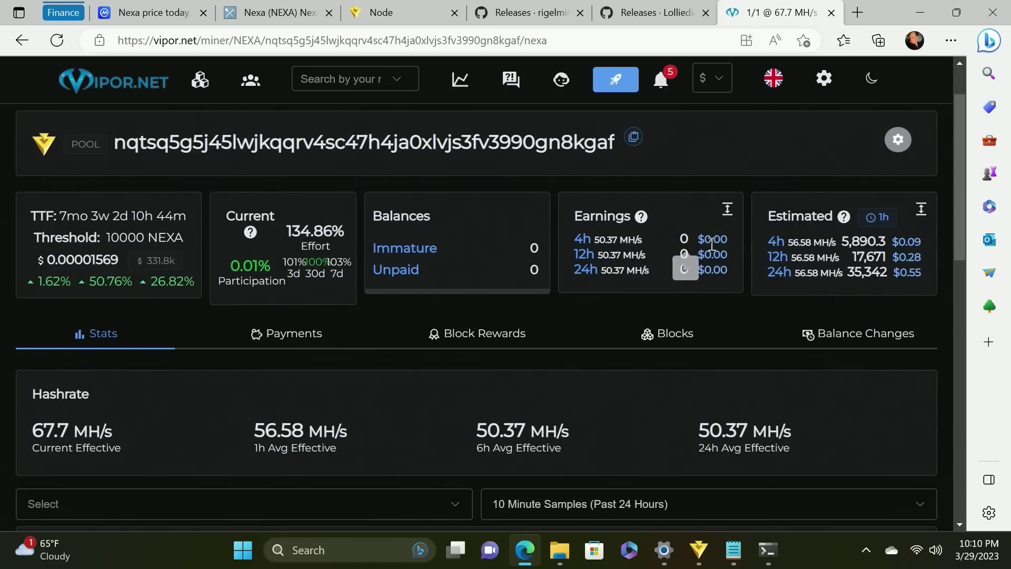
mouse_move(368, 254)
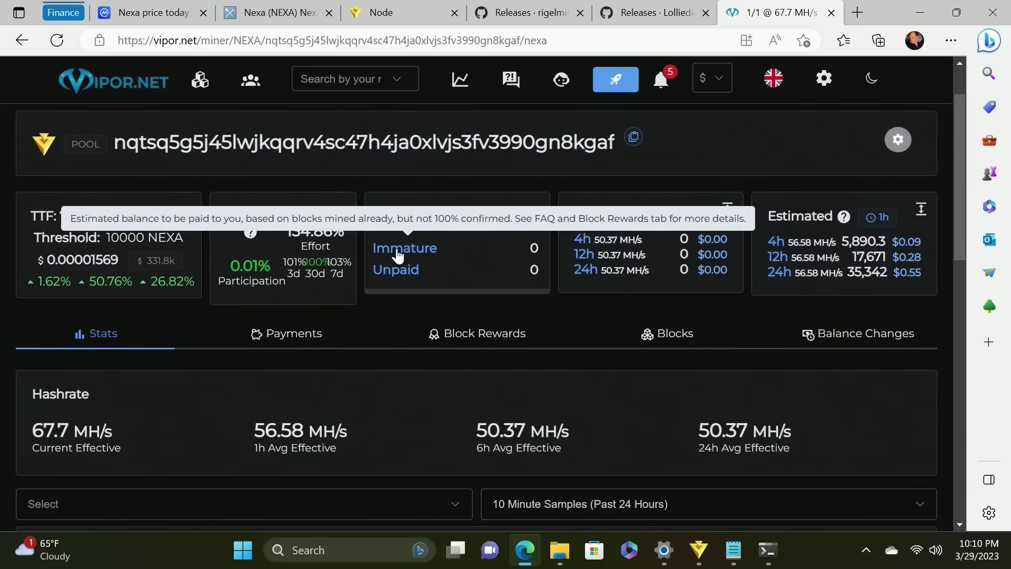
mouse_move(400, 269)
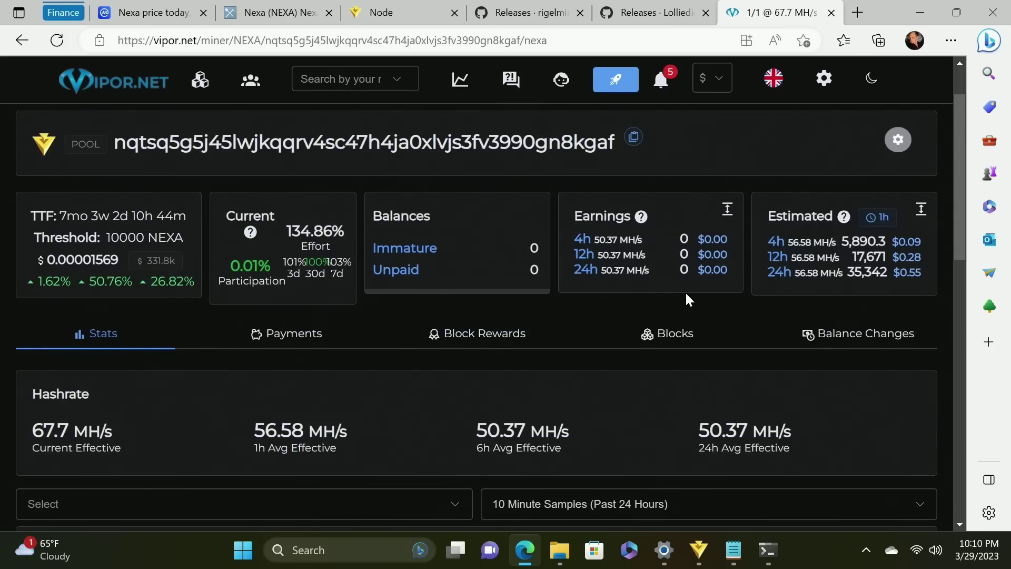
mouse_move(421, 253)
scroll(375, 352, "down", 1)
scroll(375, 361, "down", 3)
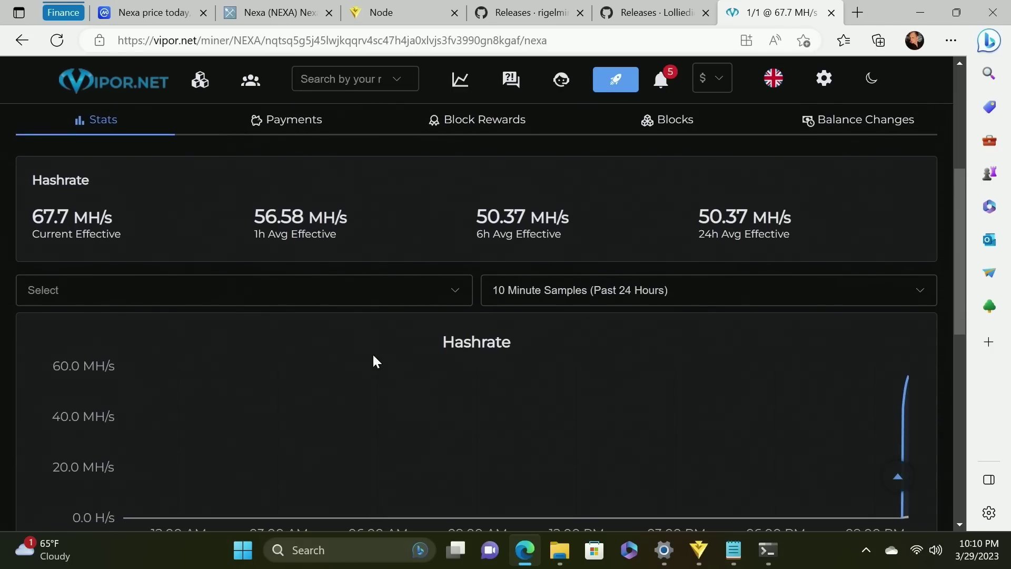
scroll(375, 361, "up", 2)
scroll(375, 361, "up", 1)
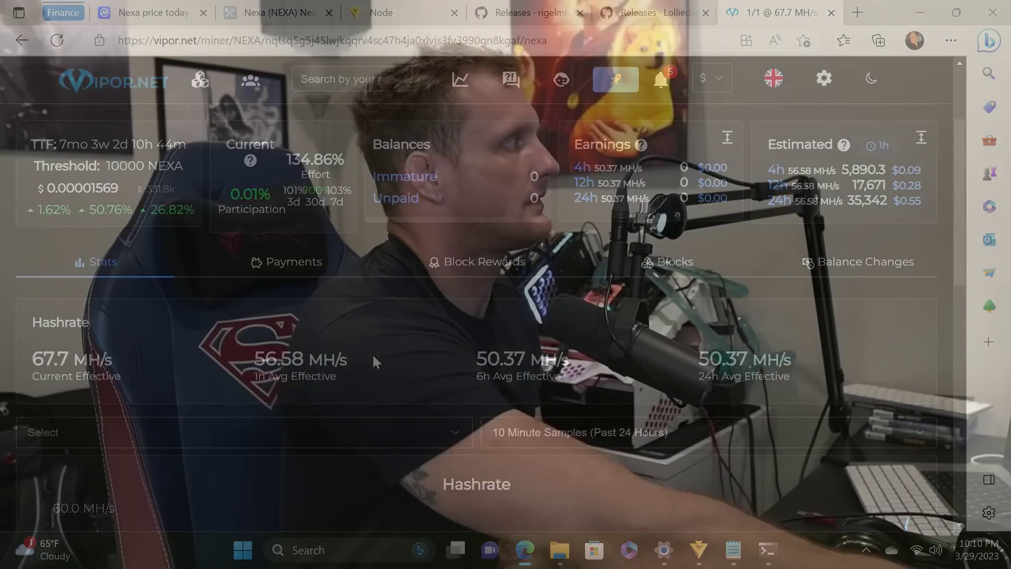